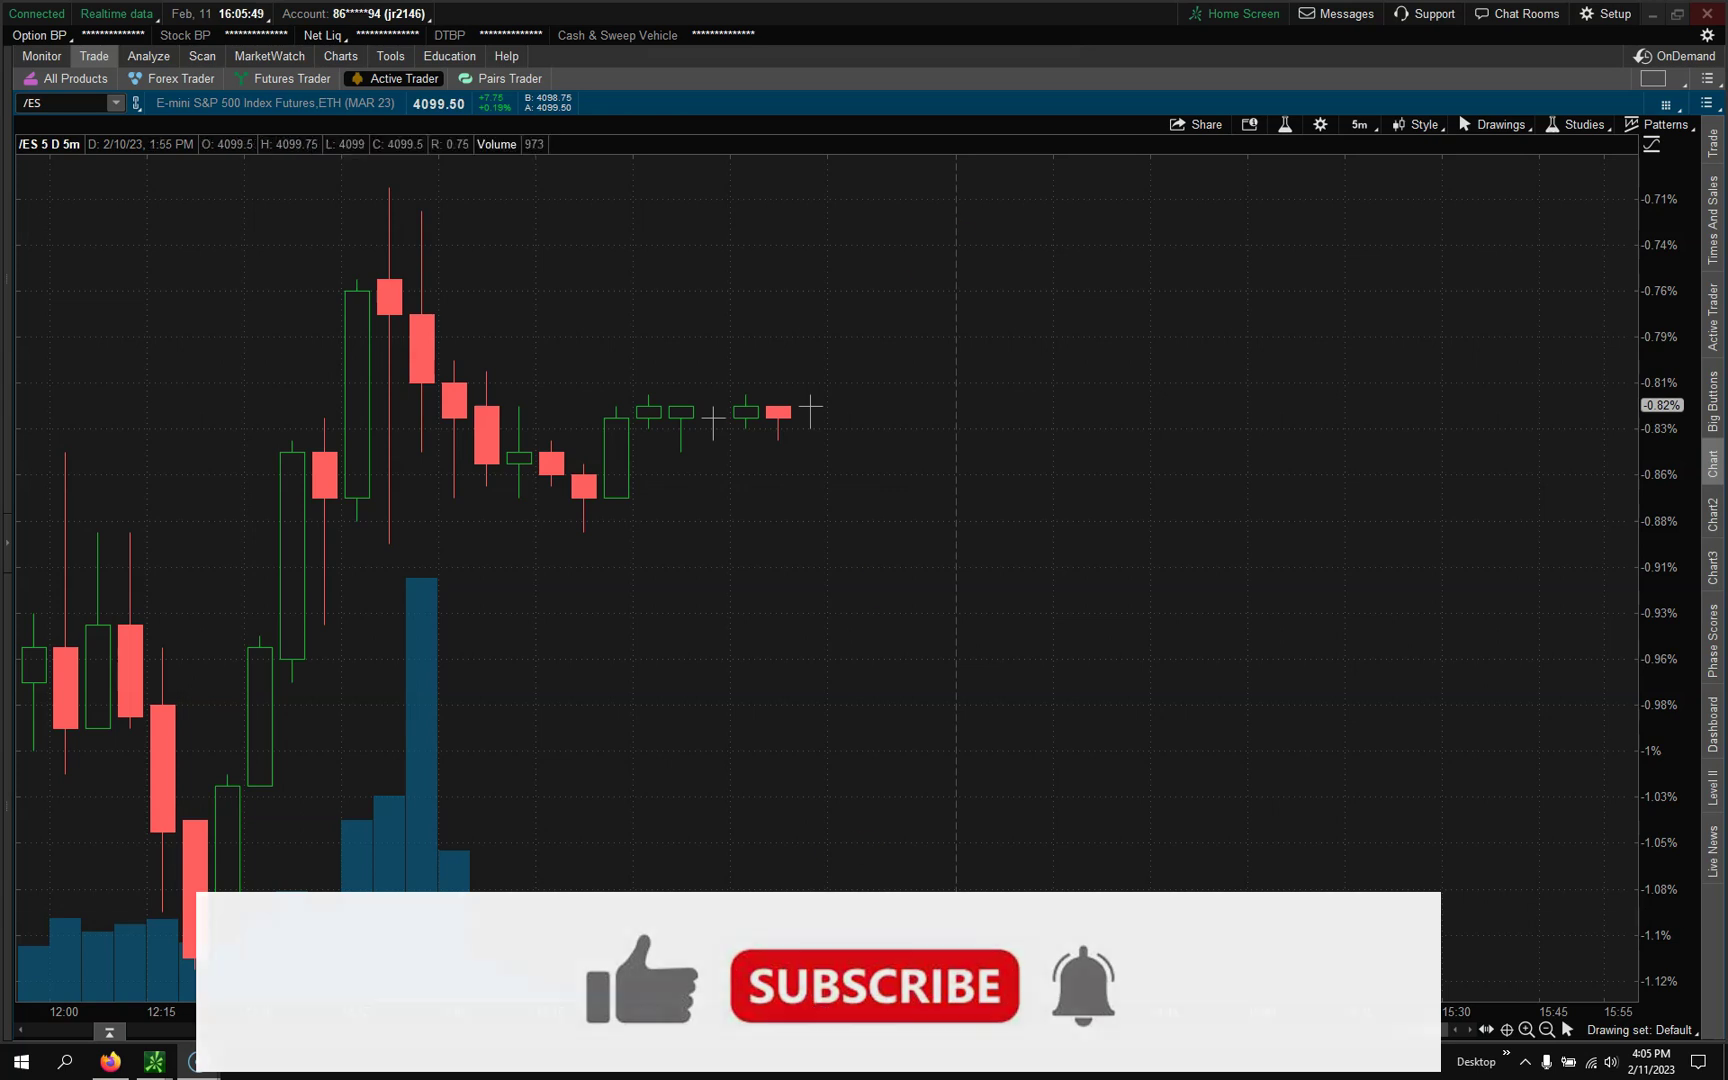
- Reset the Active Trader grid to its default layout and confirm
{"action": "mouse_move", "coordinate": [620, 148]}
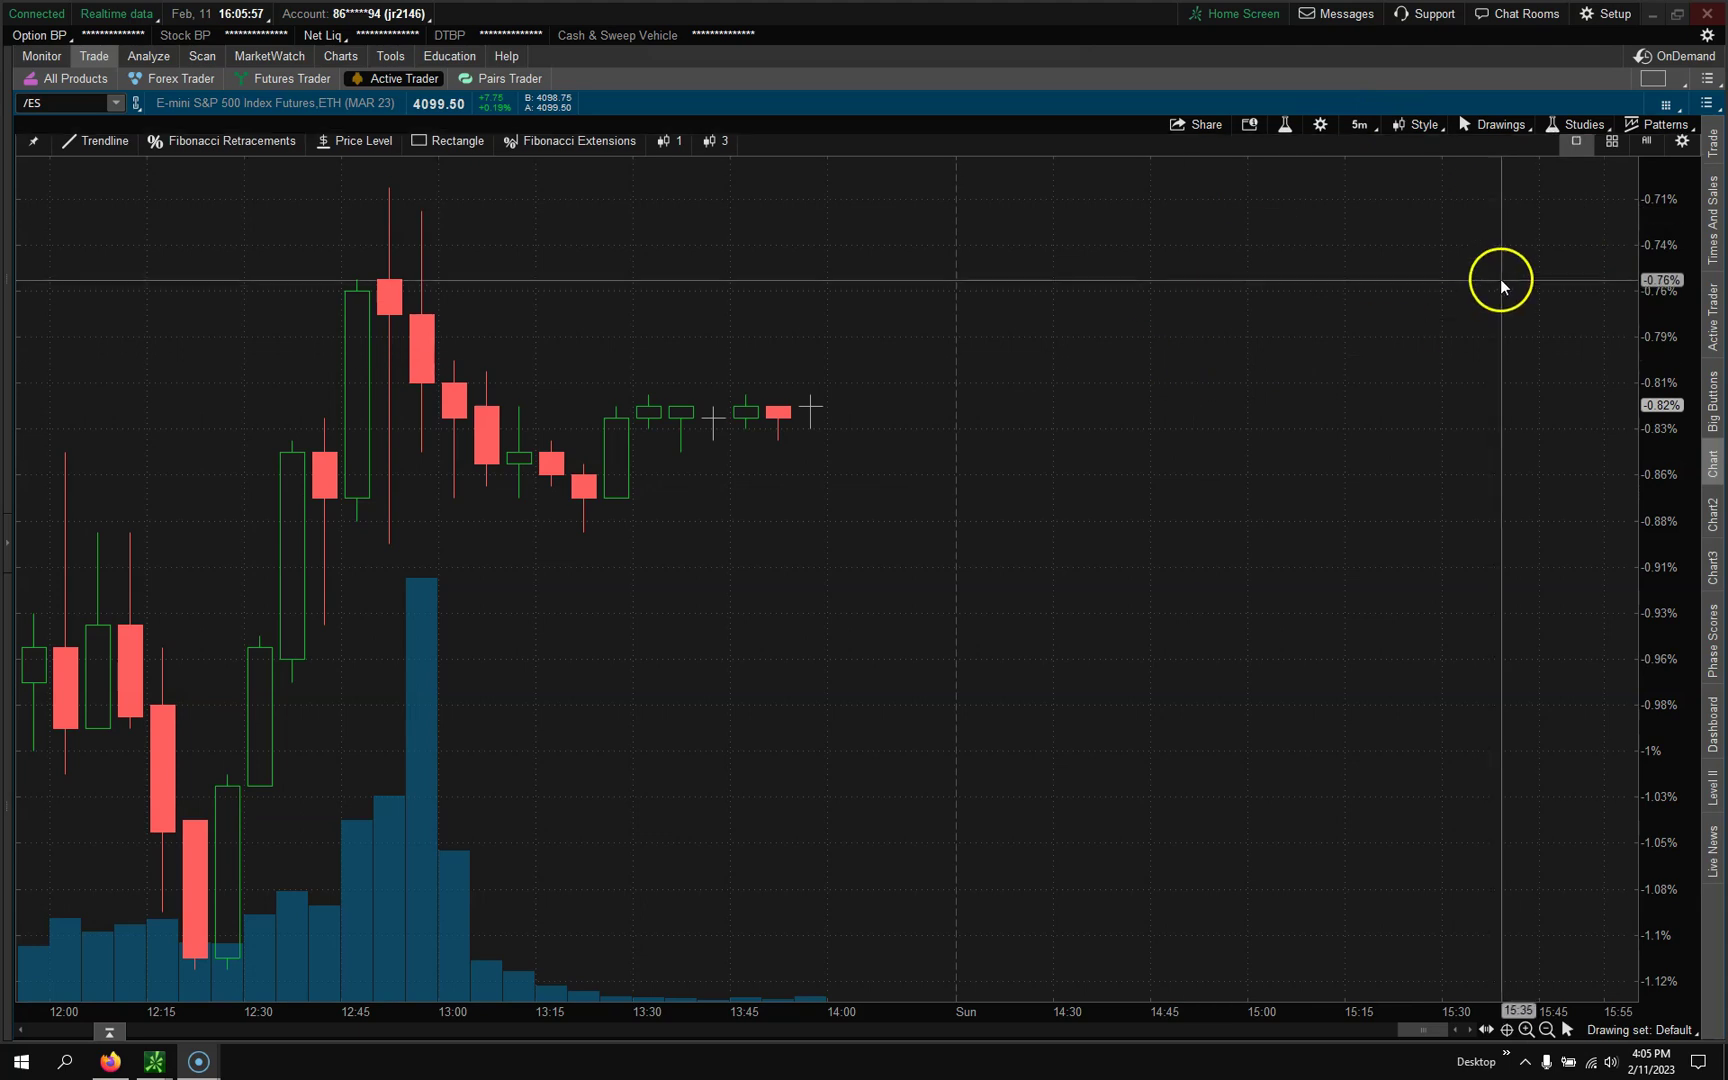
{"action": "left_click", "coordinate": [1681, 88]}
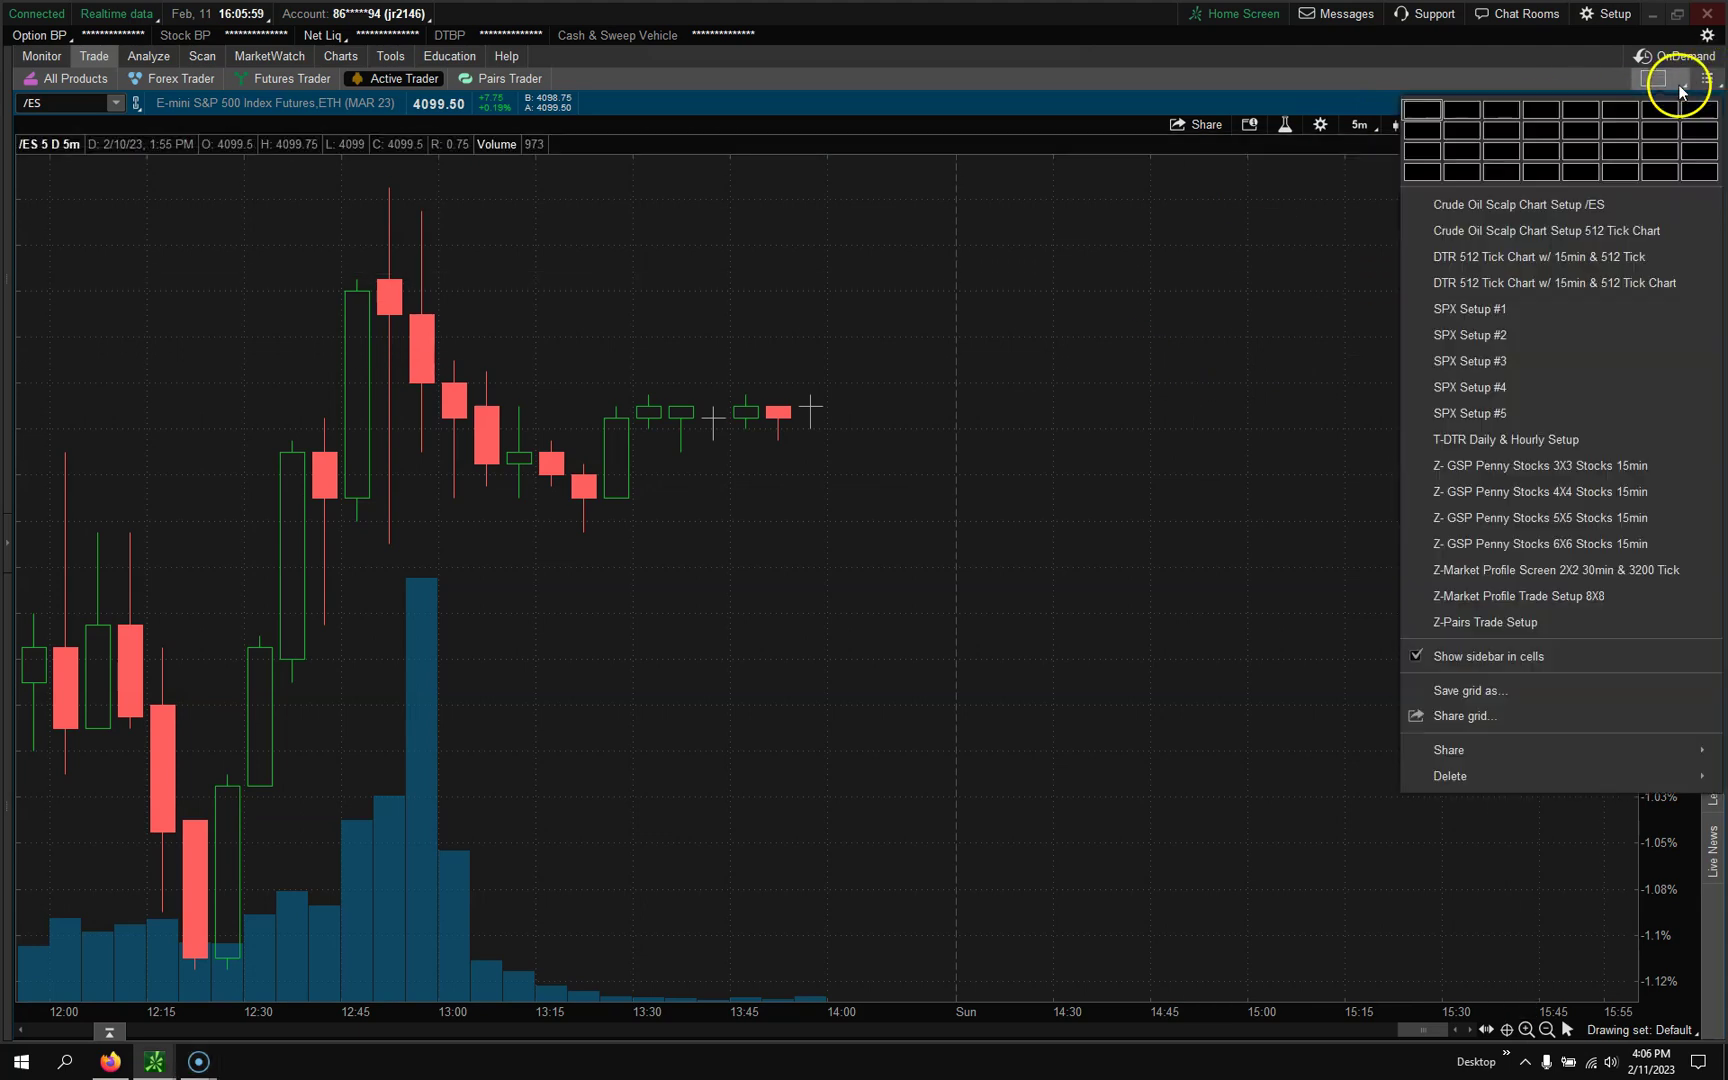
{"action": "left_click", "coordinate": [1705, 79]}
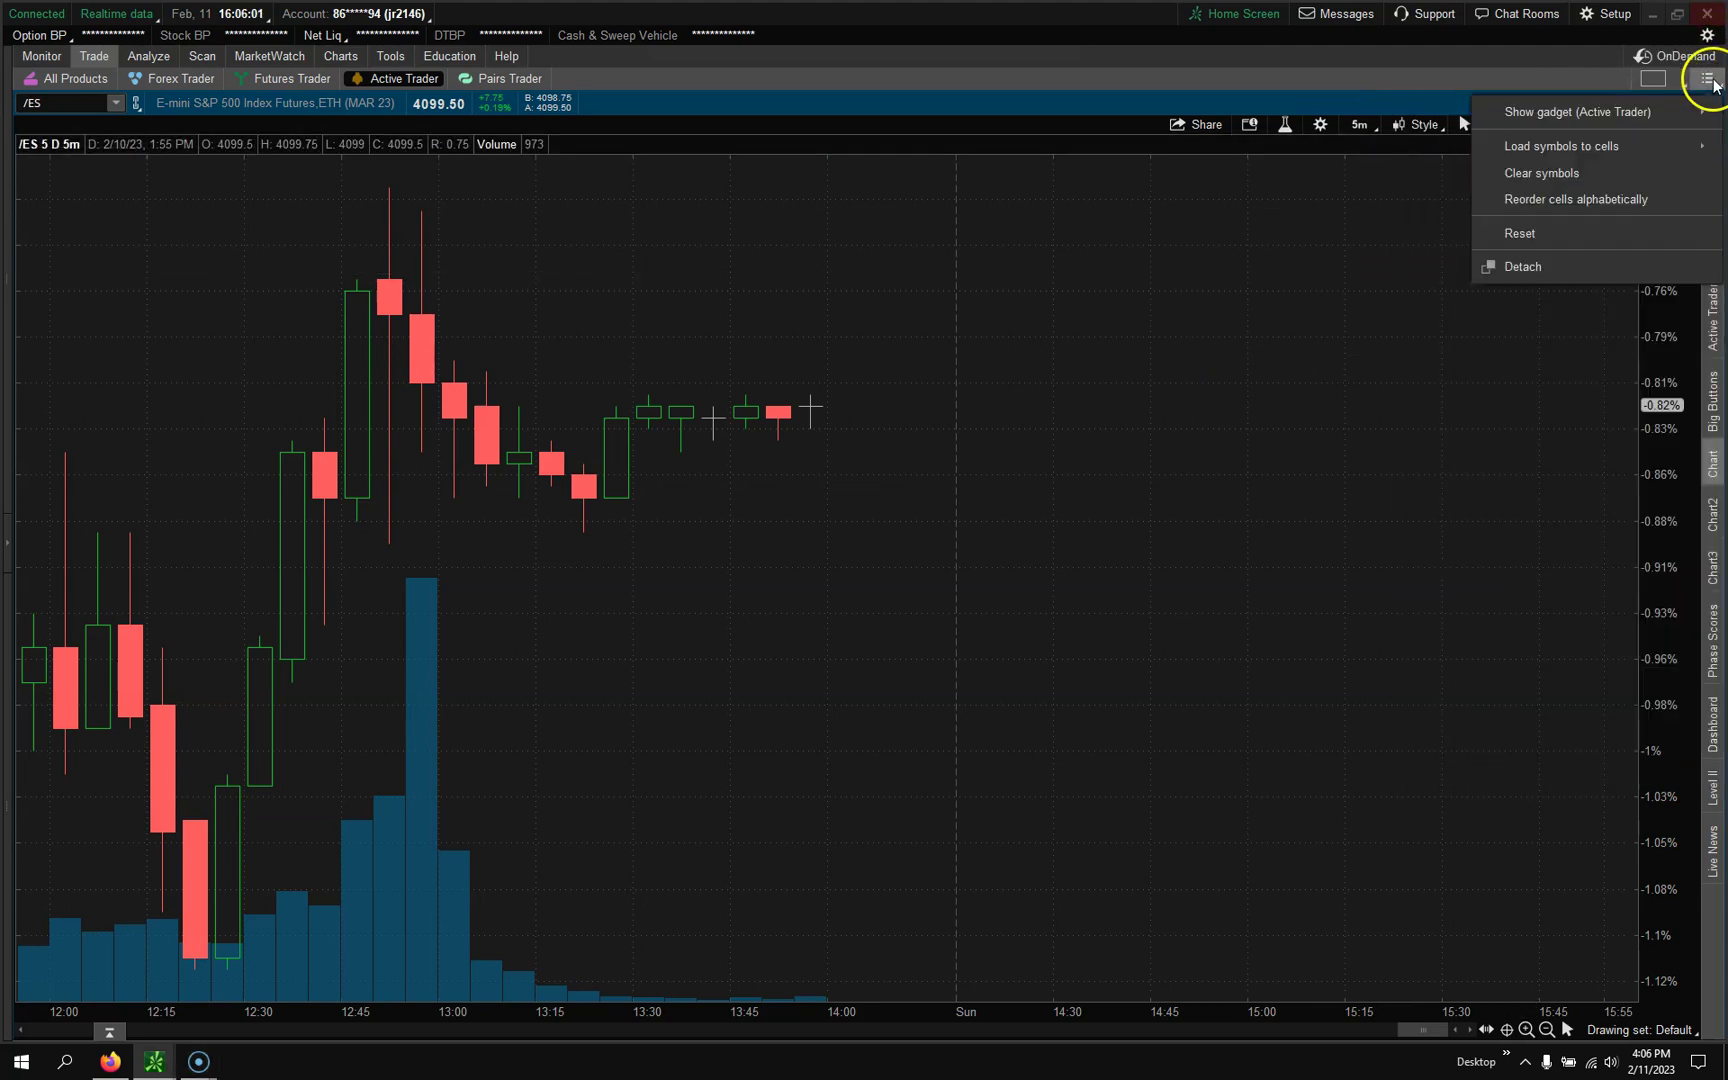
{"action": "left_click", "coordinate": [1537, 233]}
{"action": "left_click", "coordinate": [927, 107]}
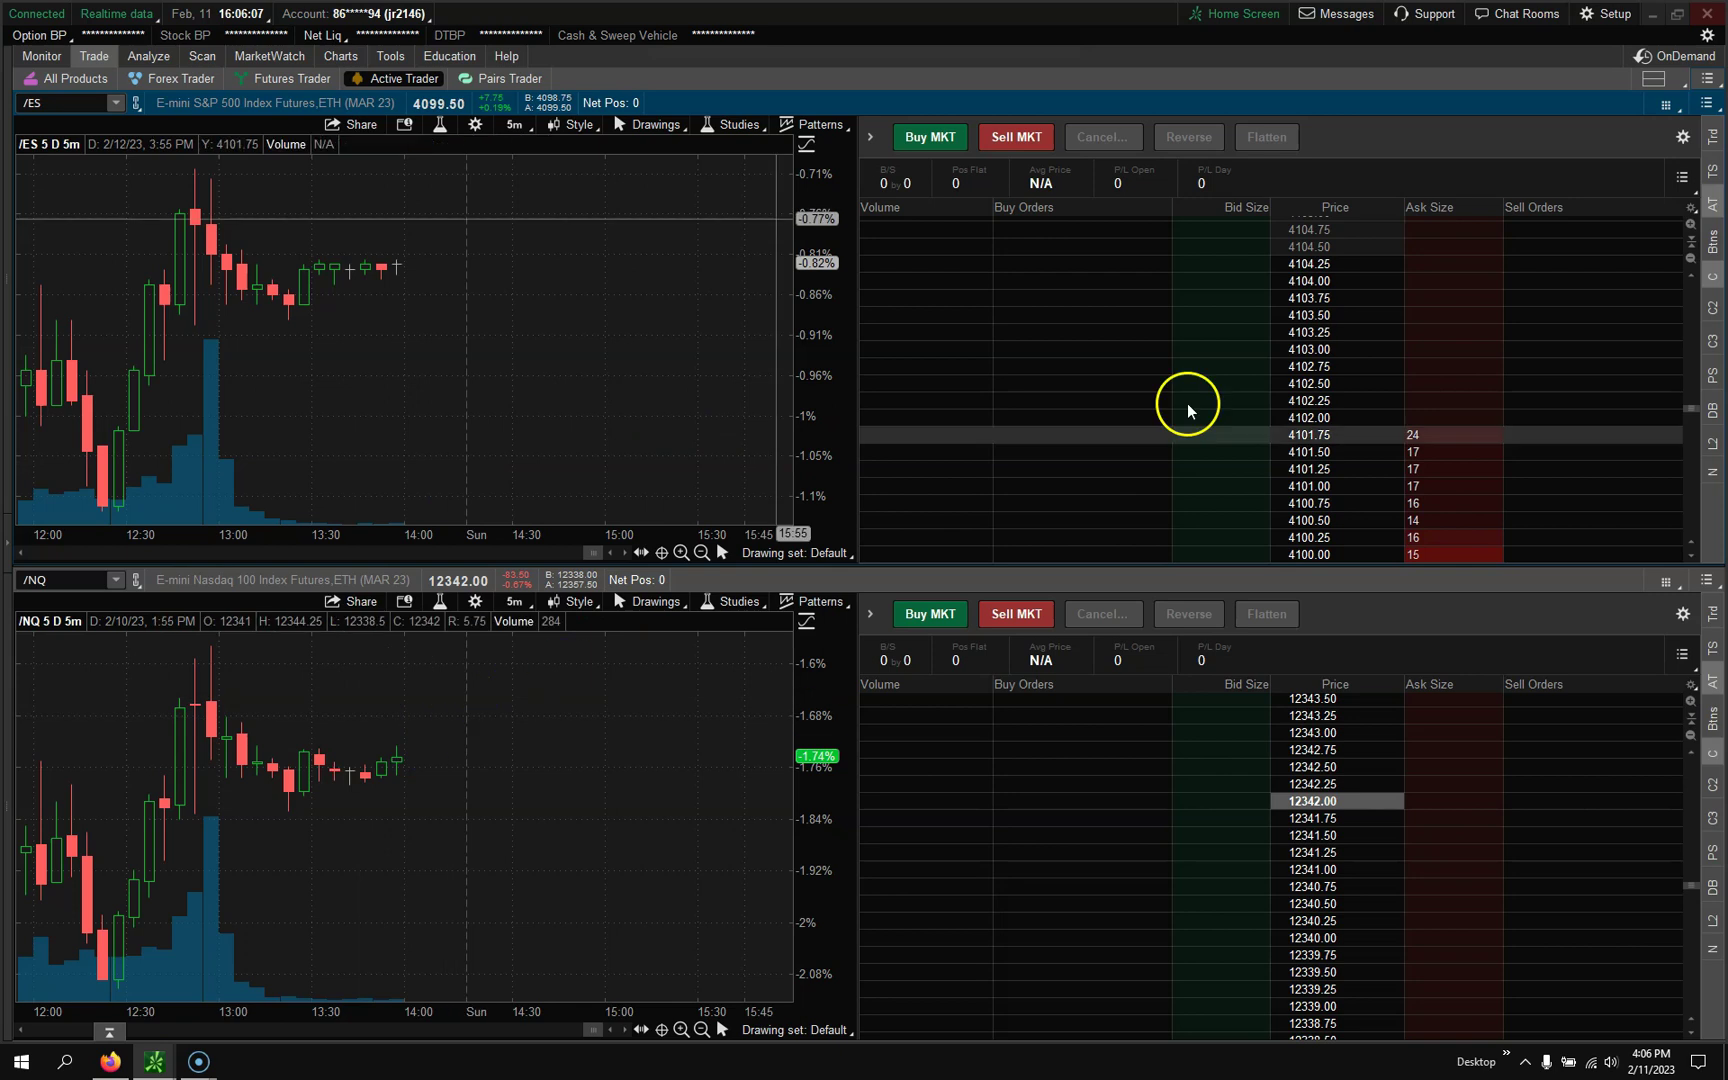
- Switch to a 1x1 grid and hide the ladder so the /ES 5-minute chart fills the tab
{"action": "left_click", "coordinate": [1656, 78]}
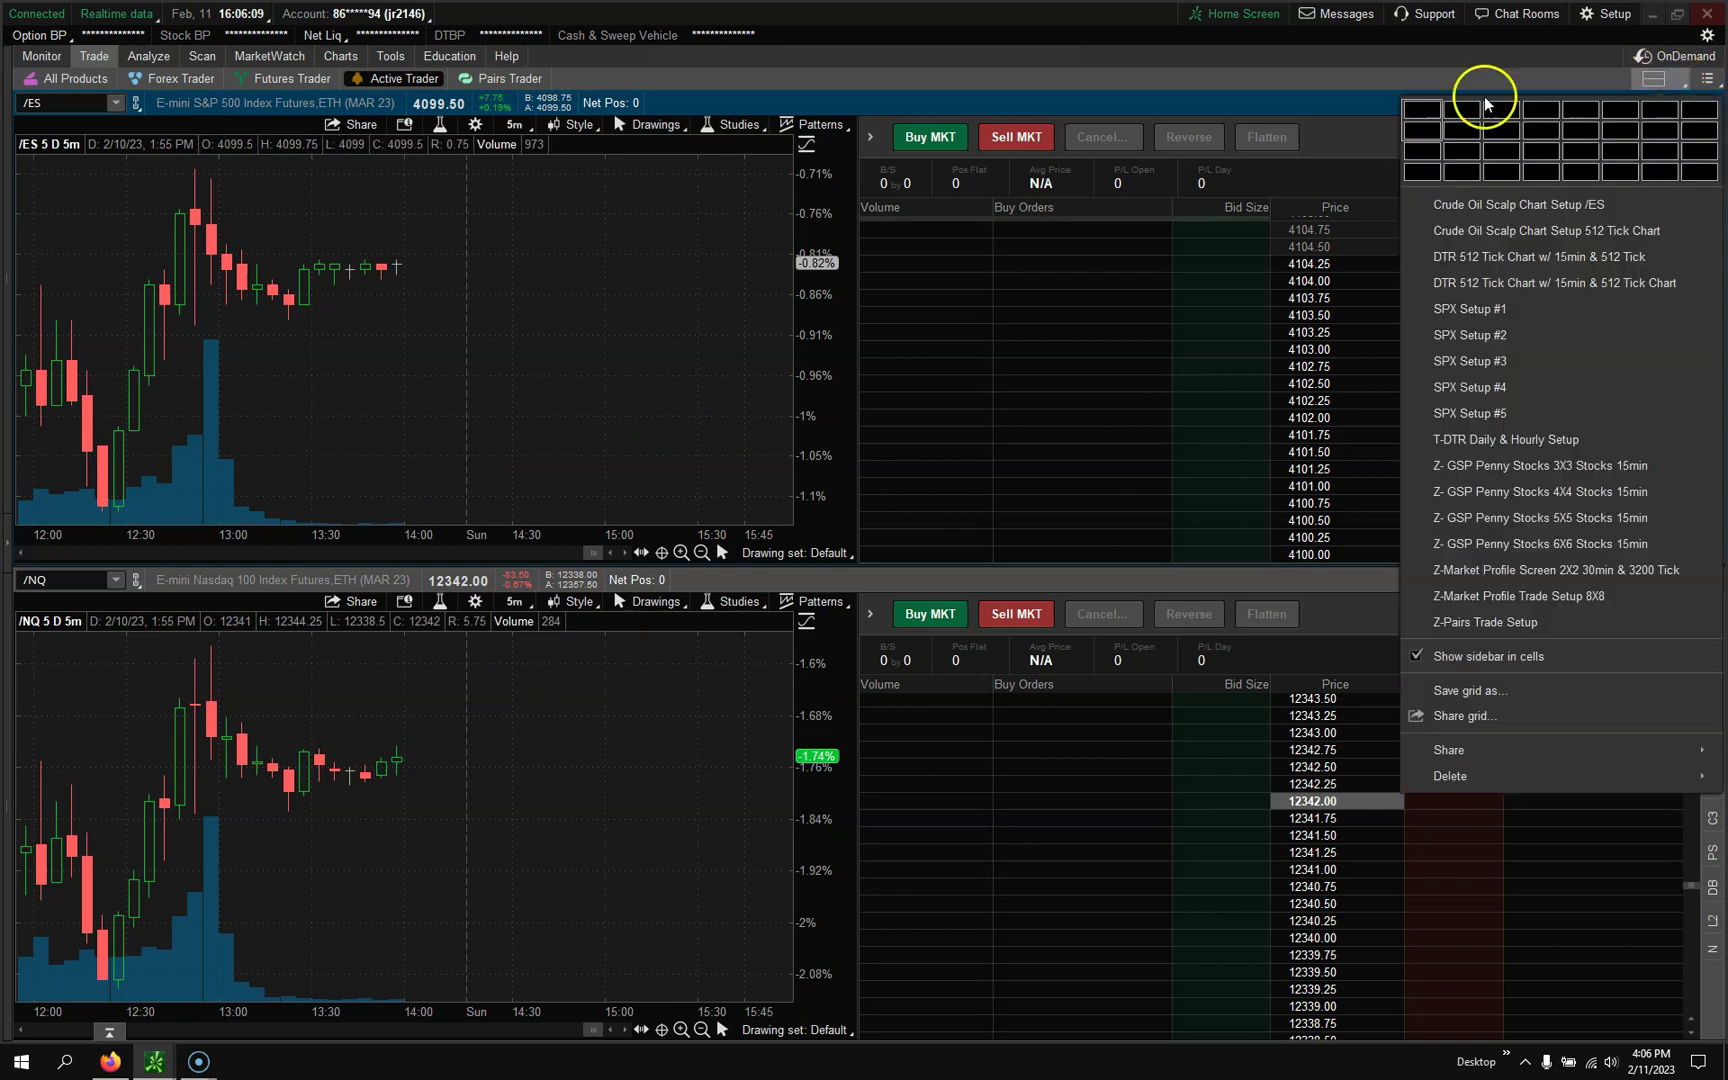
{"action": "left_click", "coordinate": [1428, 112]}
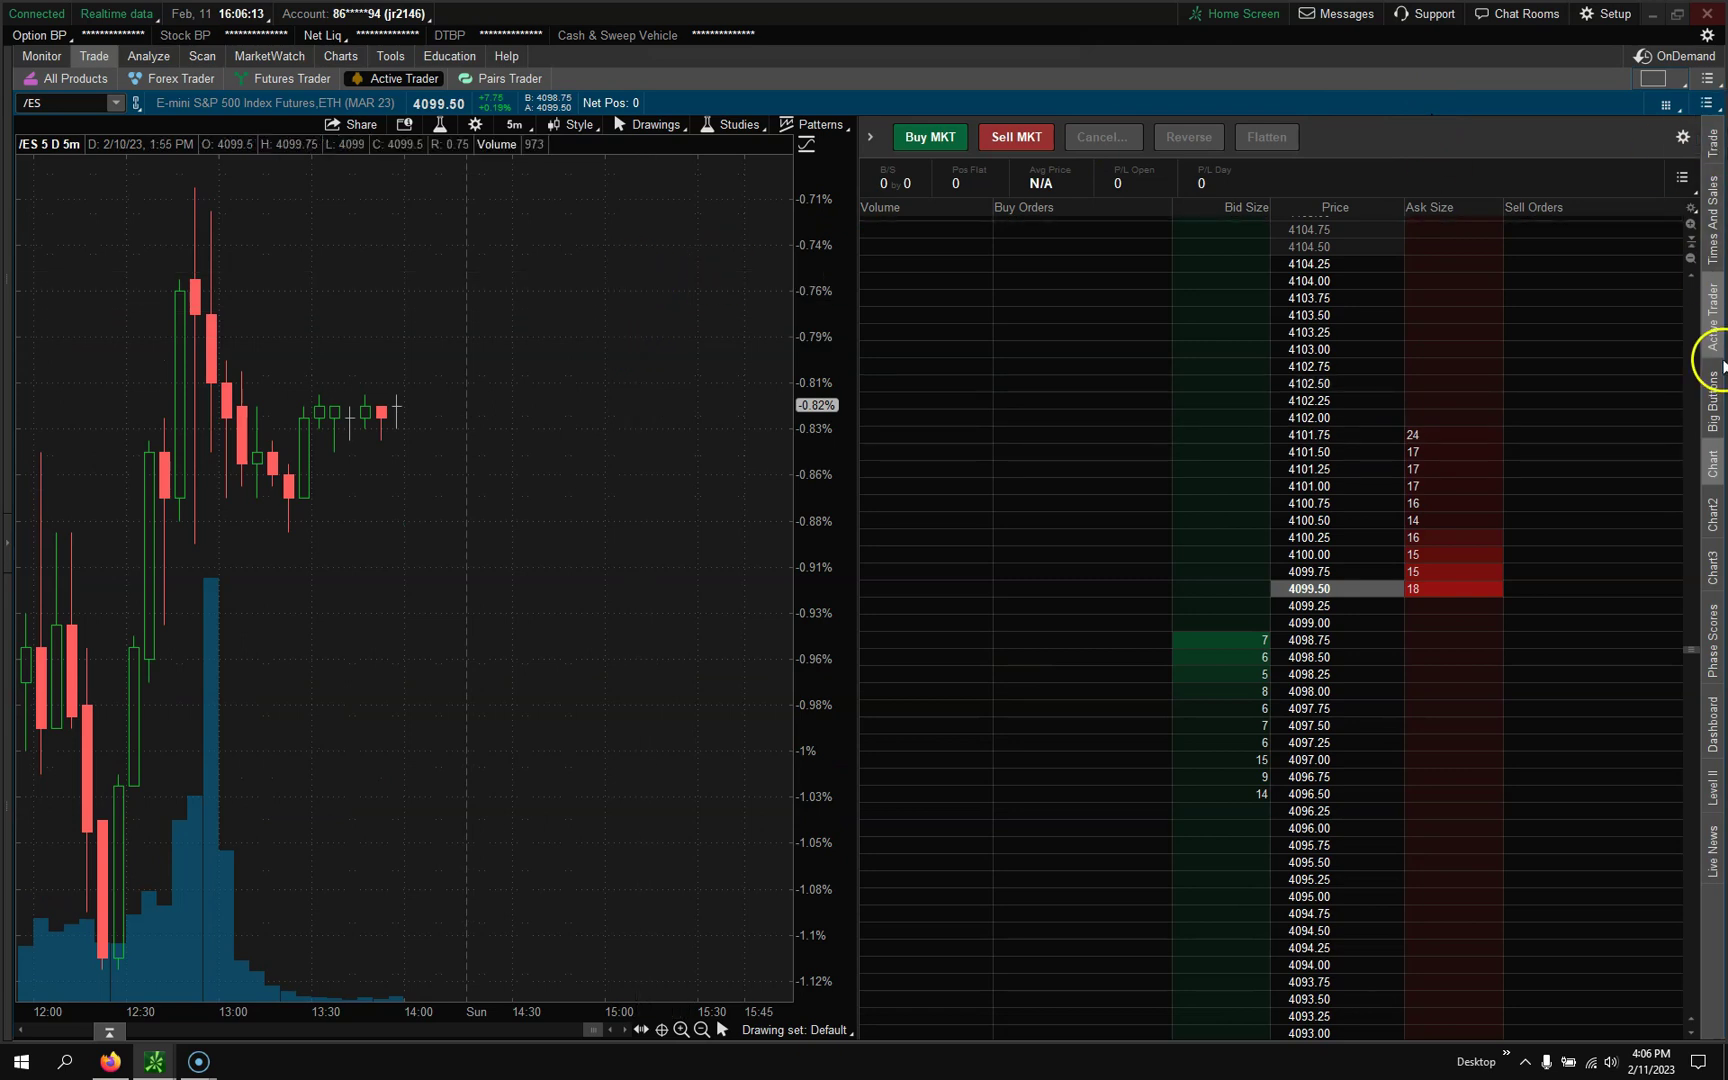
{"action": "left_click", "coordinate": [1713, 335]}
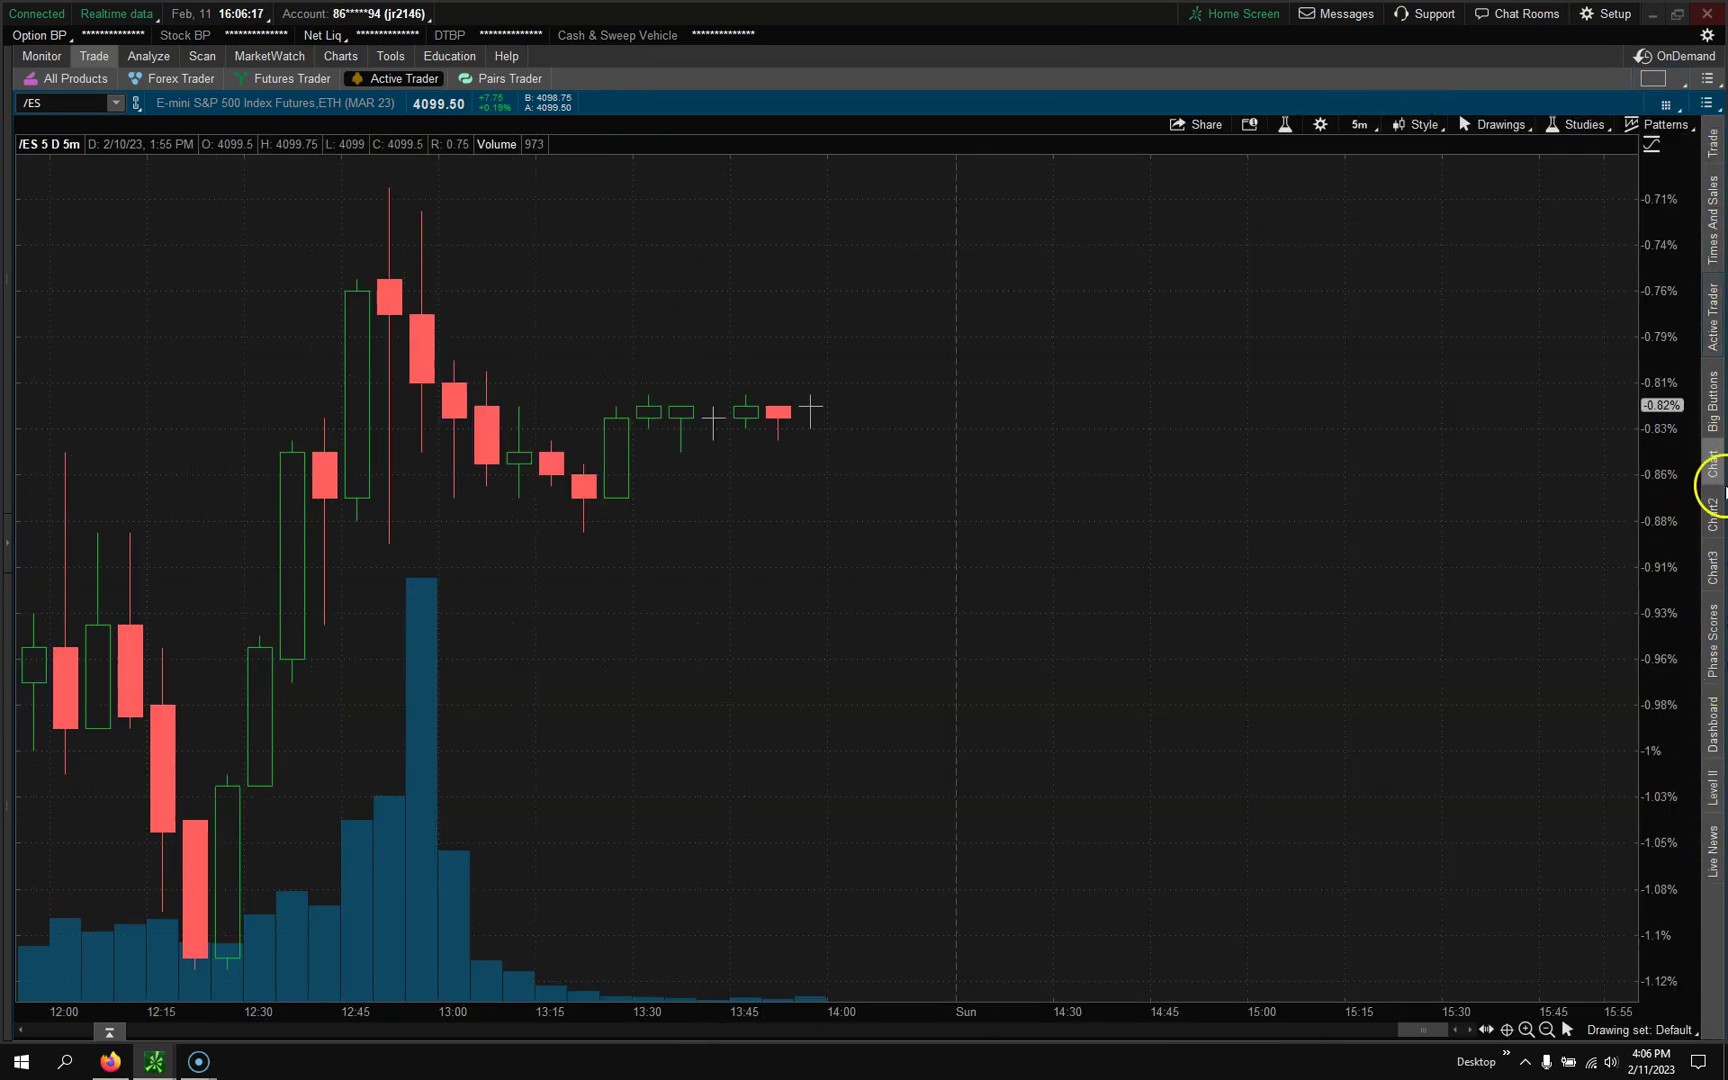
- Show the trade order buttons beside the /ES chart and expand the order entry settings
{"action": "left_click", "coordinate": [1714, 140]}
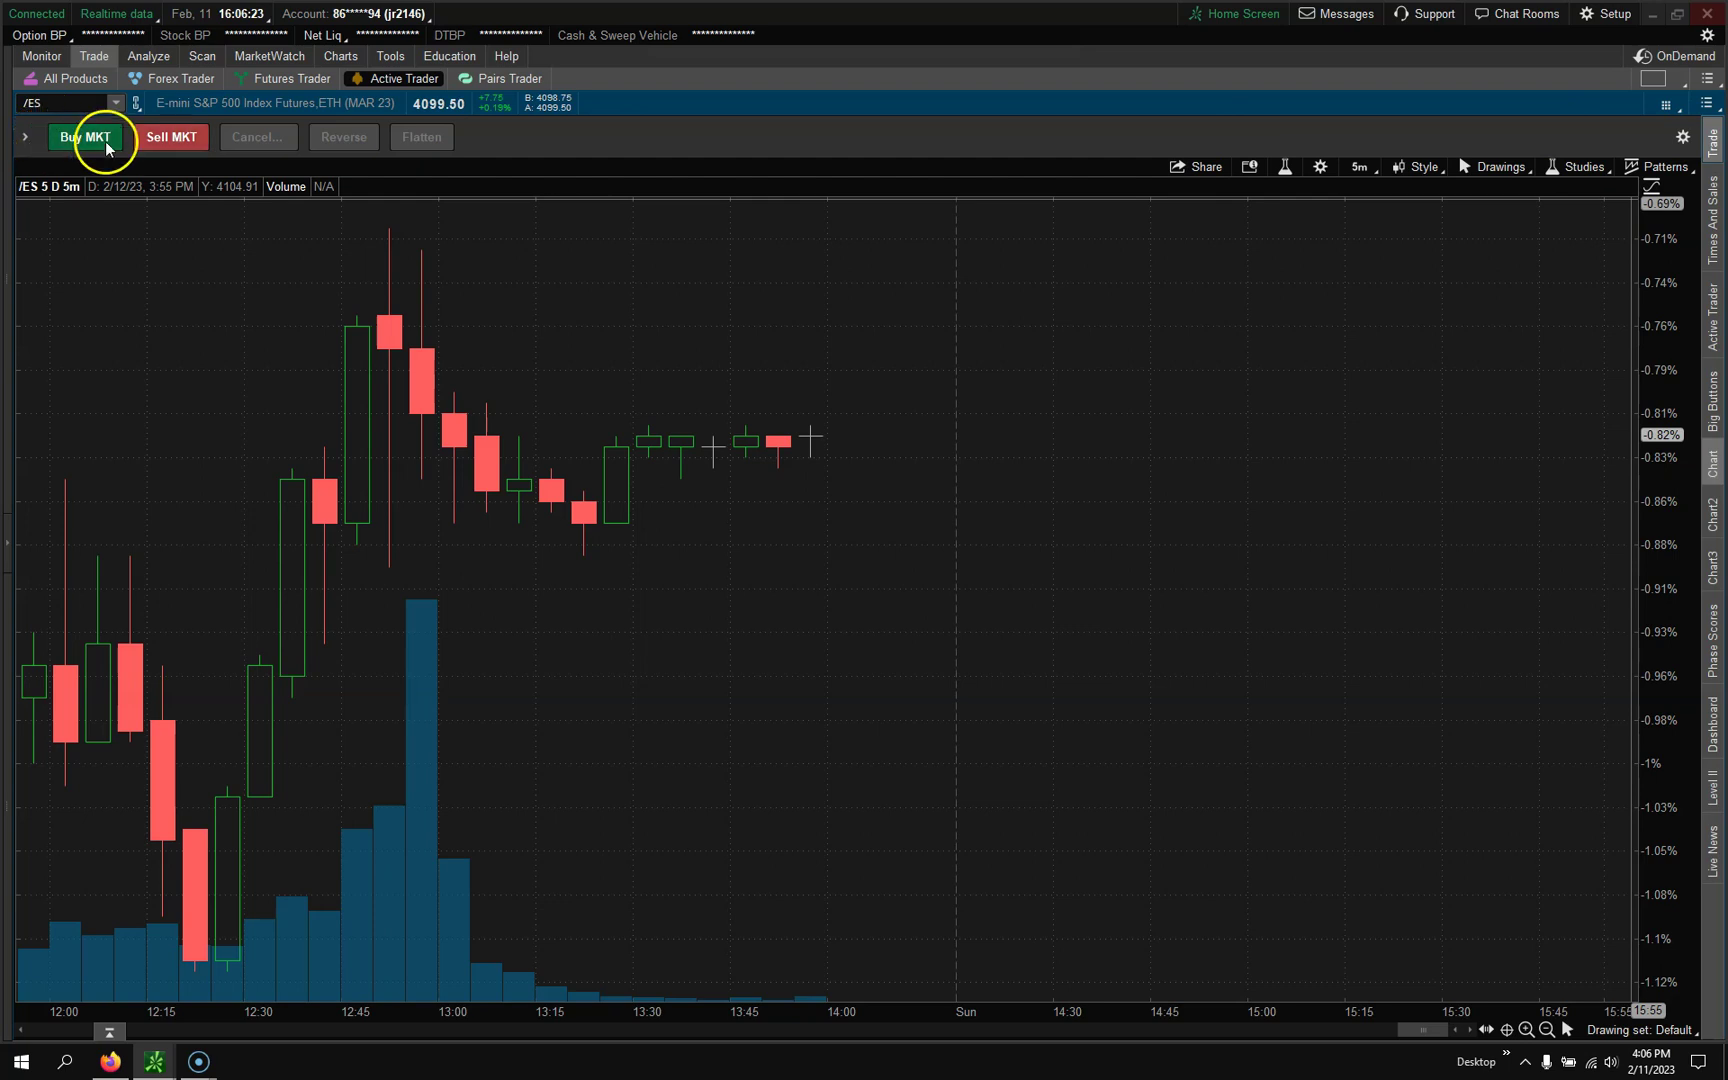
{"action": "left_click", "coordinate": [25, 138]}
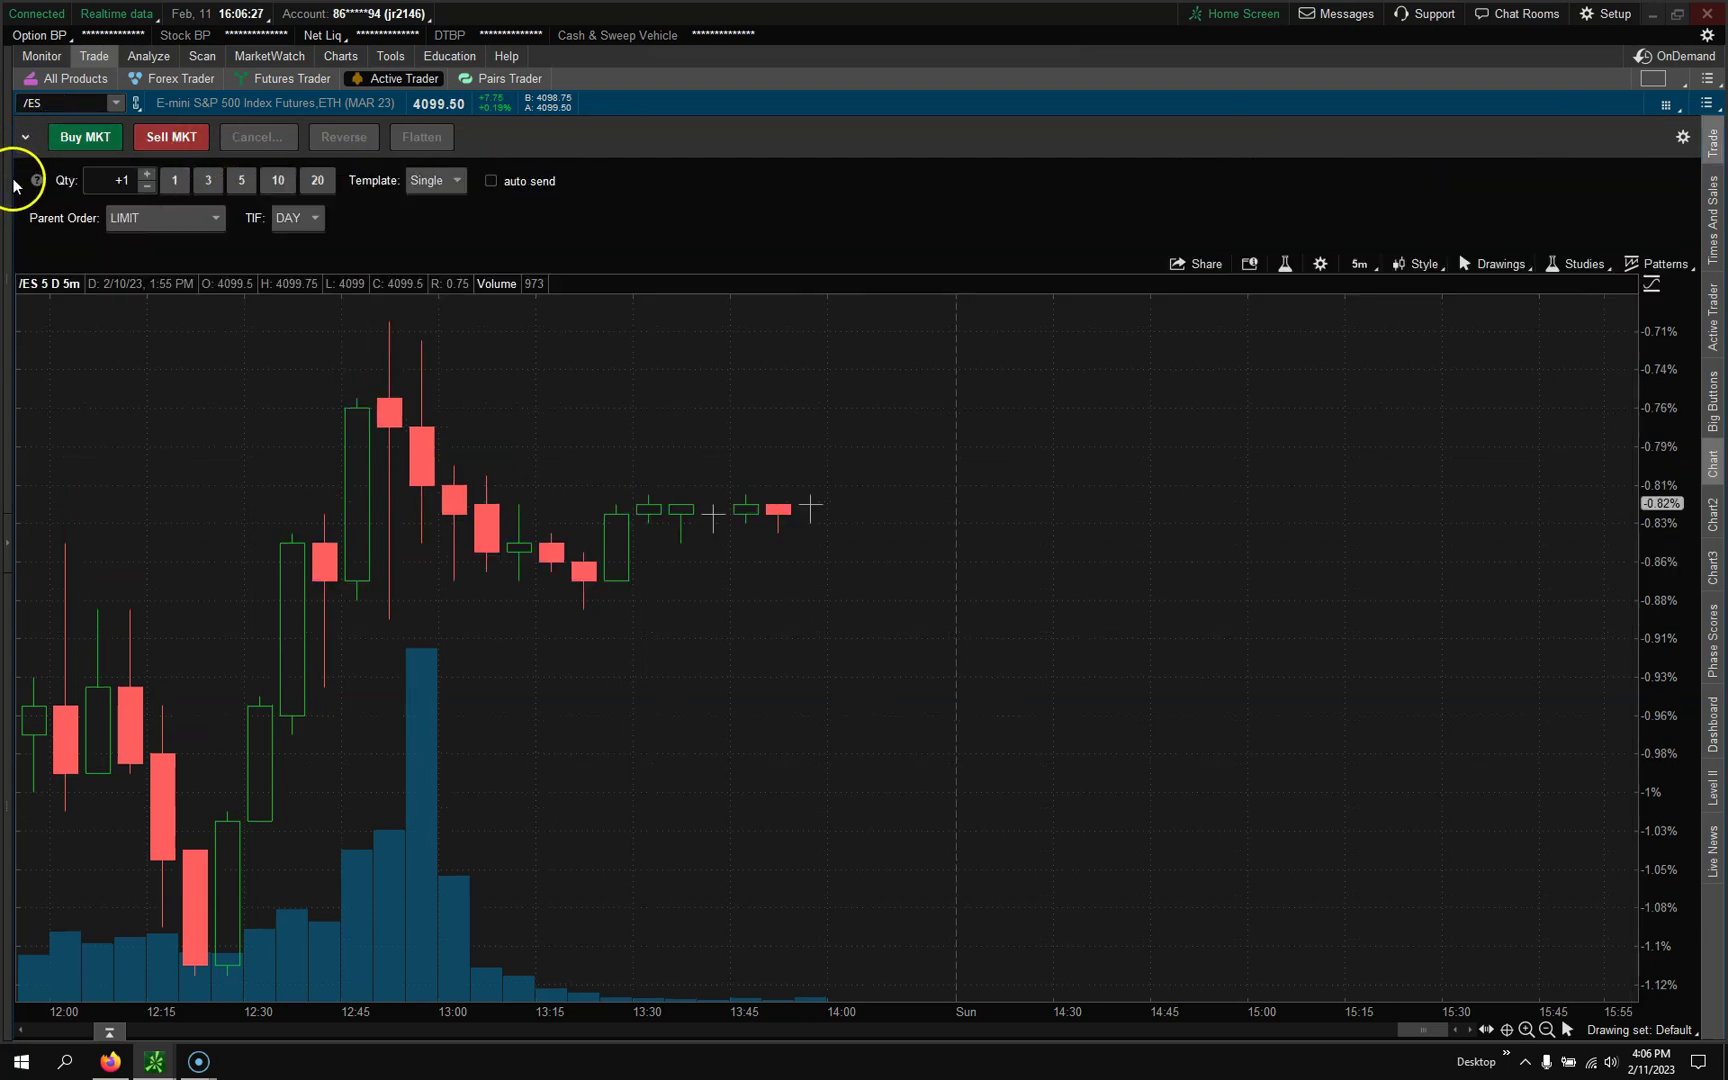
{"action": "left_click", "coordinate": [25, 138]}
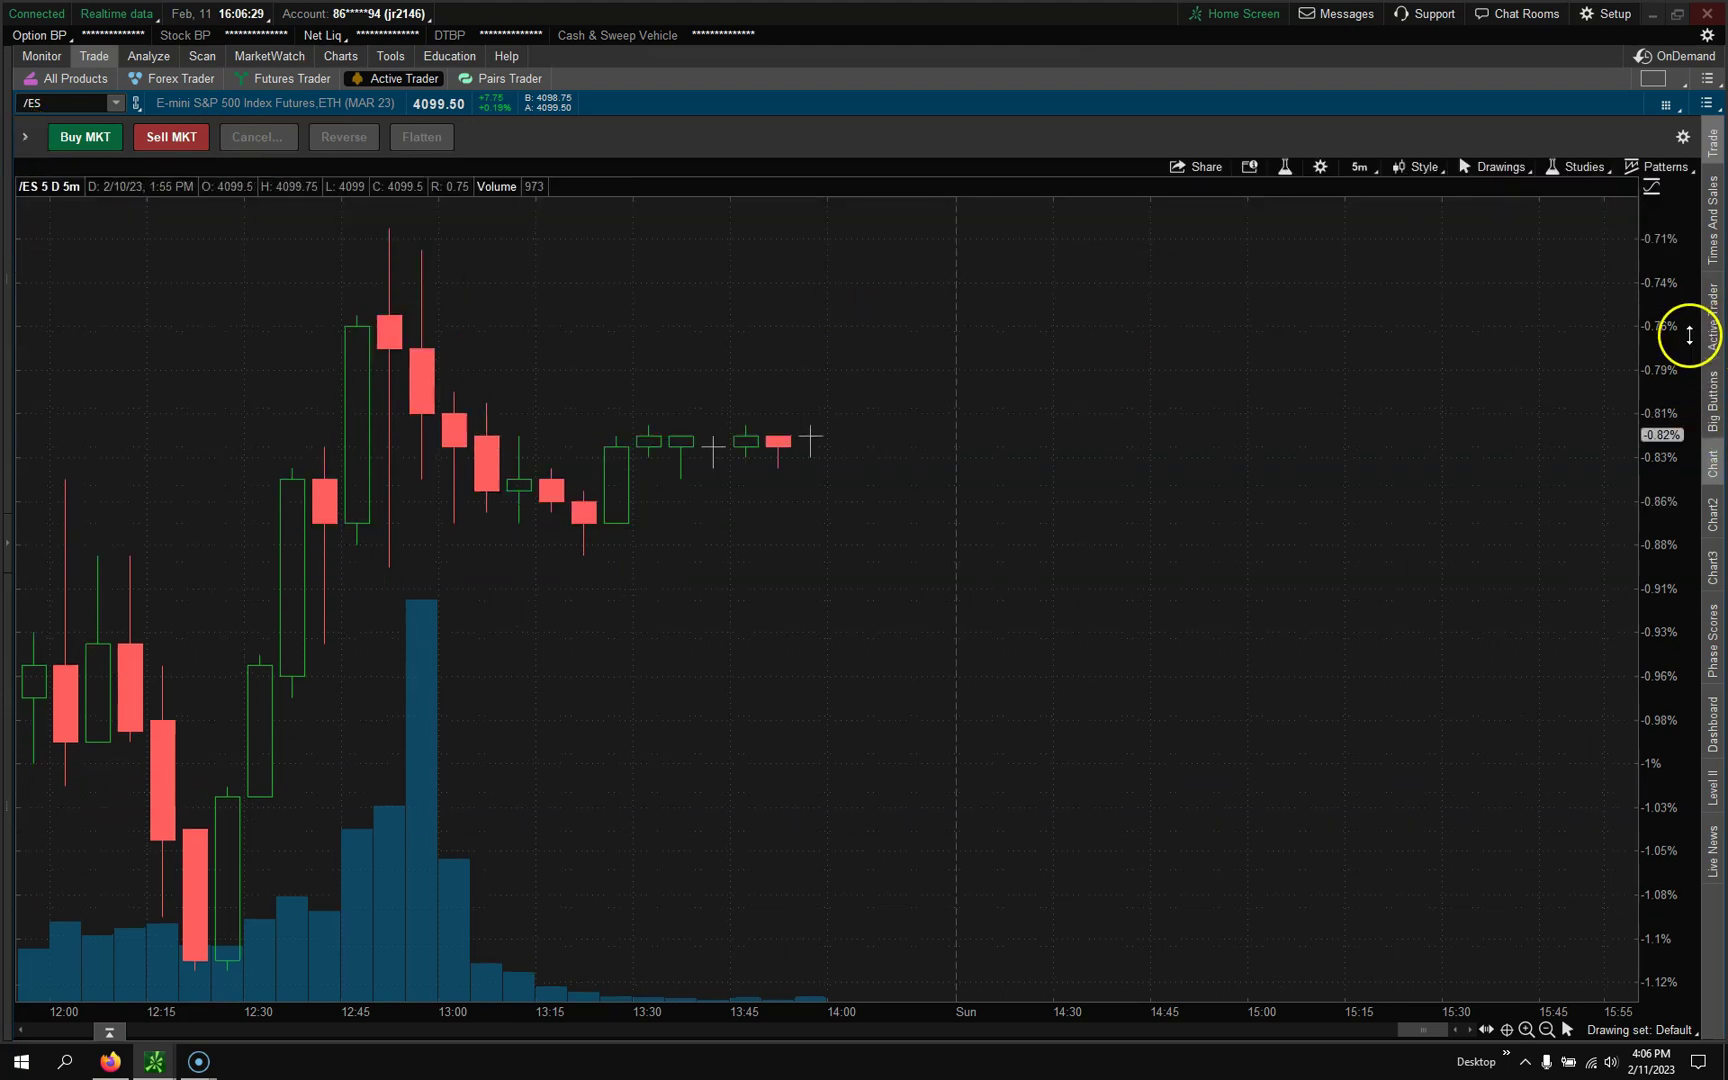
{"action": "left_click", "coordinate": [1703, 497]}
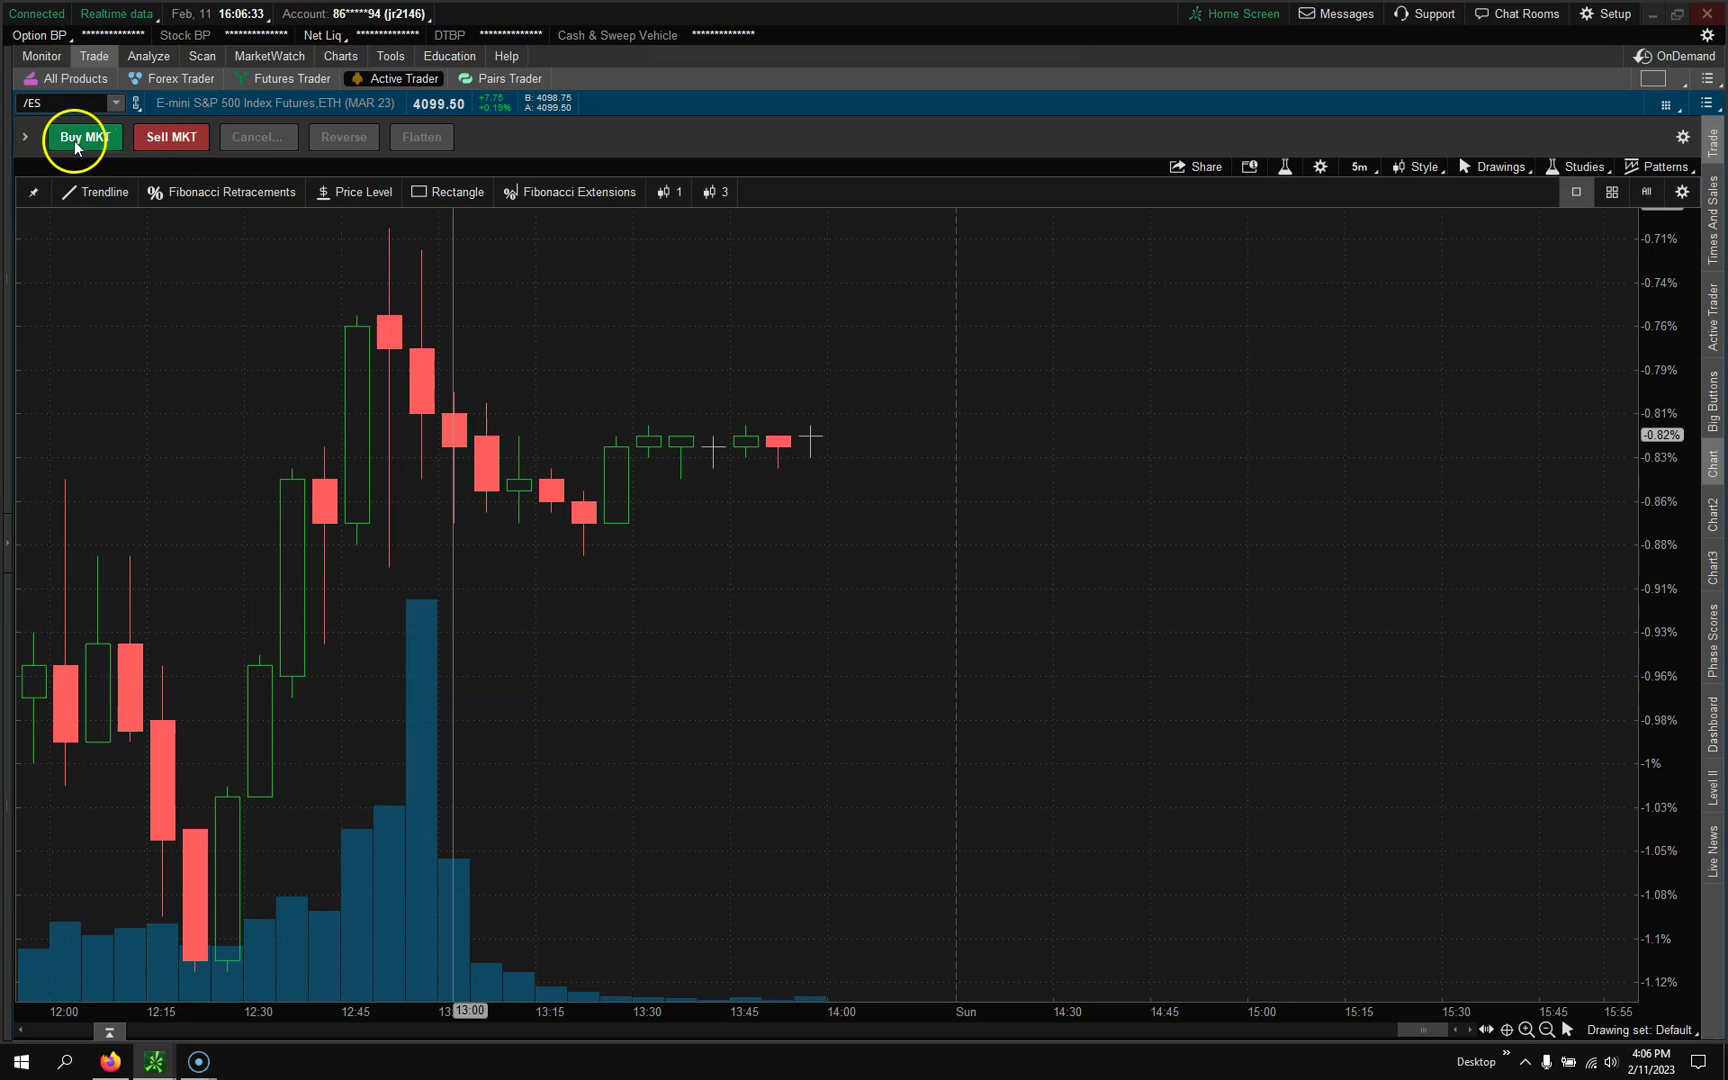
{"action": "left_click", "coordinate": [25, 137]}
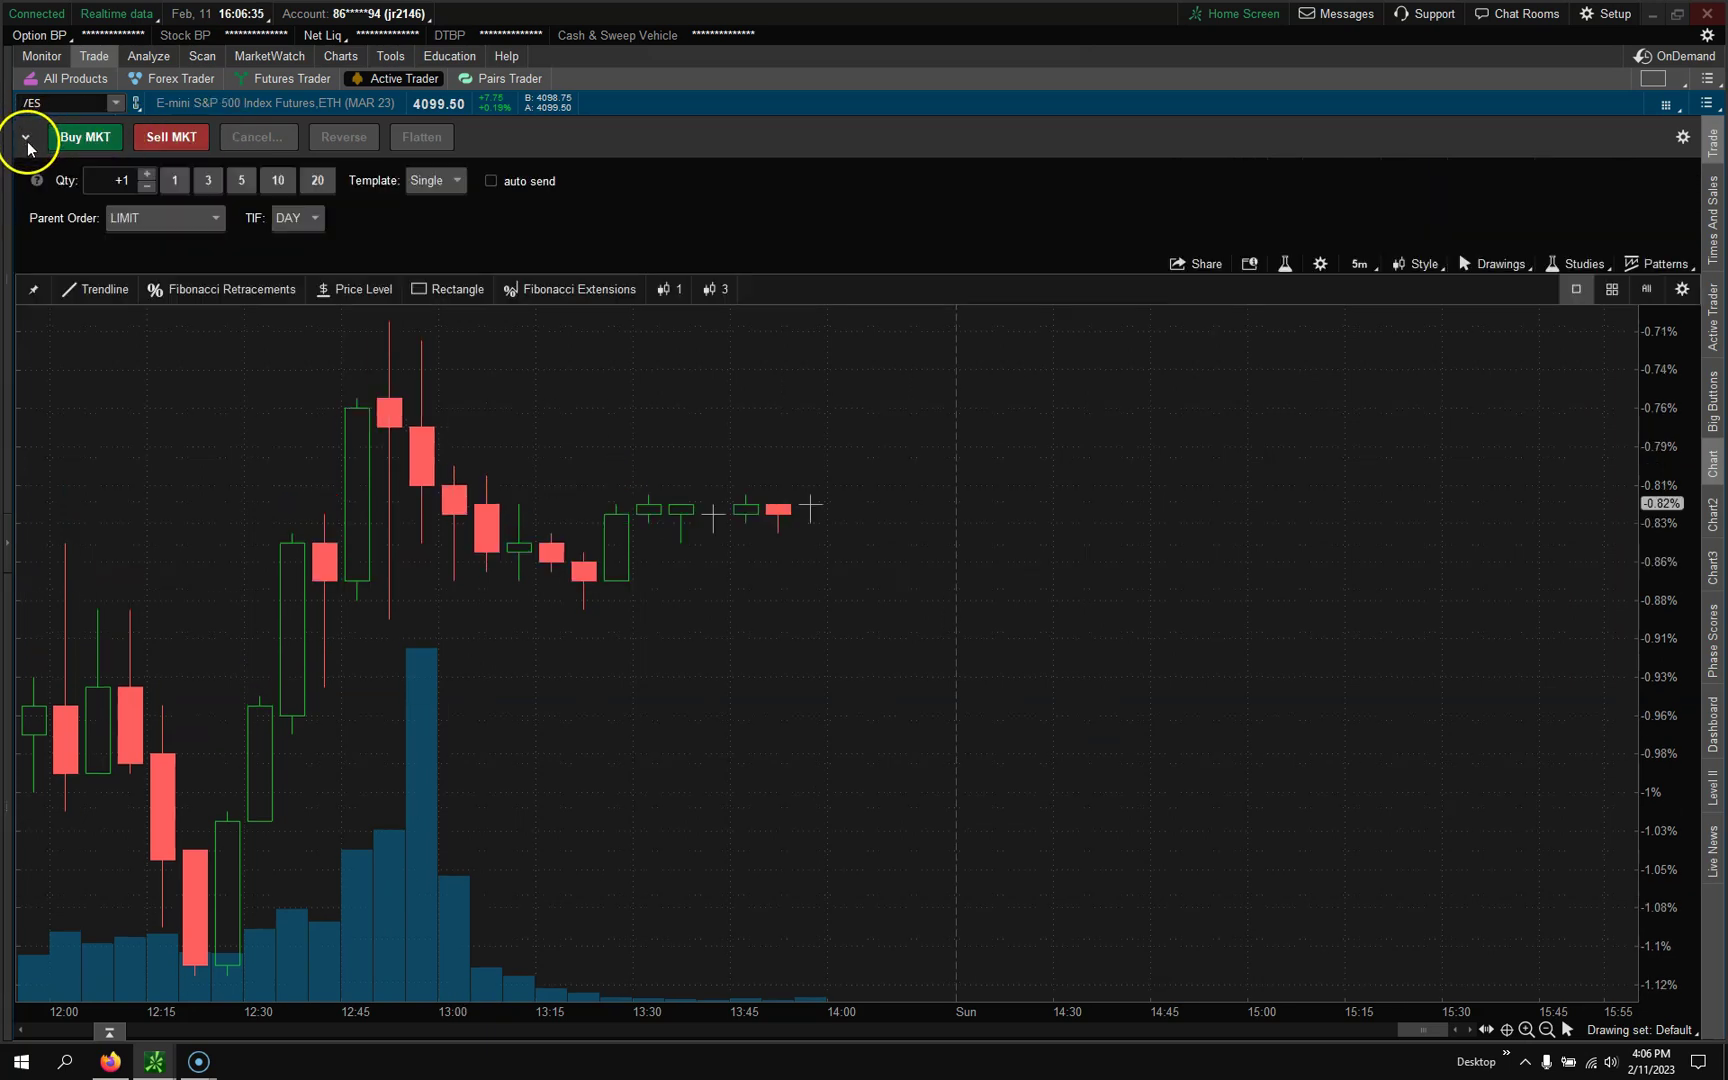
- Keep the LIMIT parent order and choose the SPY Scalp 0.02 X 0.05 bracket template
{"action": "left_click", "coordinate": [213, 222]}
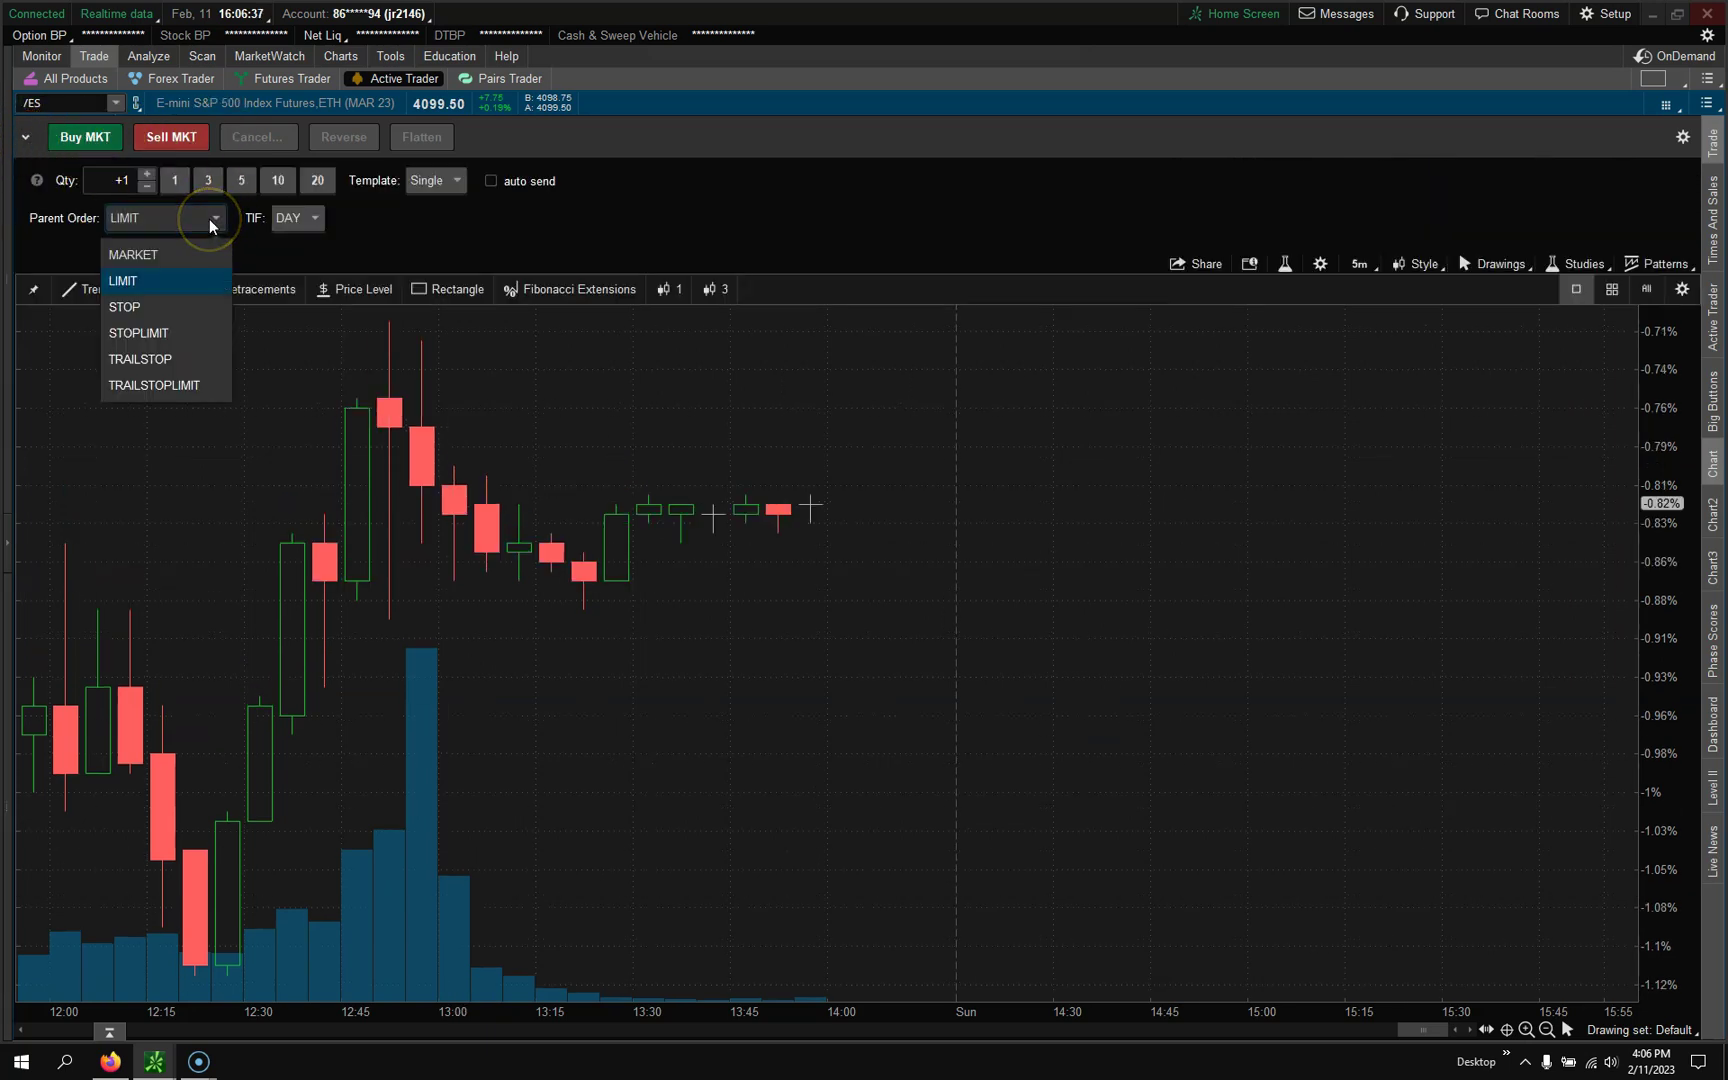
{"action": "left_click", "coordinate": [213, 222]}
{"action": "left_click", "coordinate": [452, 180]}
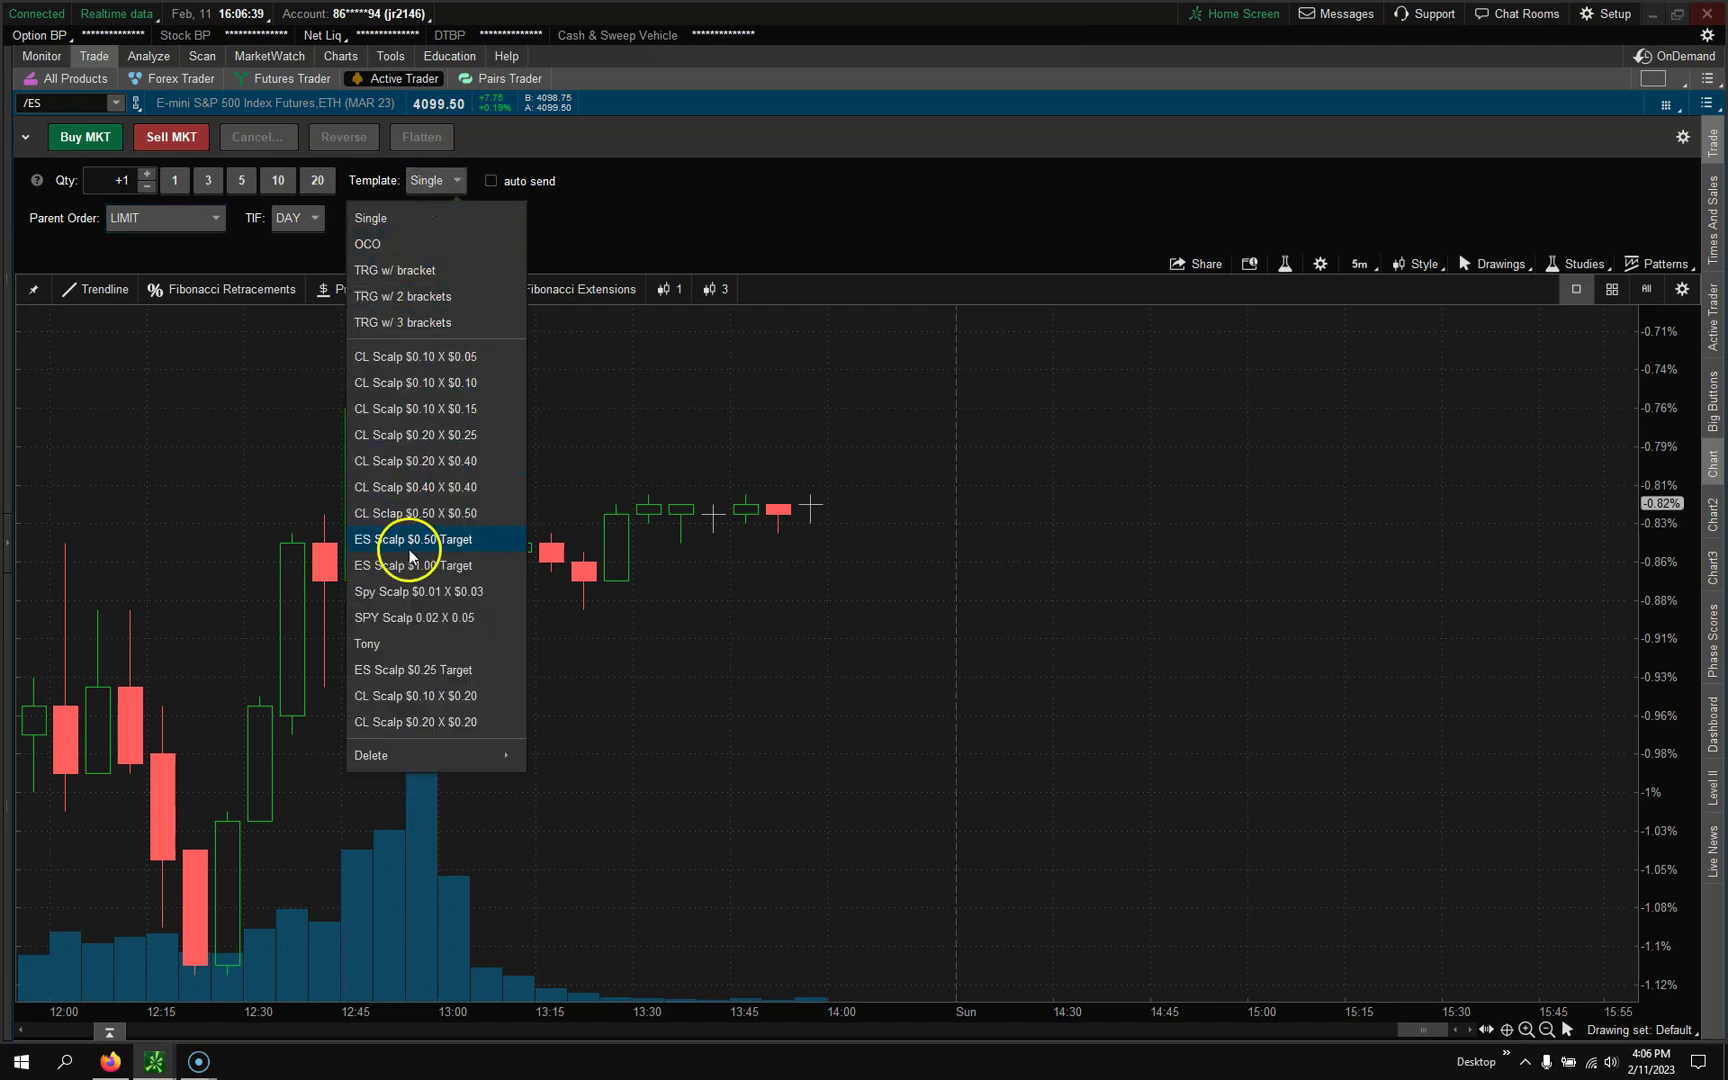
{"action": "left_click", "coordinate": [404, 618]}
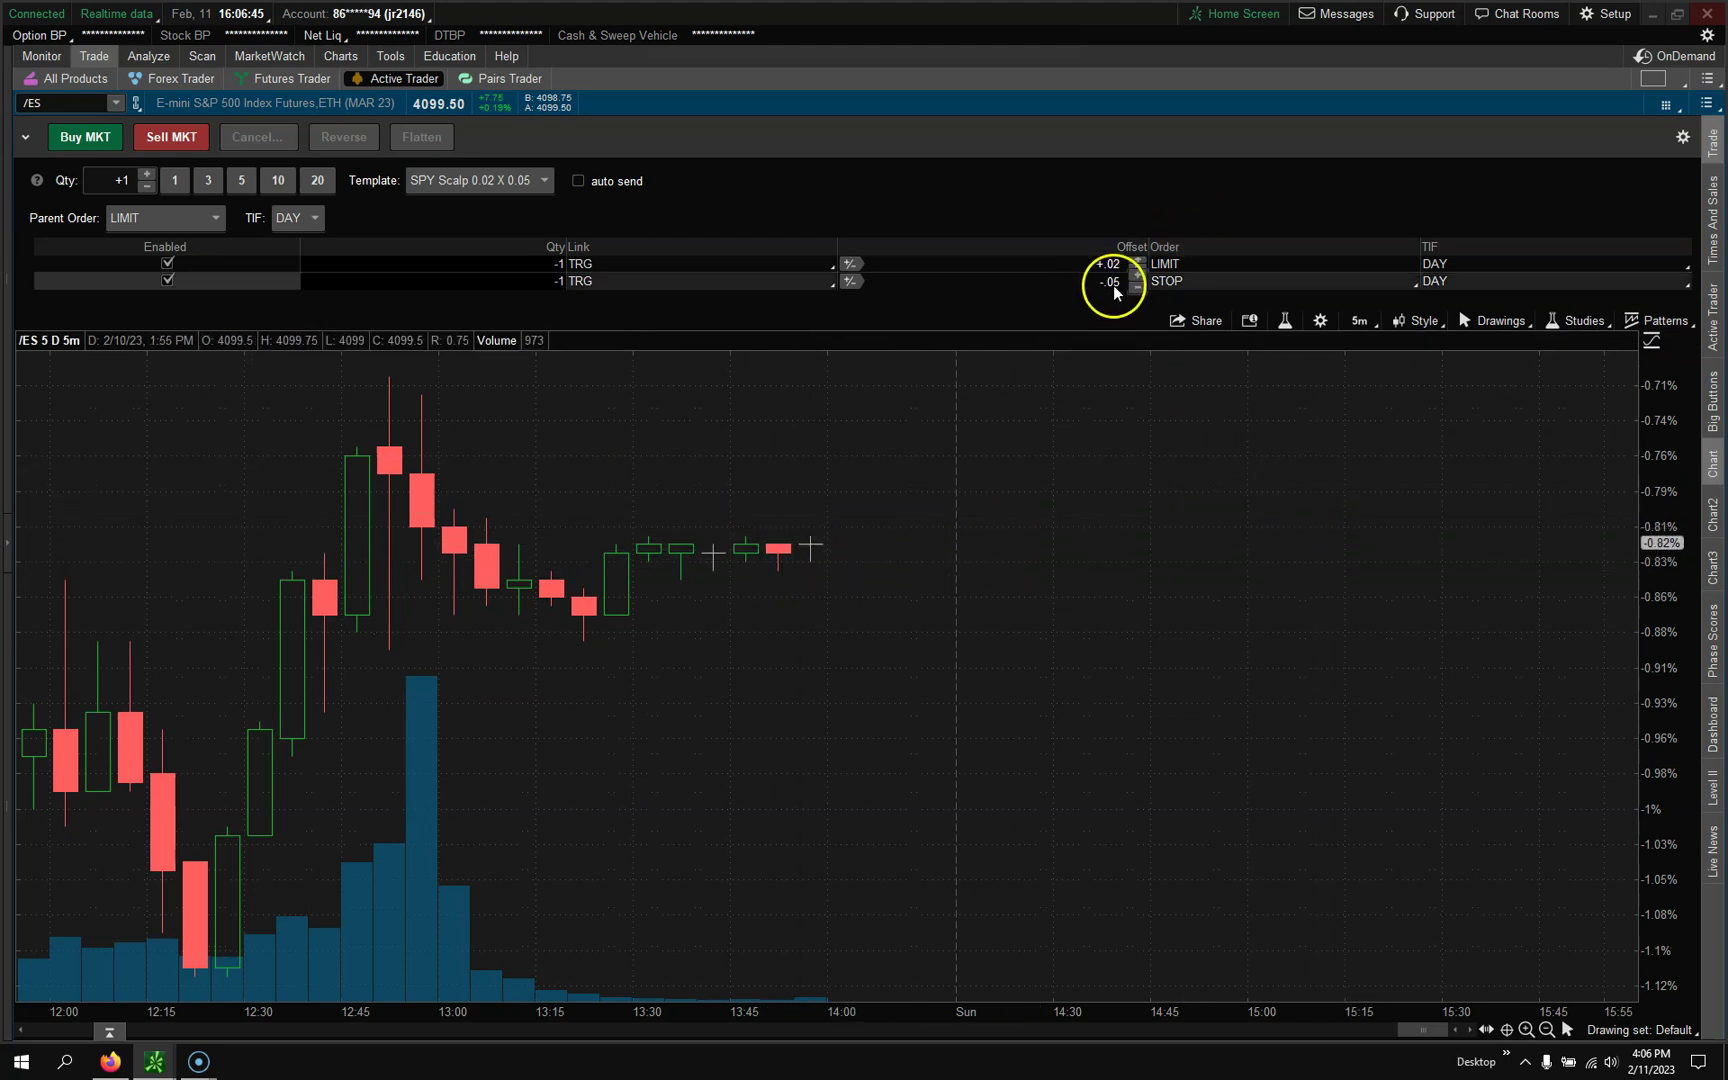
- Collapse the order entry settings and hide the trade order buttons
{"action": "left_click", "coordinate": [26, 138]}
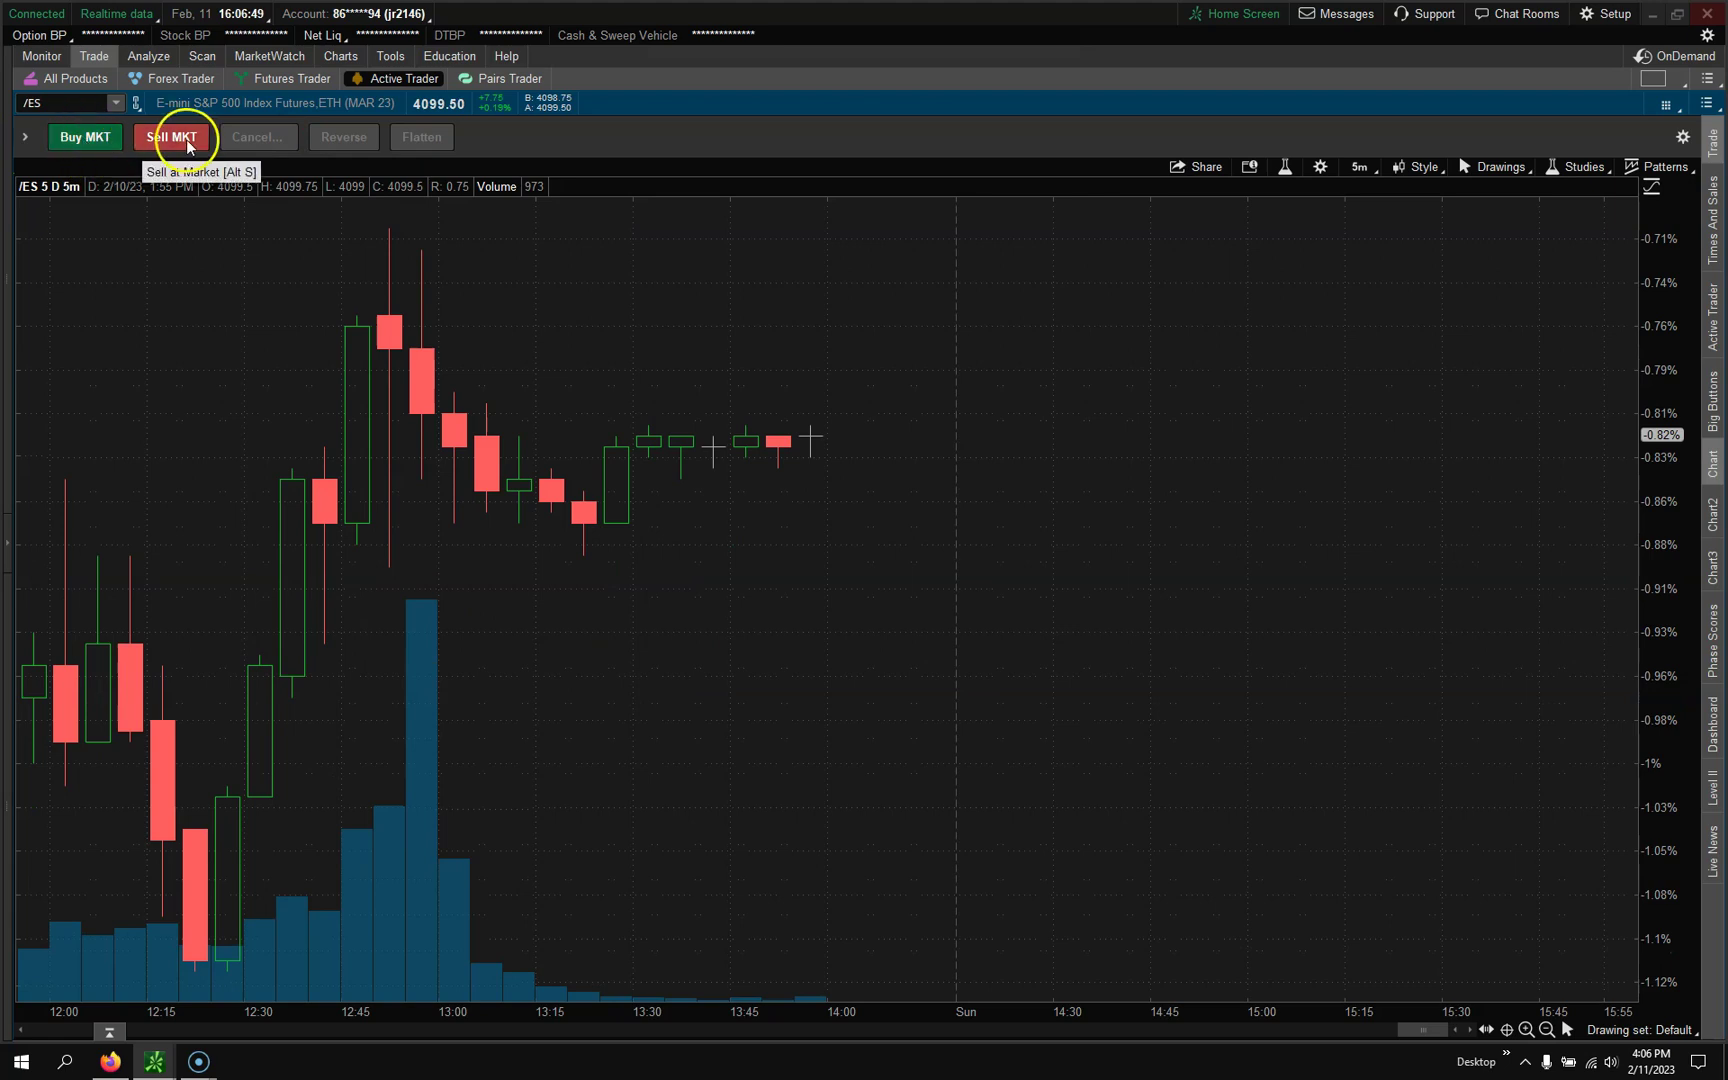
{"action": "left_click", "coordinate": [24, 140]}
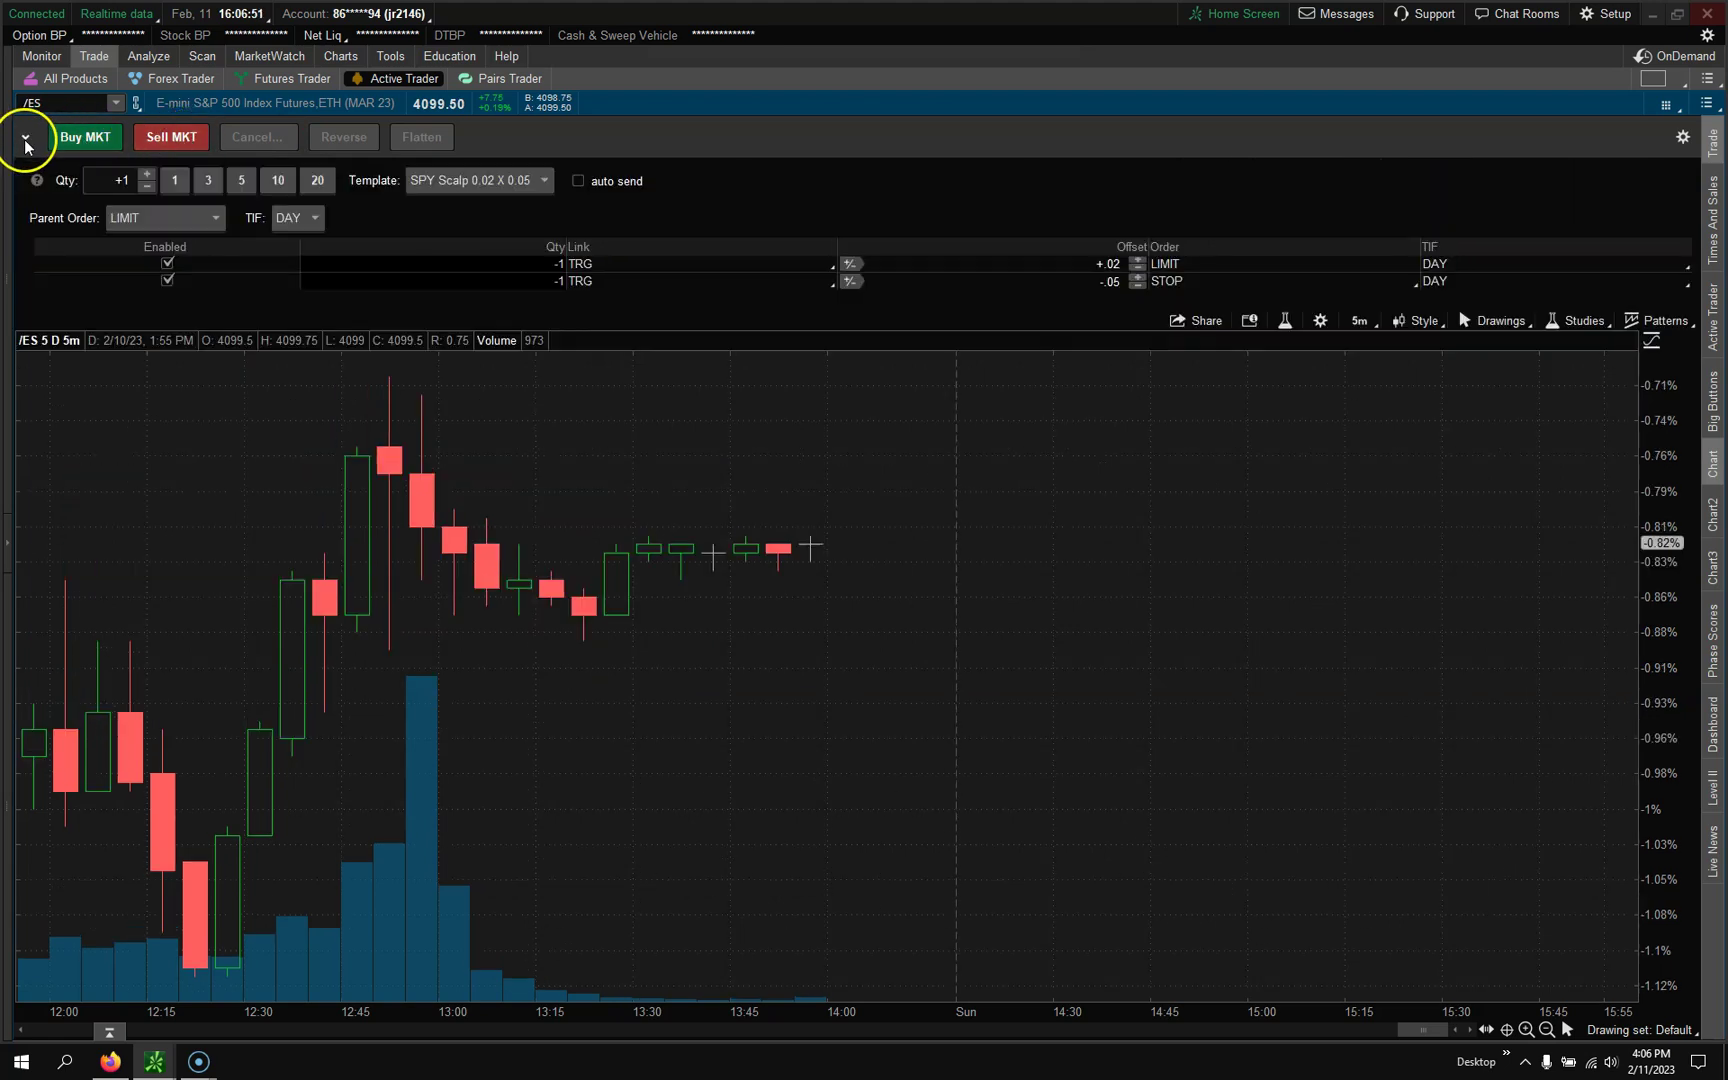
{"action": "left_click", "coordinate": [24, 140]}
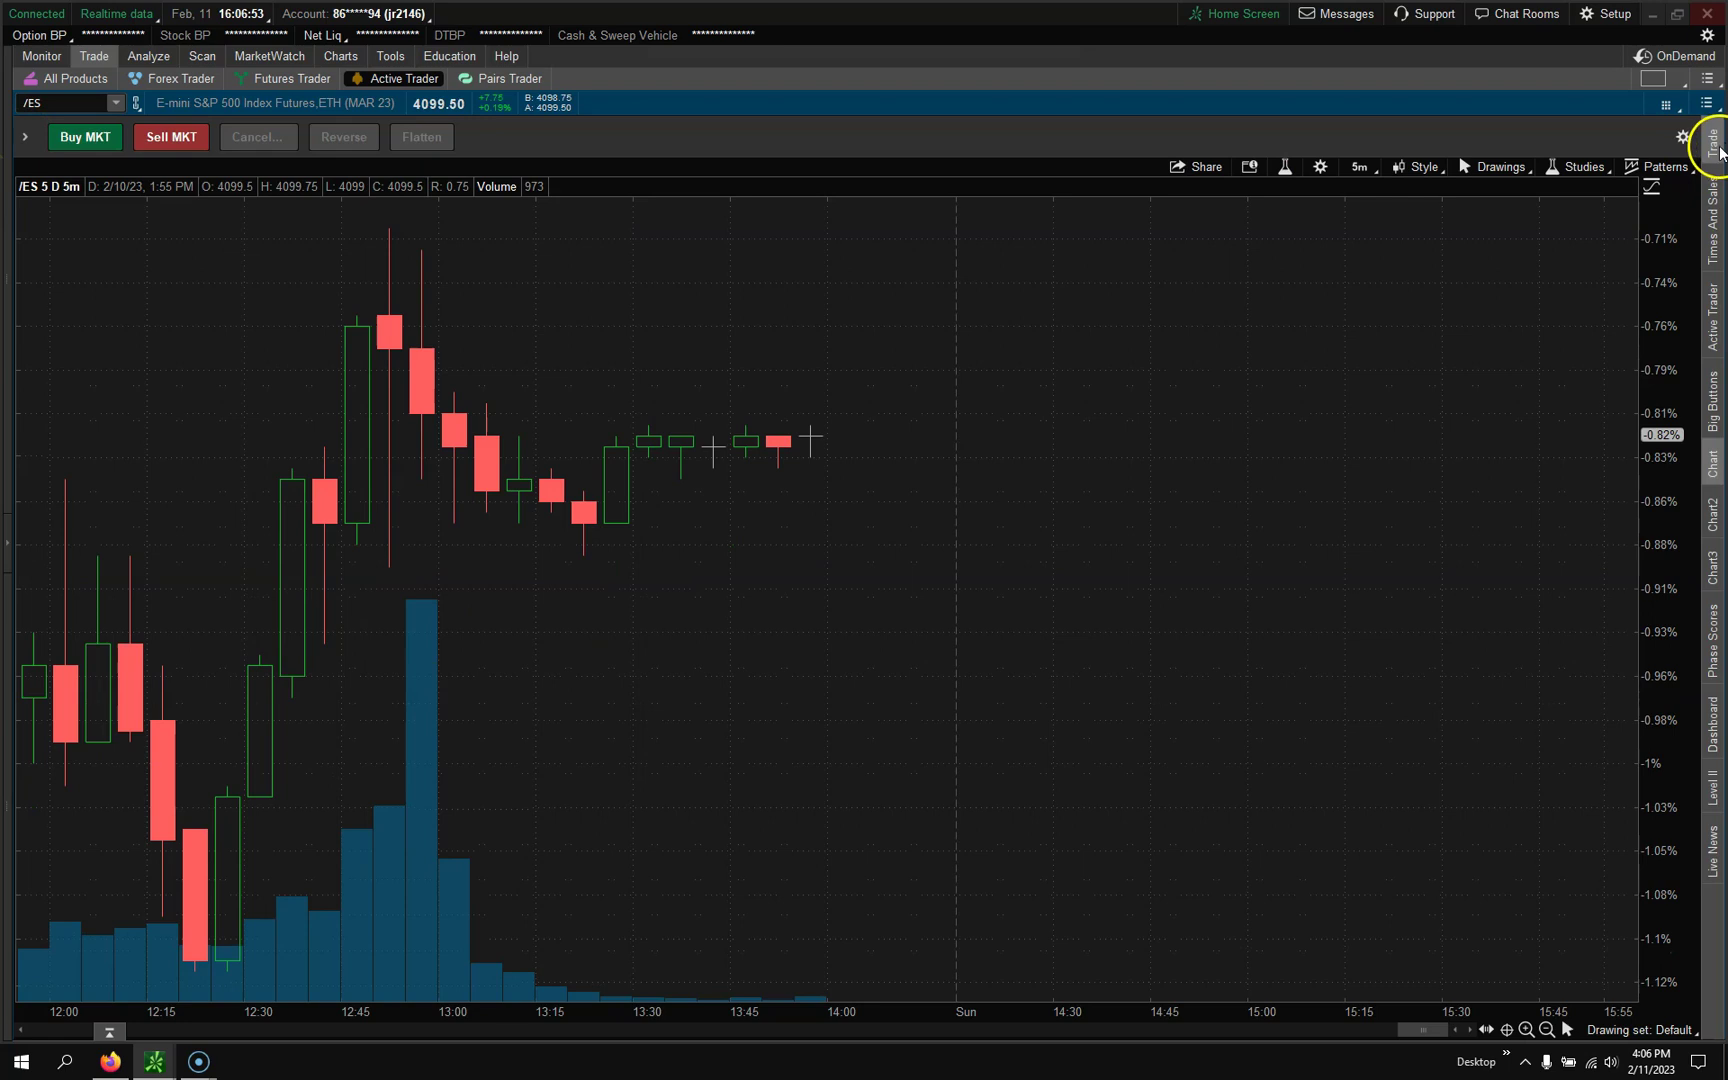
{"action": "left_click", "coordinate": [1715, 148]}
- Try Times and Sales and the ladder, then show Big Buttons and cancel its Customize dialog
{"action": "left_click", "coordinate": [1713, 256]}
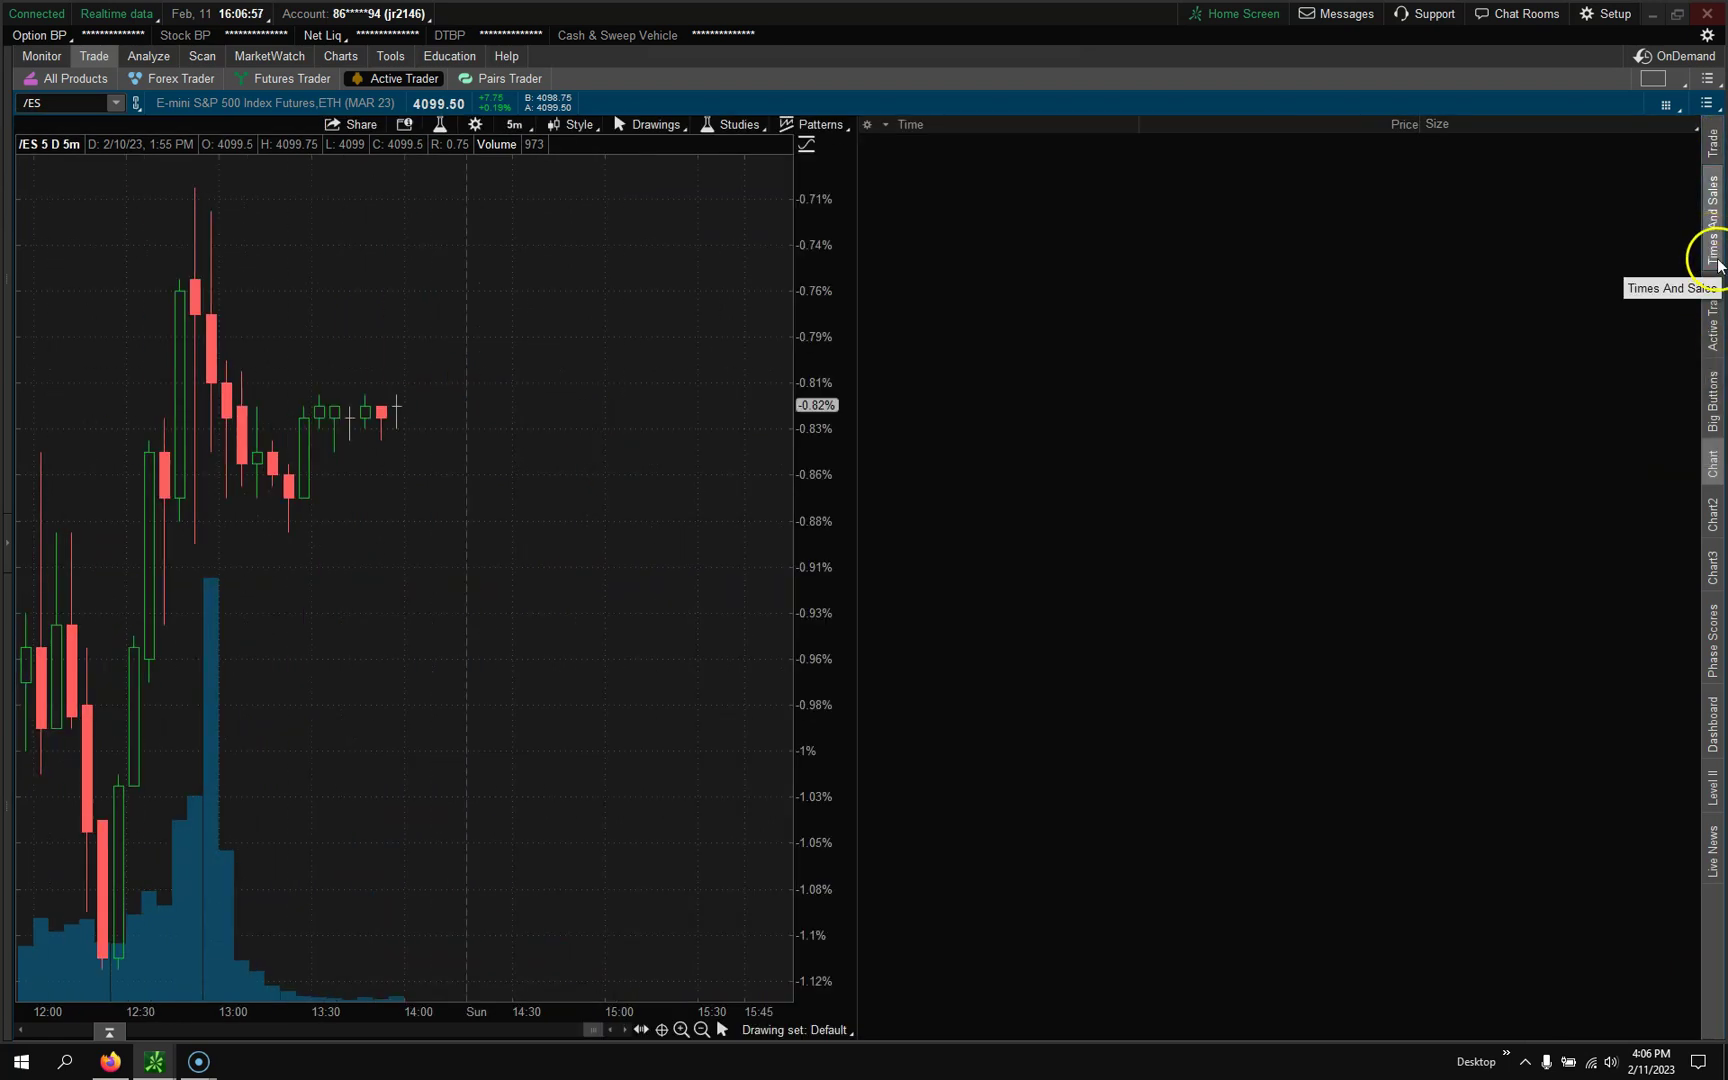
{"action": "left_click", "coordinate": [1710, 240]}
{"action": "left_click", "coordinate": [1710, 310]}
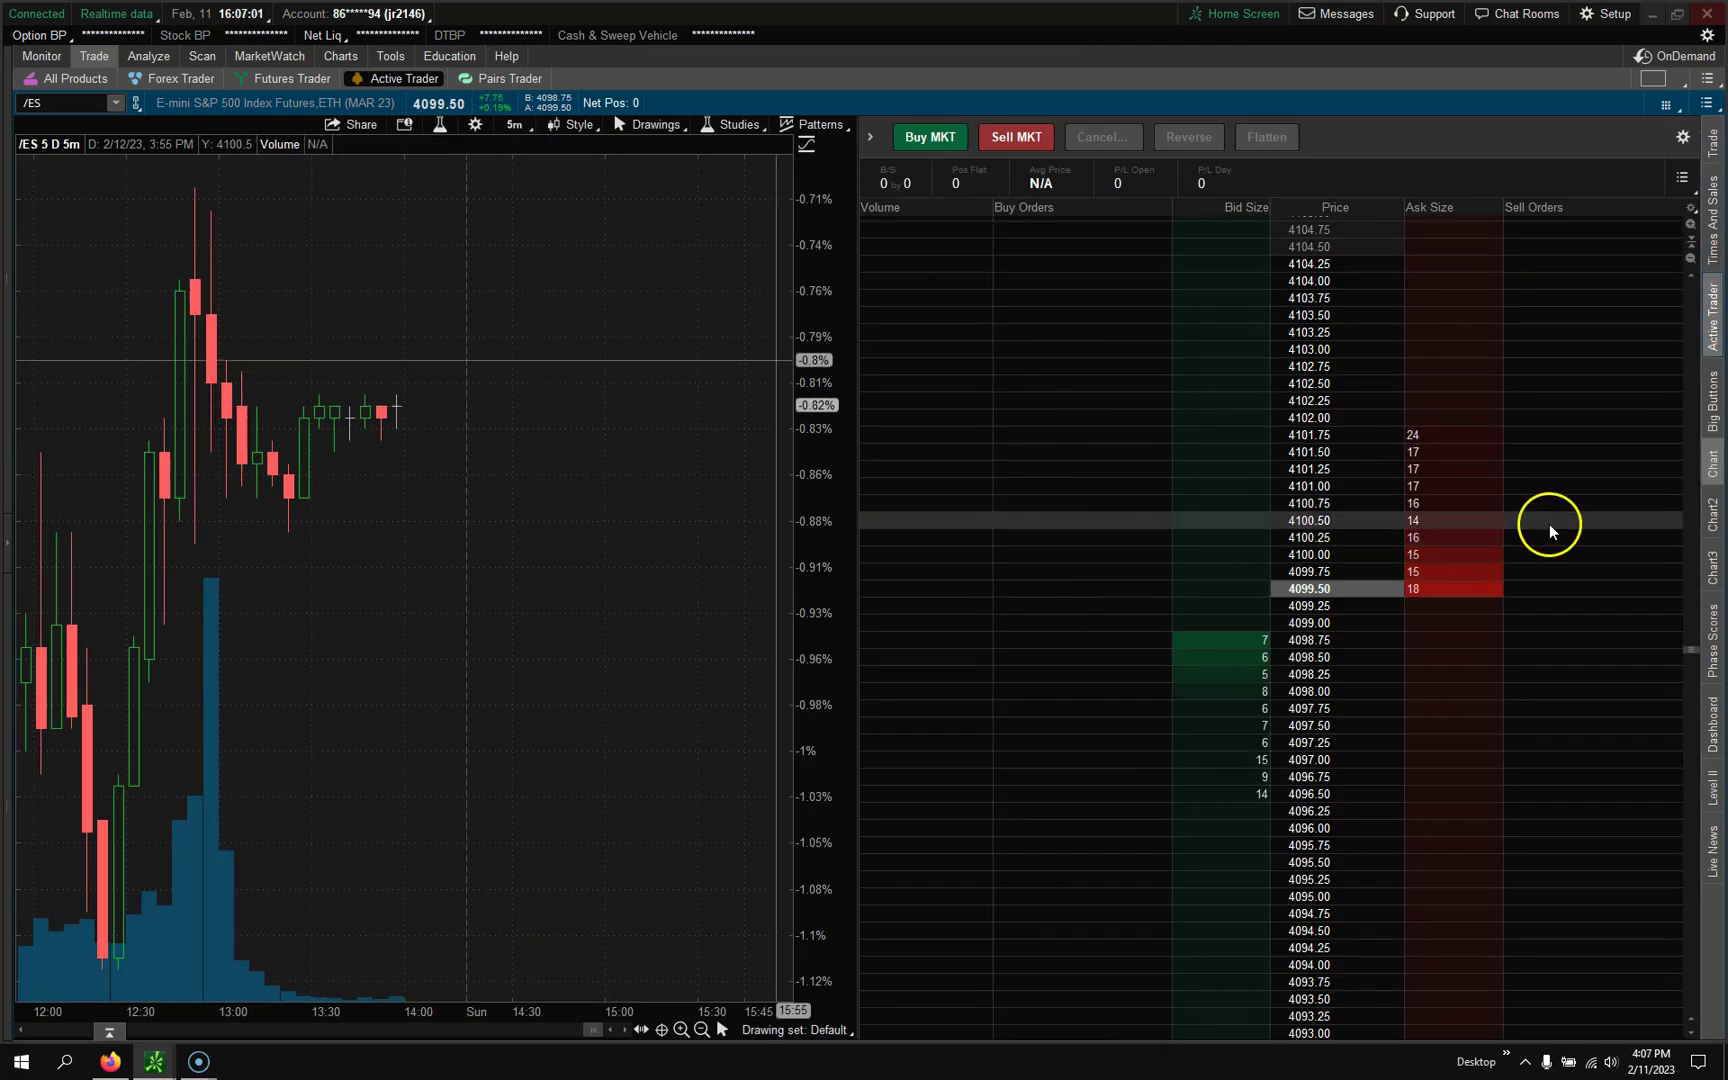
{"action": "left_click", "coordinate": [1706, 350]}
{"action": "left_click", "coordinate": [1712, 395]}
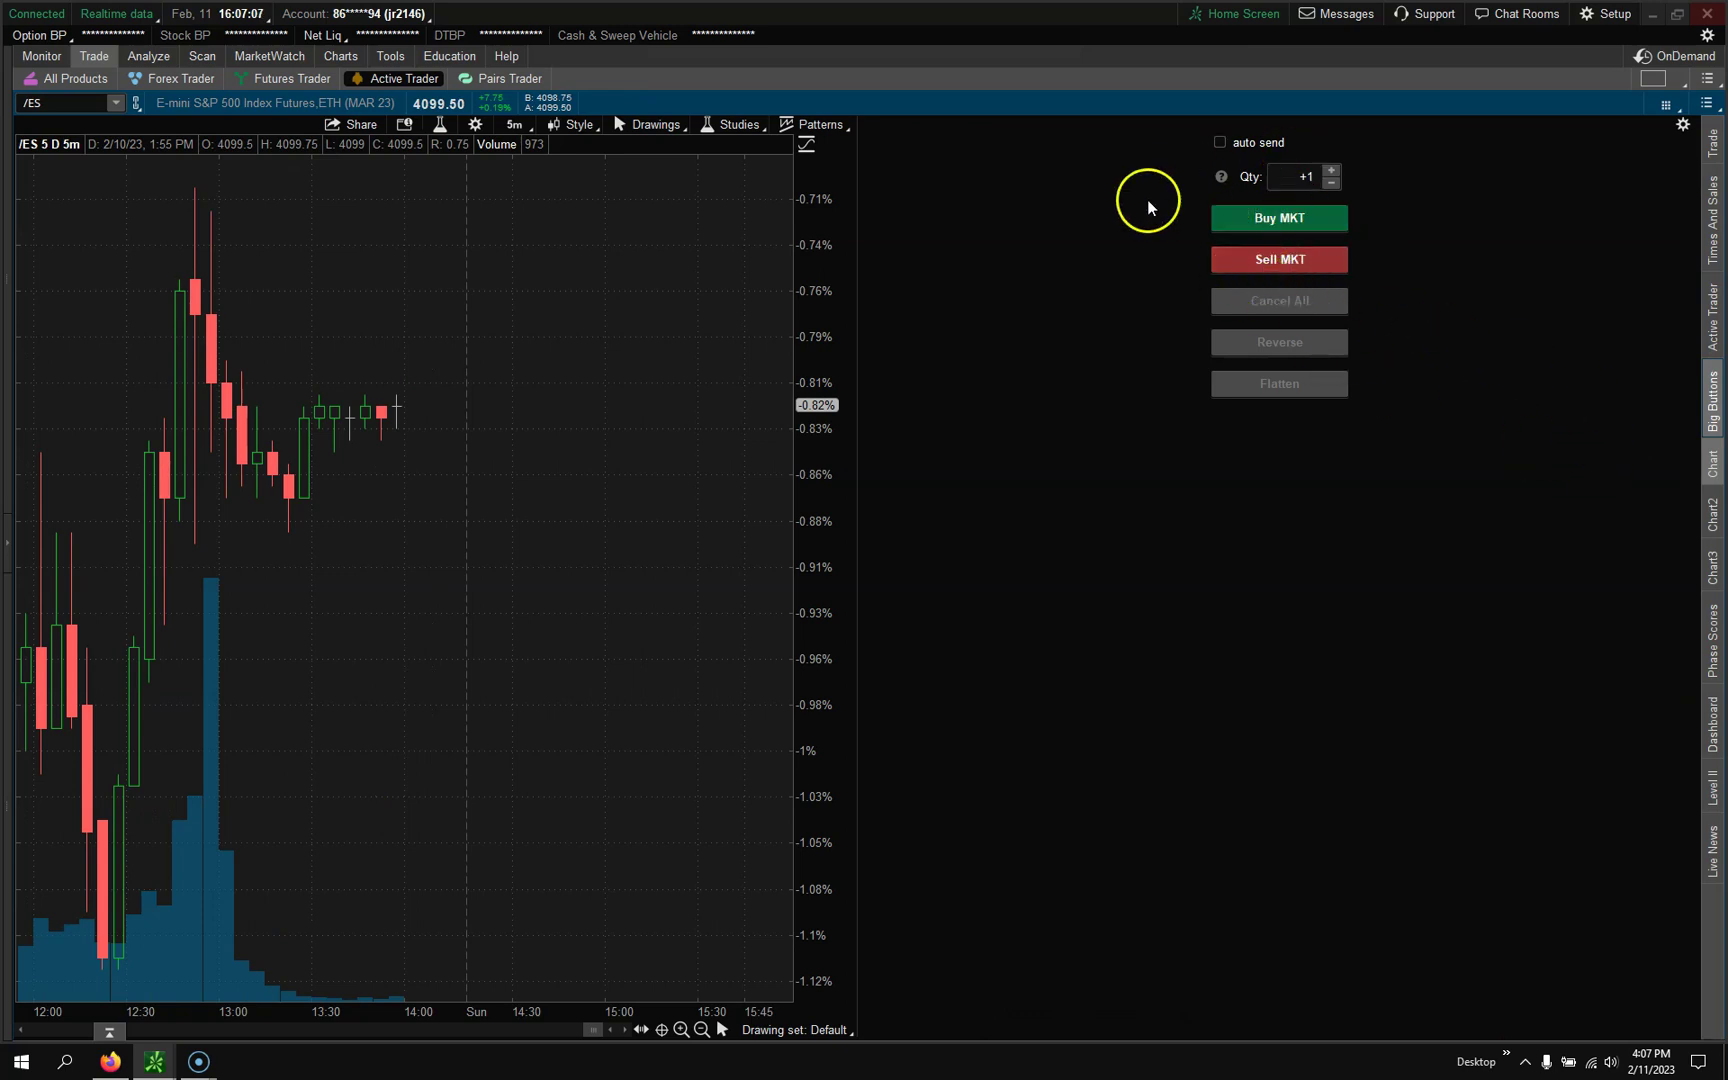
{"action": "left_click", "coordinate": [1683, 124]}
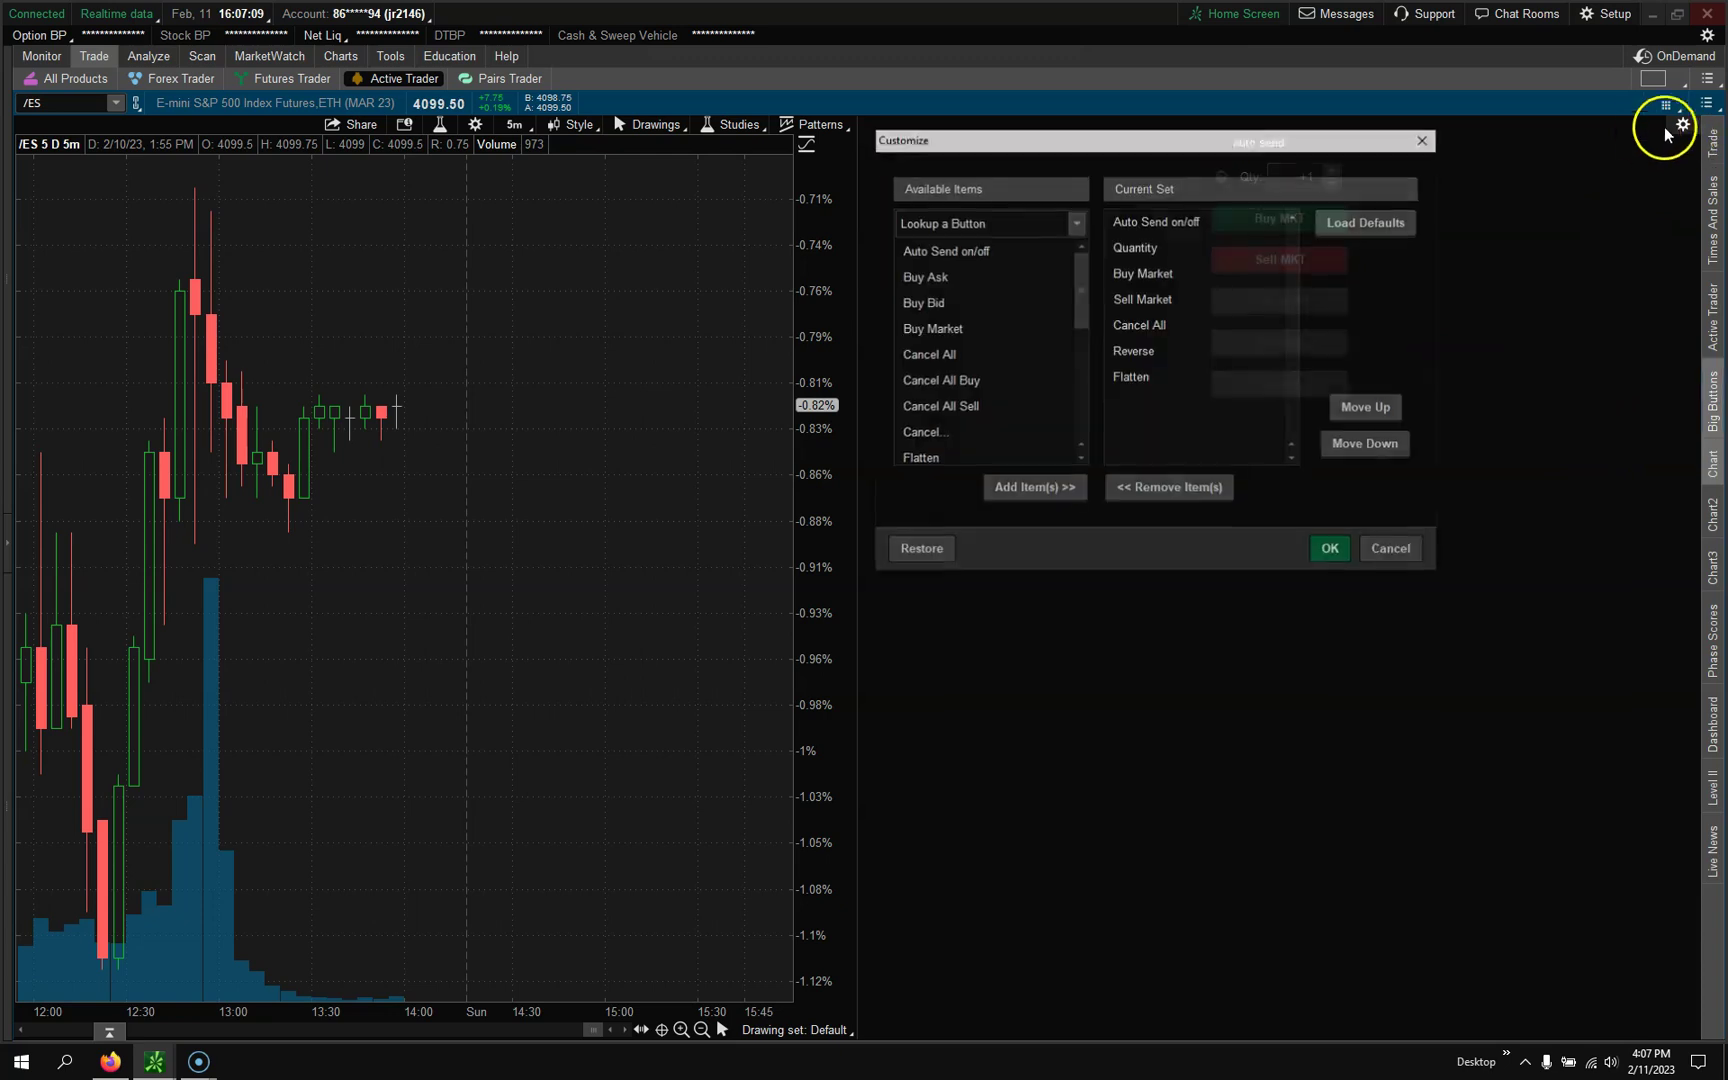
{"action": "left_click", "coordinate": [1425, 138]}
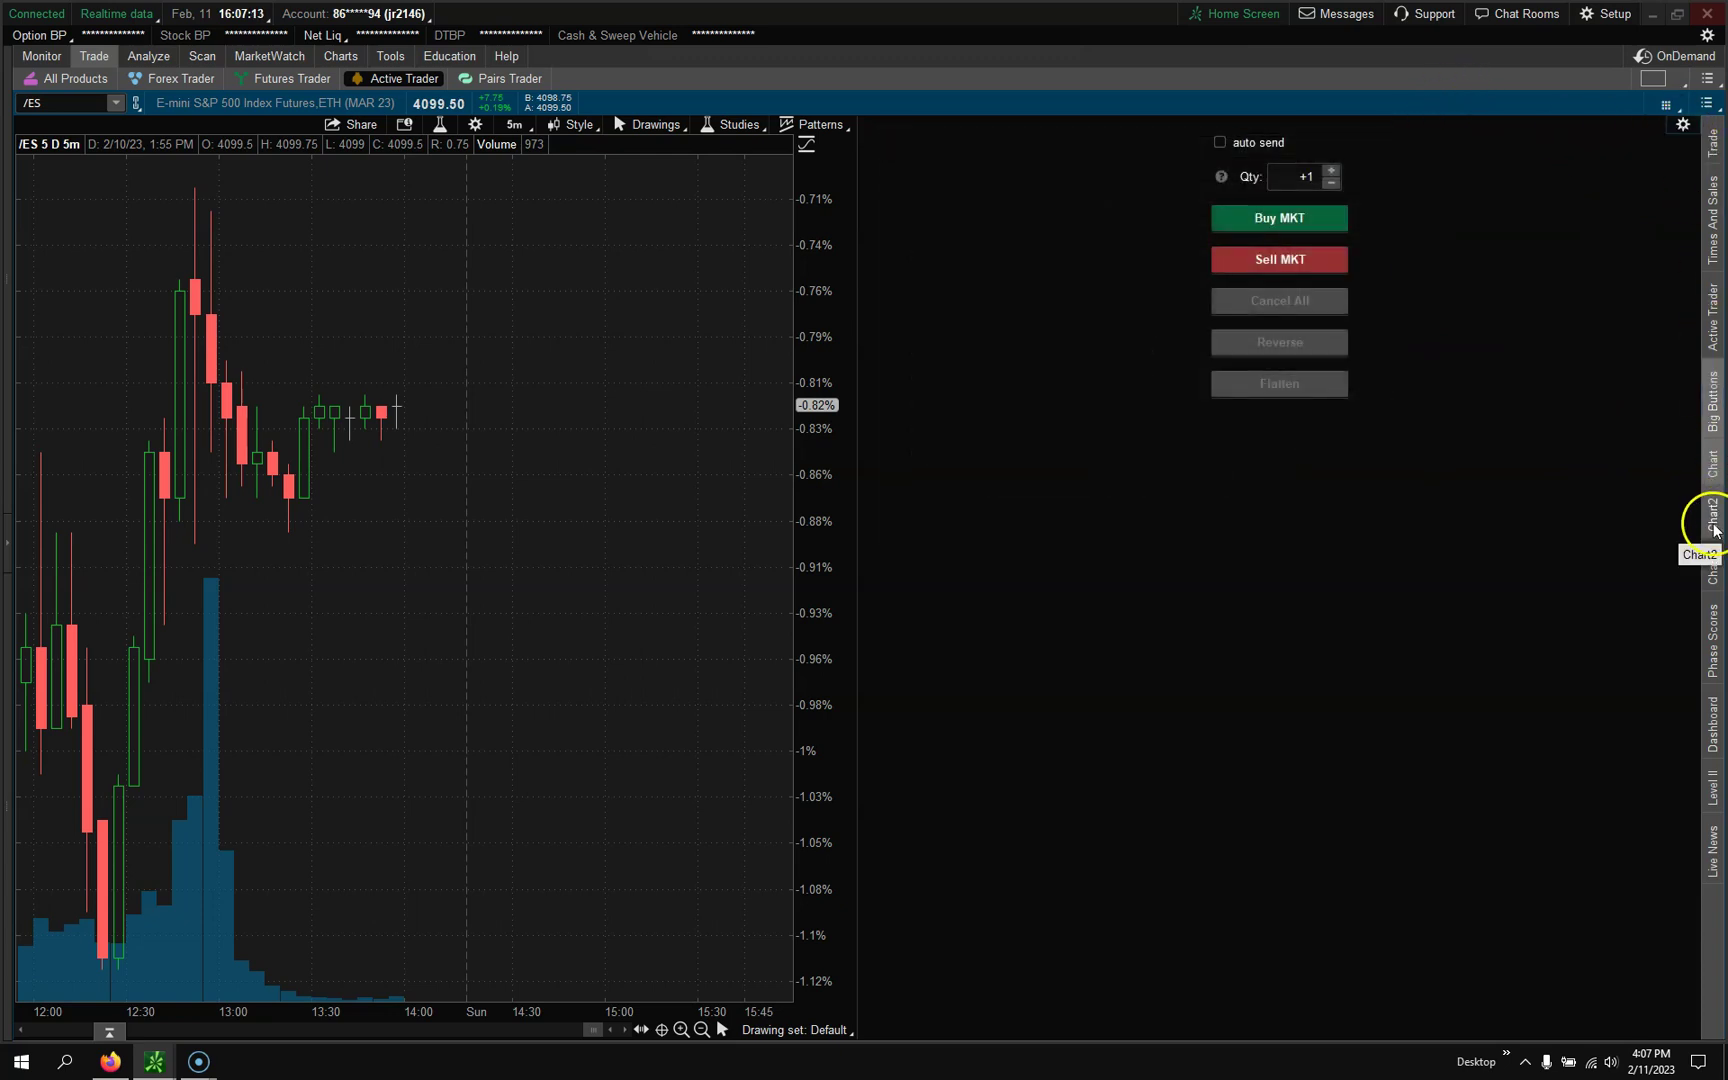
- Close the Big Buttons panel and try, then remove, an /ES YTD daily chart below
{"action": "left_click", "coordinate": [1712, 463]}
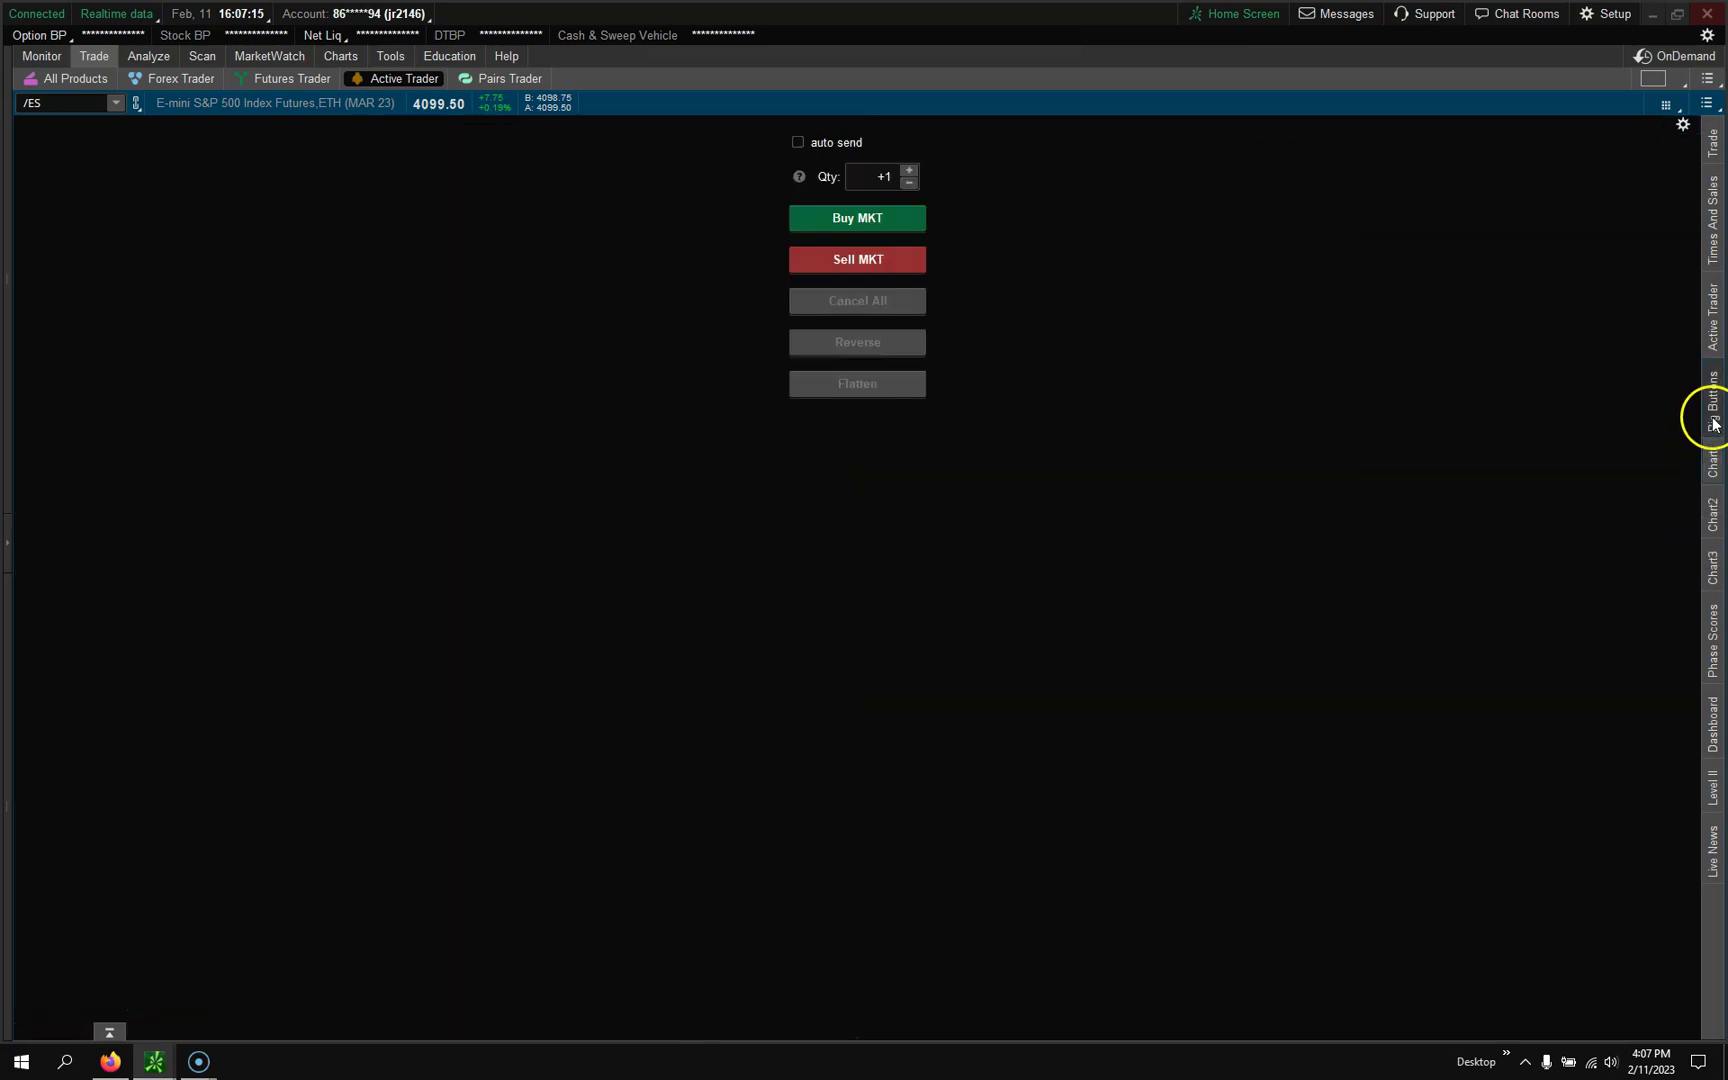
{"action": "left_click", "coordinate": [1711, 416]}
{"action": "left_click", "coordinate": [1712, 463]}
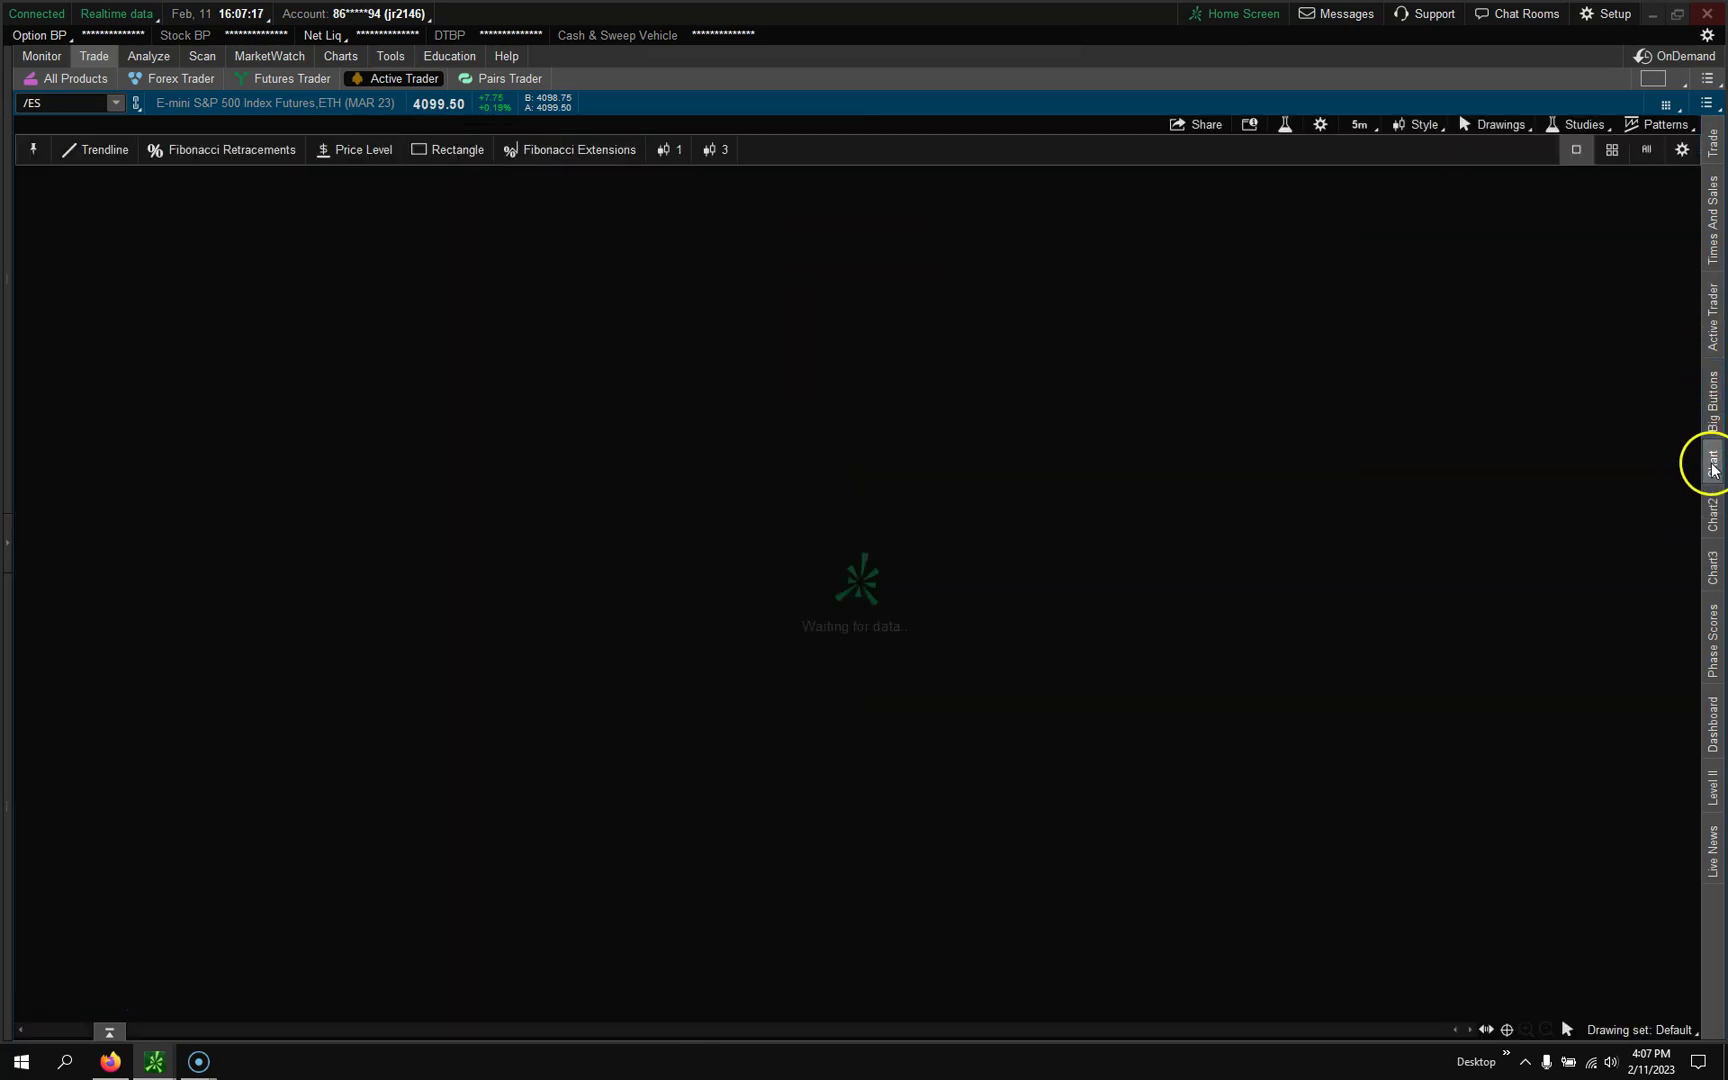
{"action": "left_click", "coordinate": [1712, 567]}
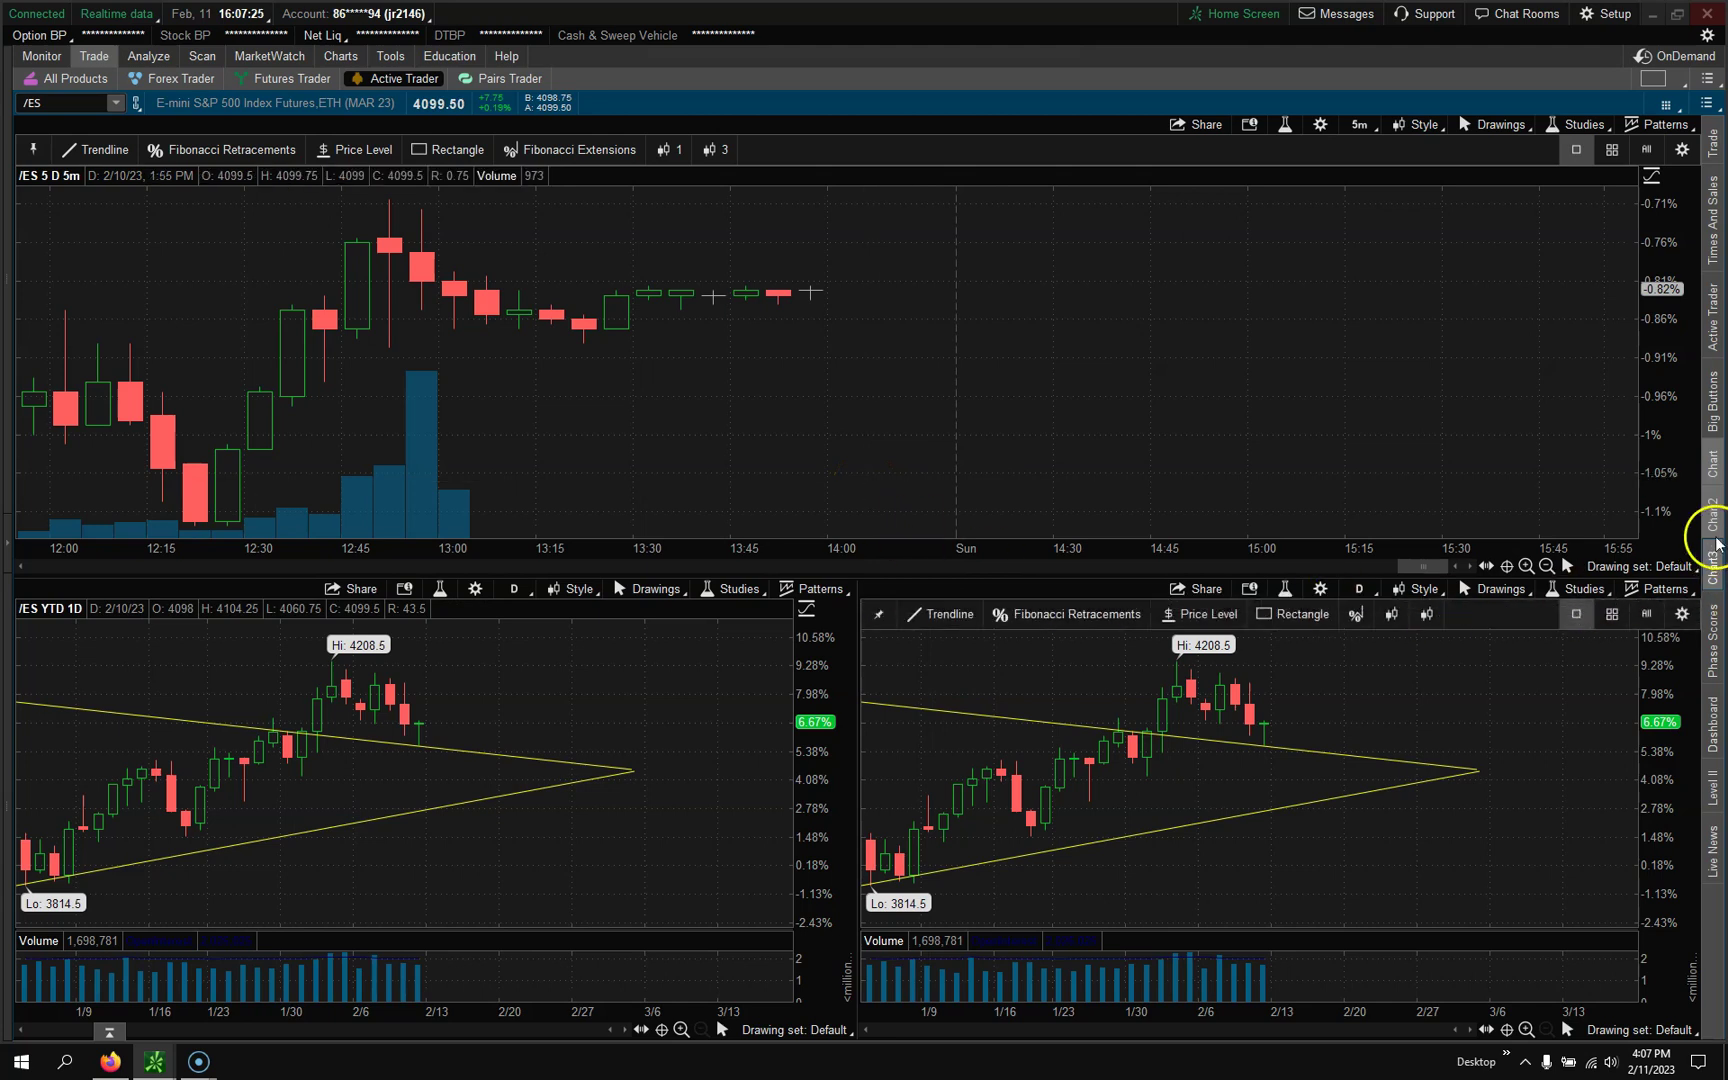
{"action": "left_click", "coordinate": [1716, 566]}
{"action": "left_click", "coordinate": [1712, 567]}
- Browse Growth Phase 1 and 2 scores, close Phase Scores, and show the sell/buy Dashboard
{"action": "left_click", "coordinate": [1712, 642]}
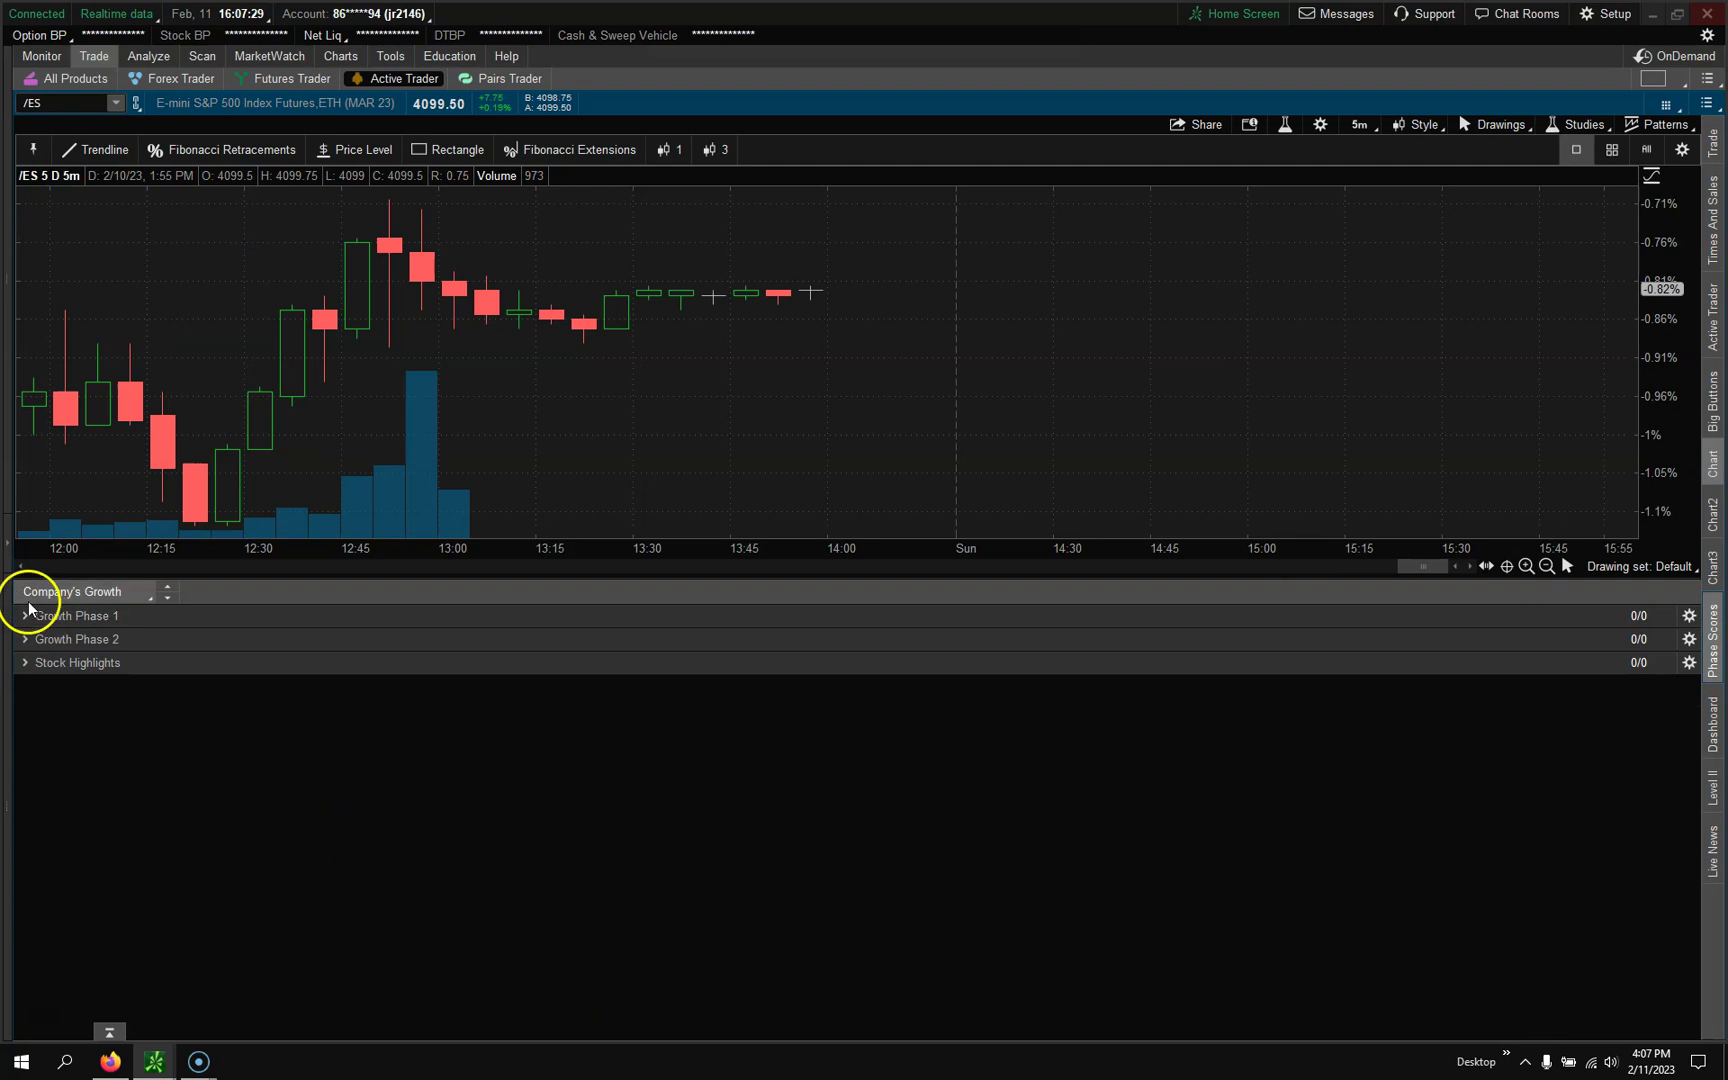
{"action": "left_click", "coordinate": [26, 616]}
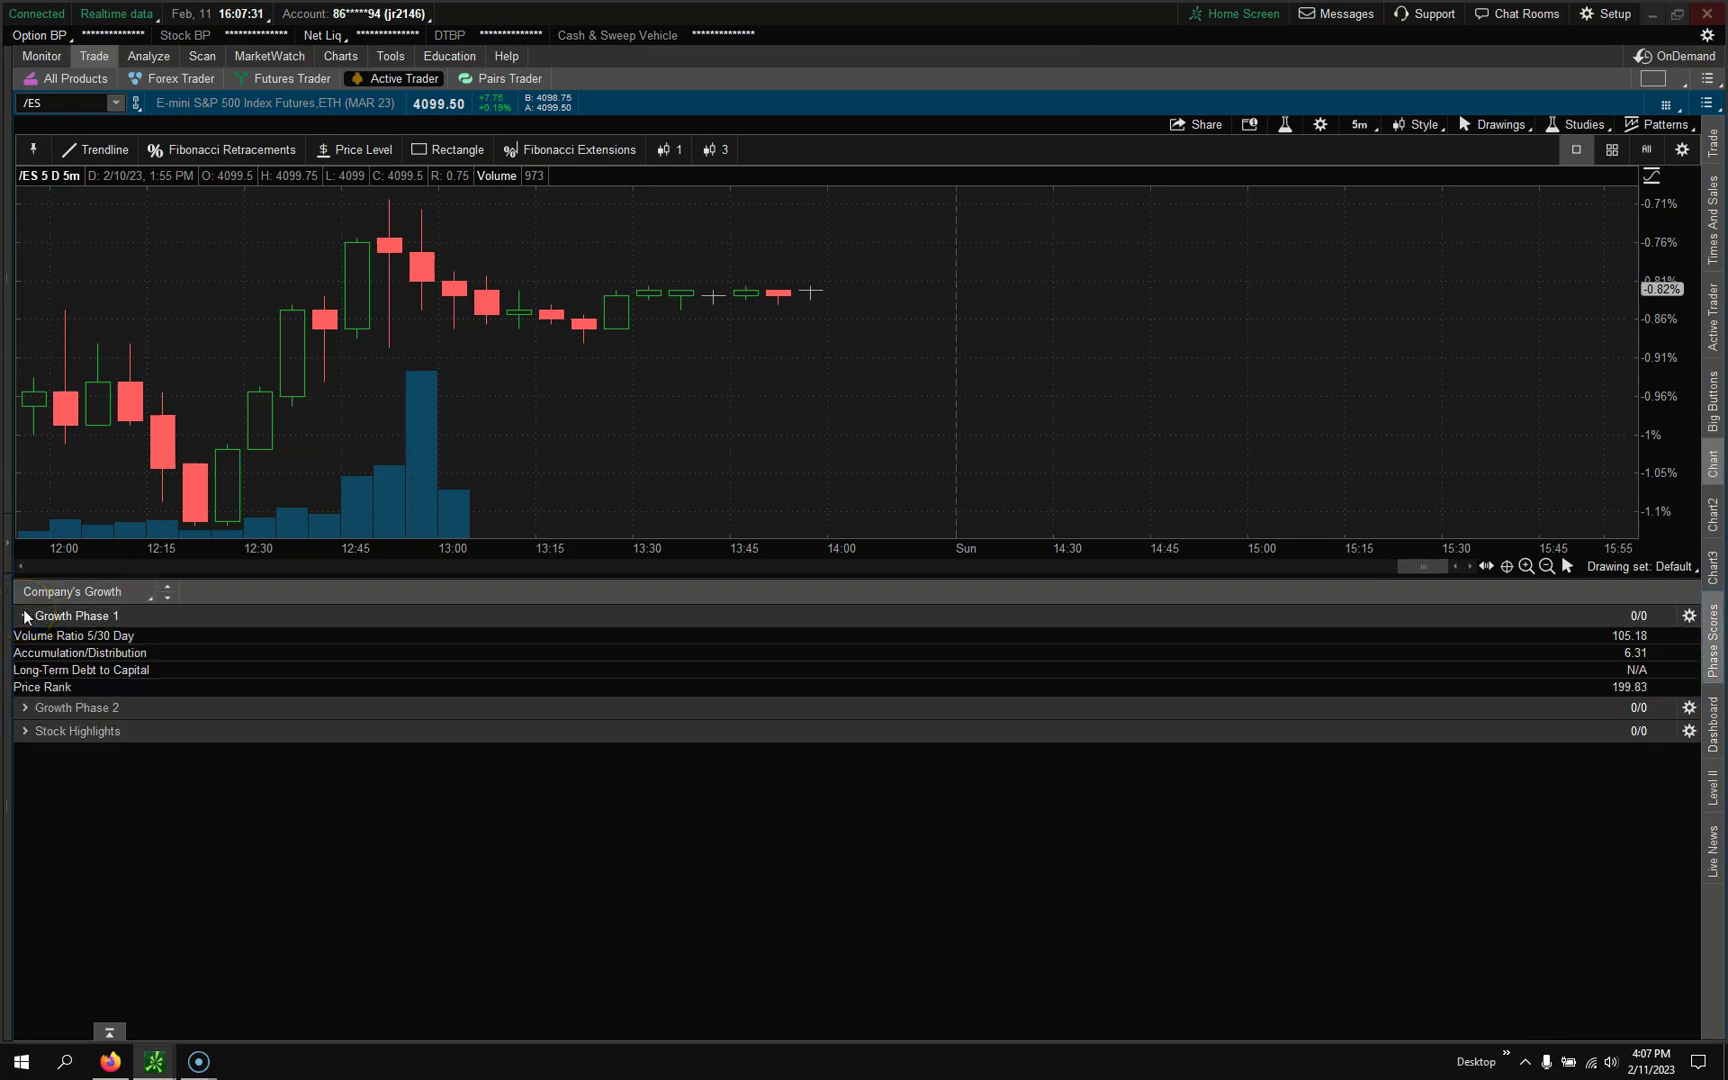
{"action": "left_click", "coordinate": [26, 708]}
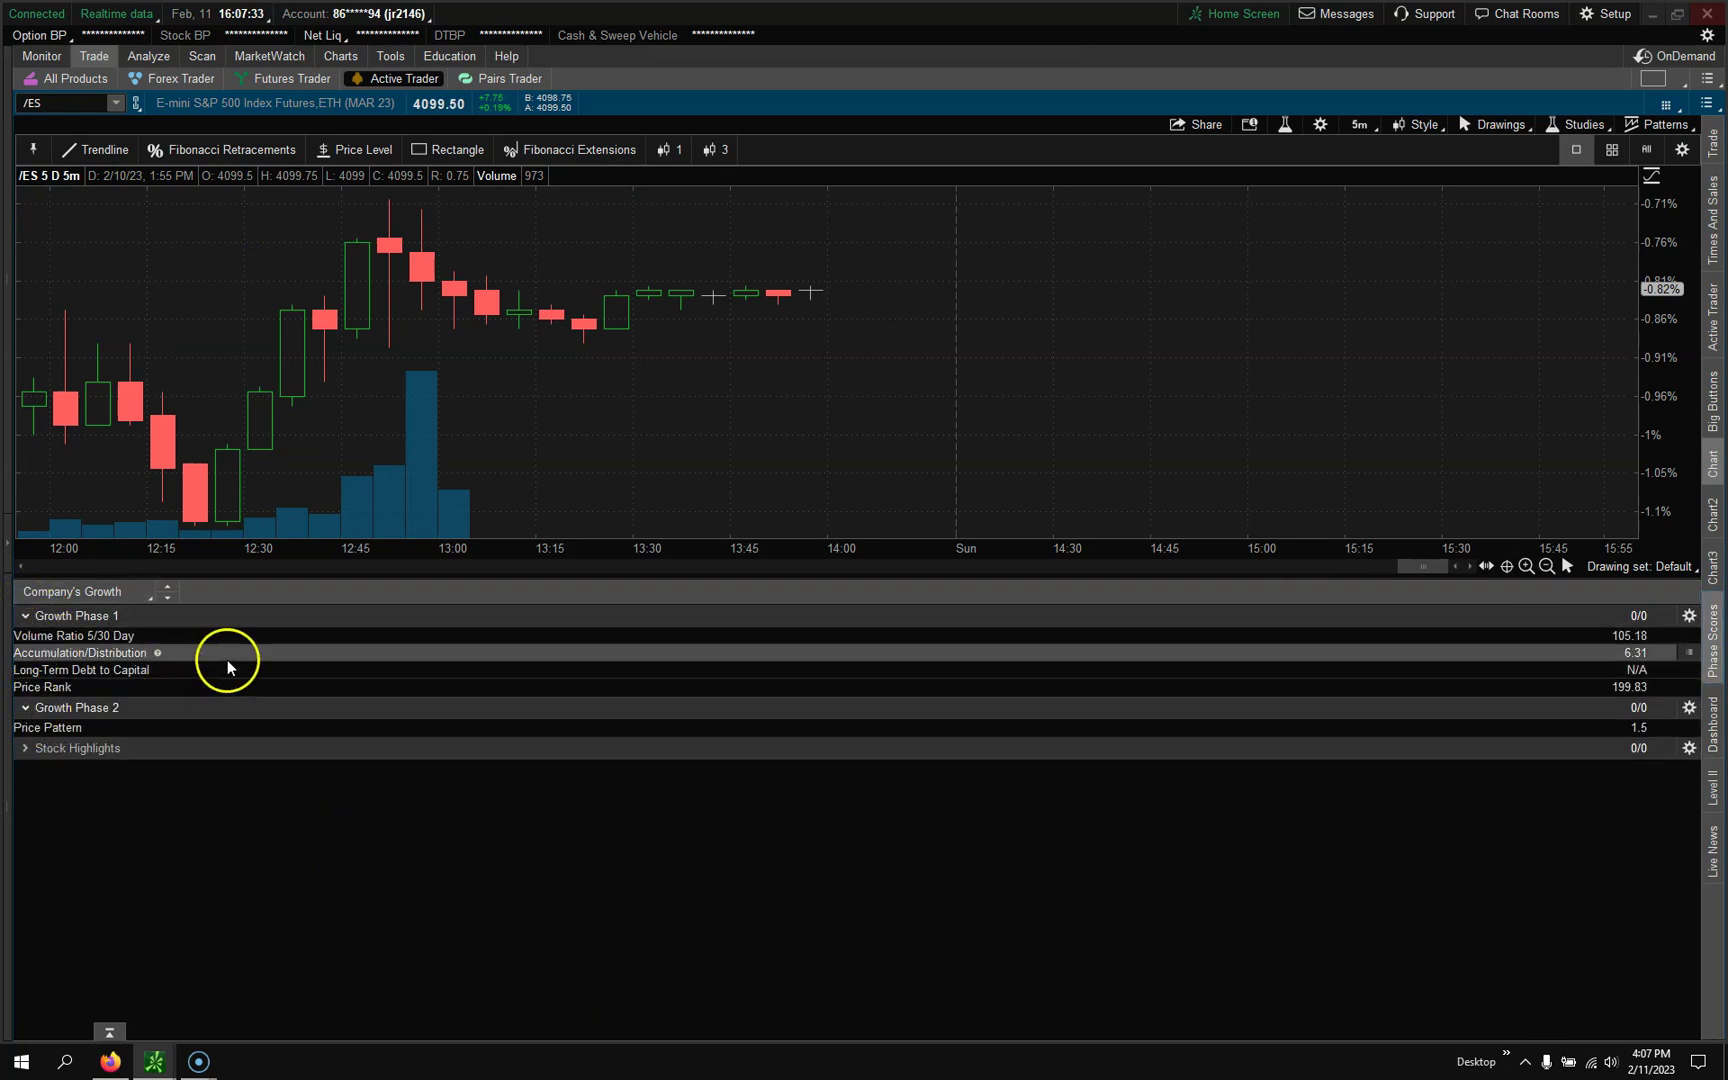
{"action": "left_click", "coordinate": [26, 616]}
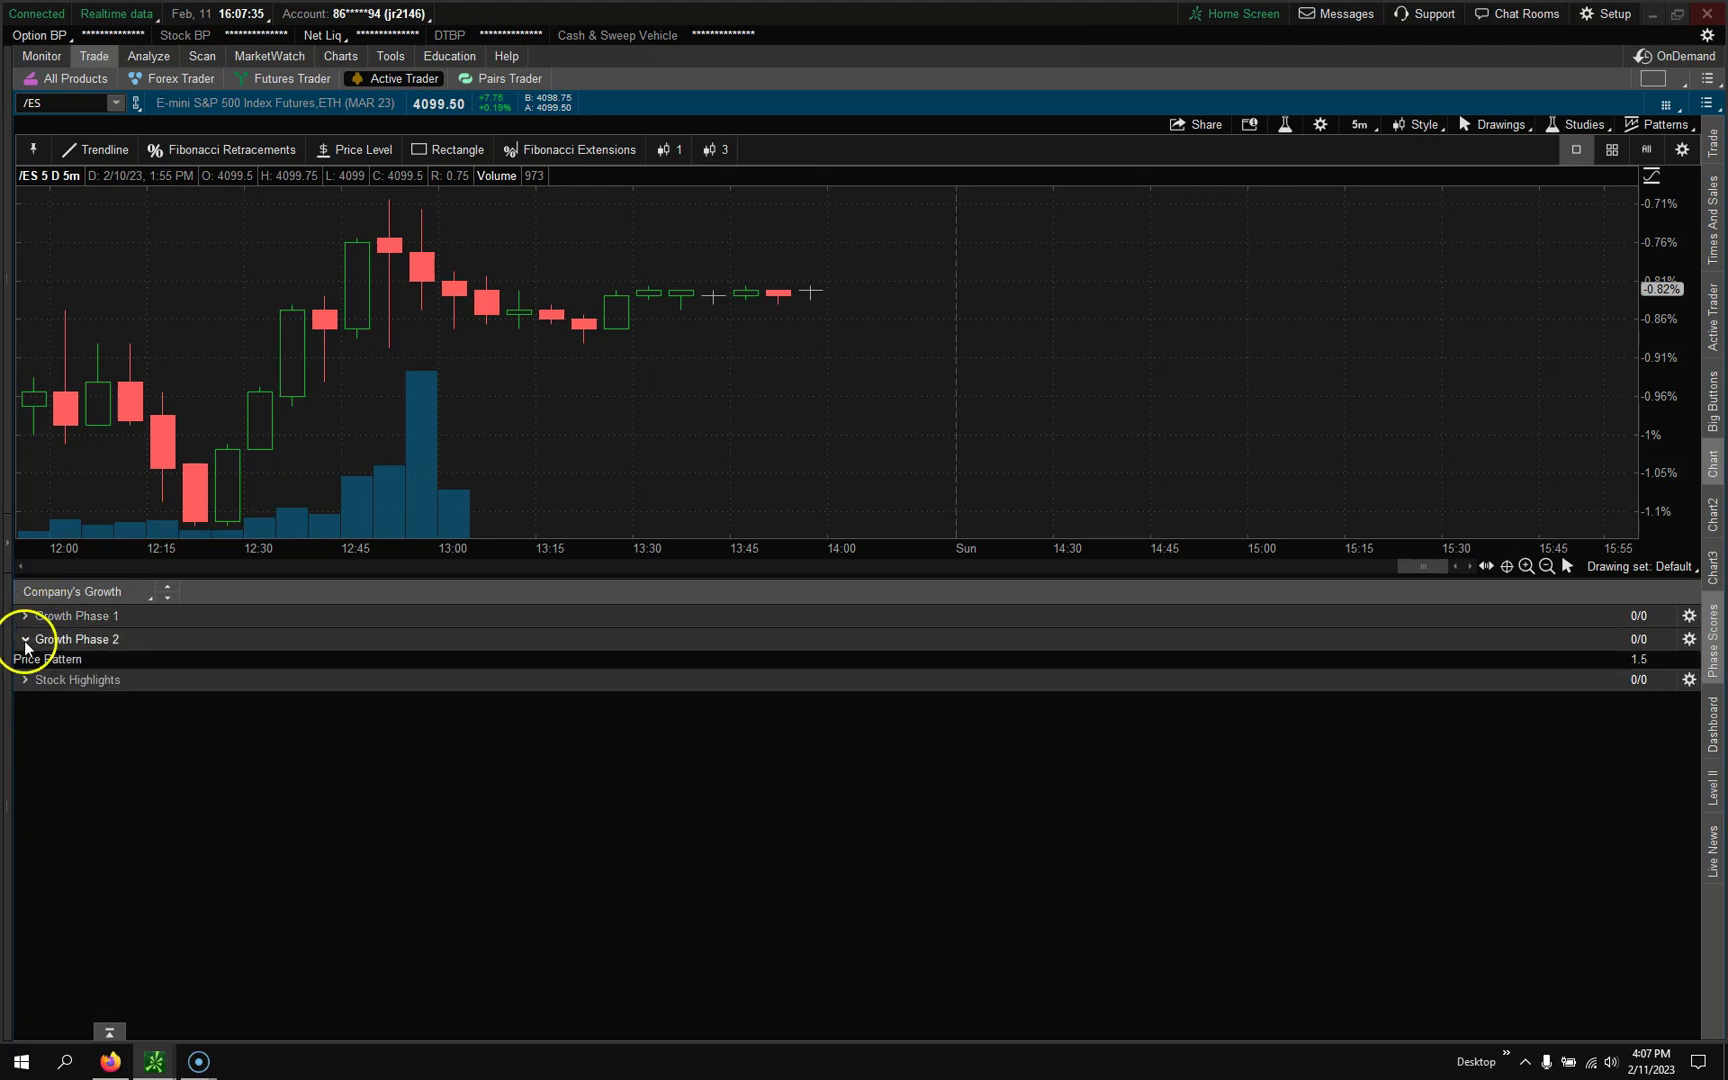
{"action": "left_click", "coordinate": [1712, 640]}
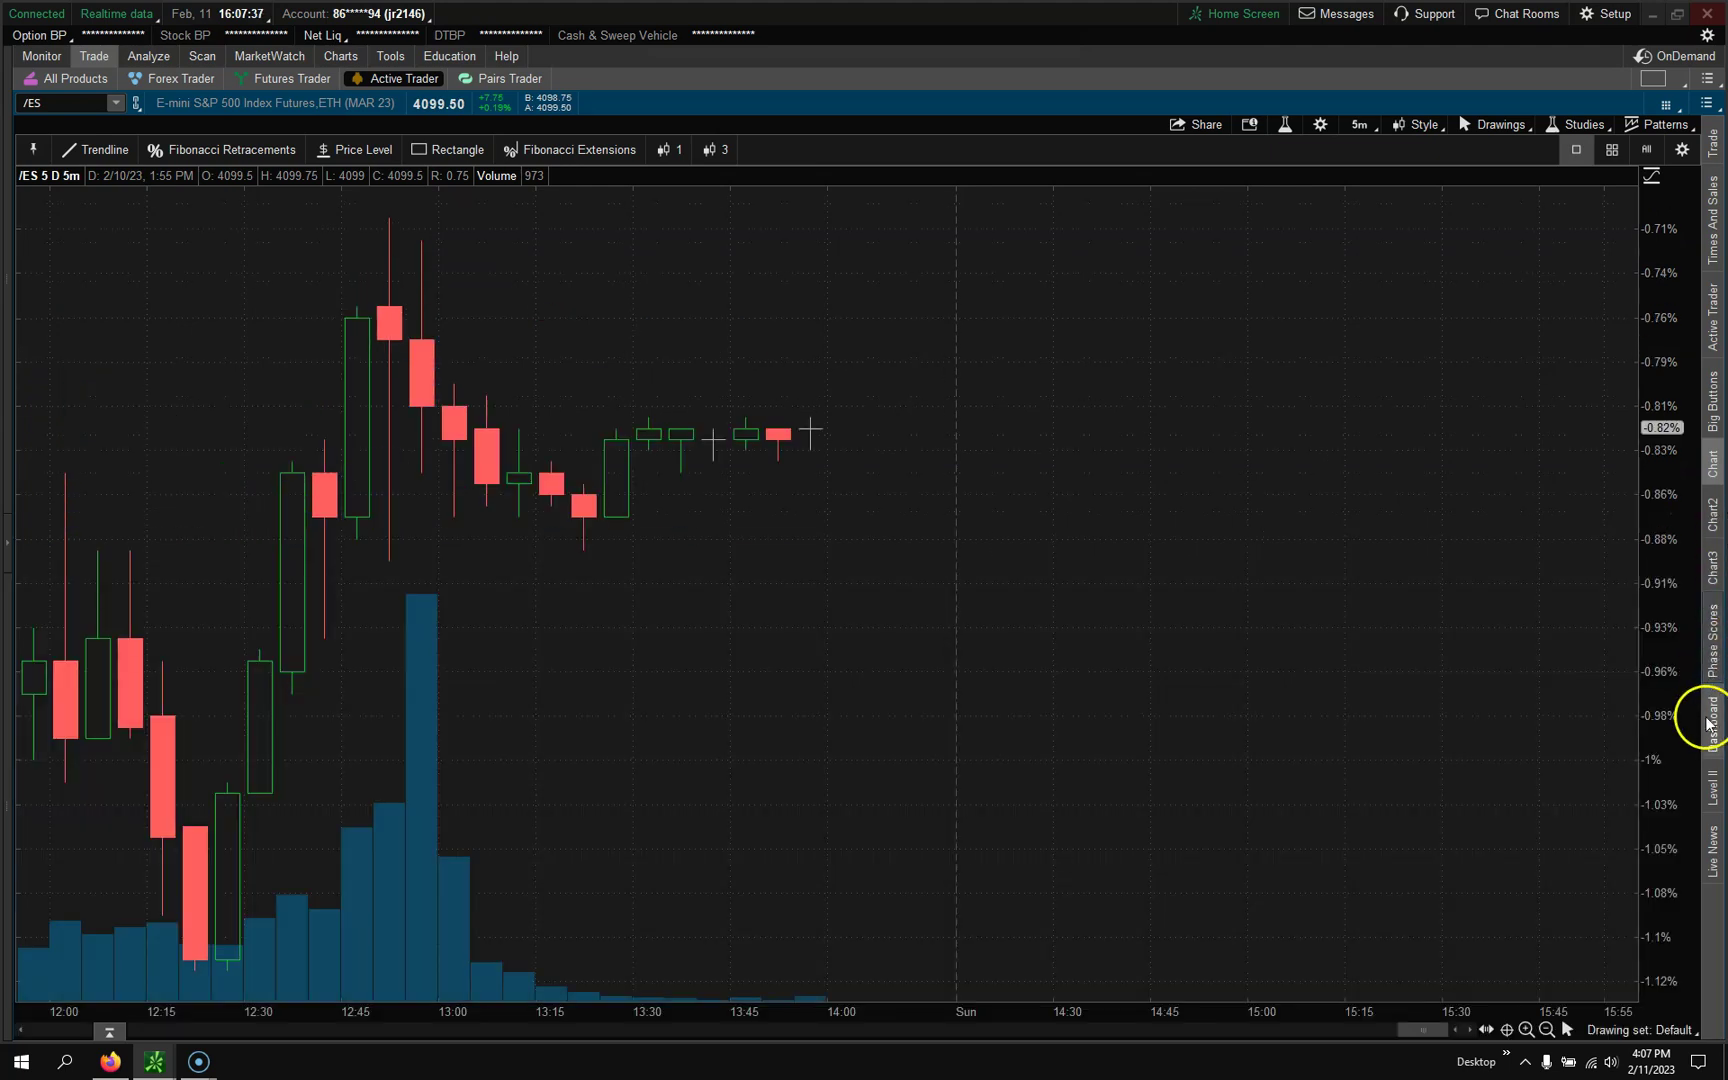
{"action": "left_click", "coordinate": [1710, 720]}
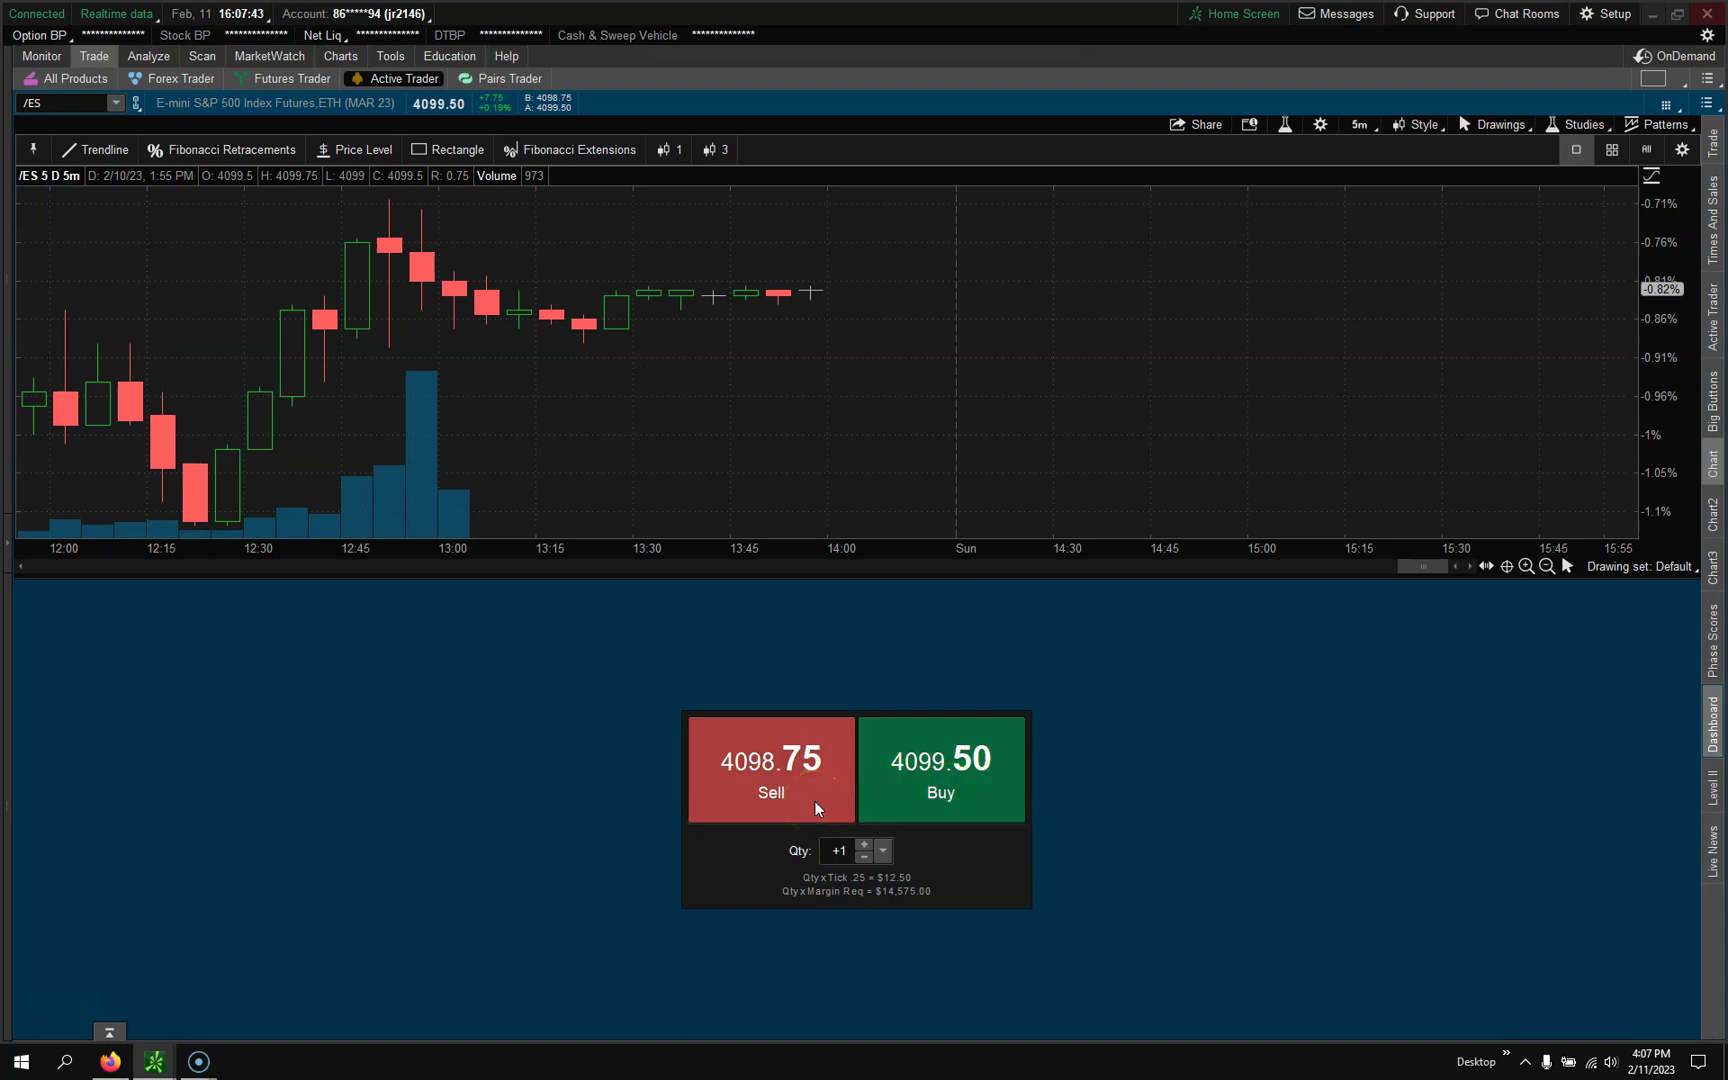
- Replace the dashboard with live news headlines and the /ES Level II book below the chart
{"action": "left_click", "coordinate": [1712, 733]}
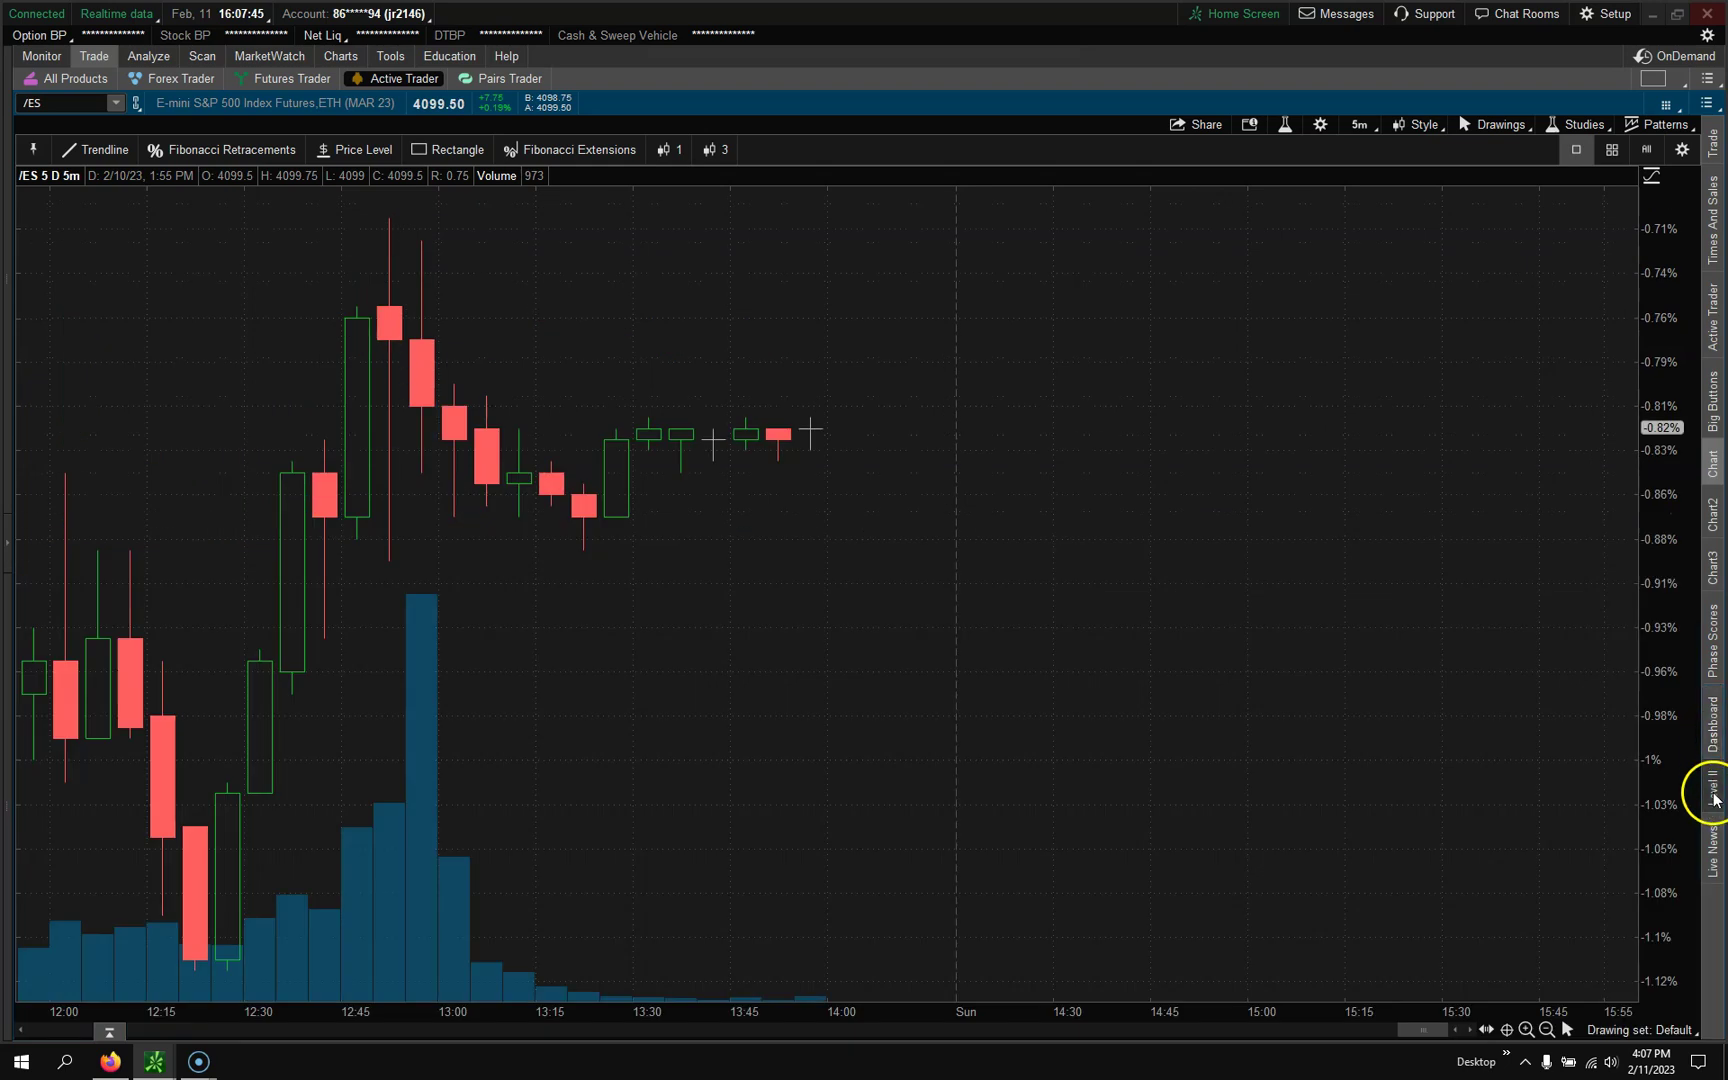
{"action": "left_click", "coordinate": [1713, 795]}
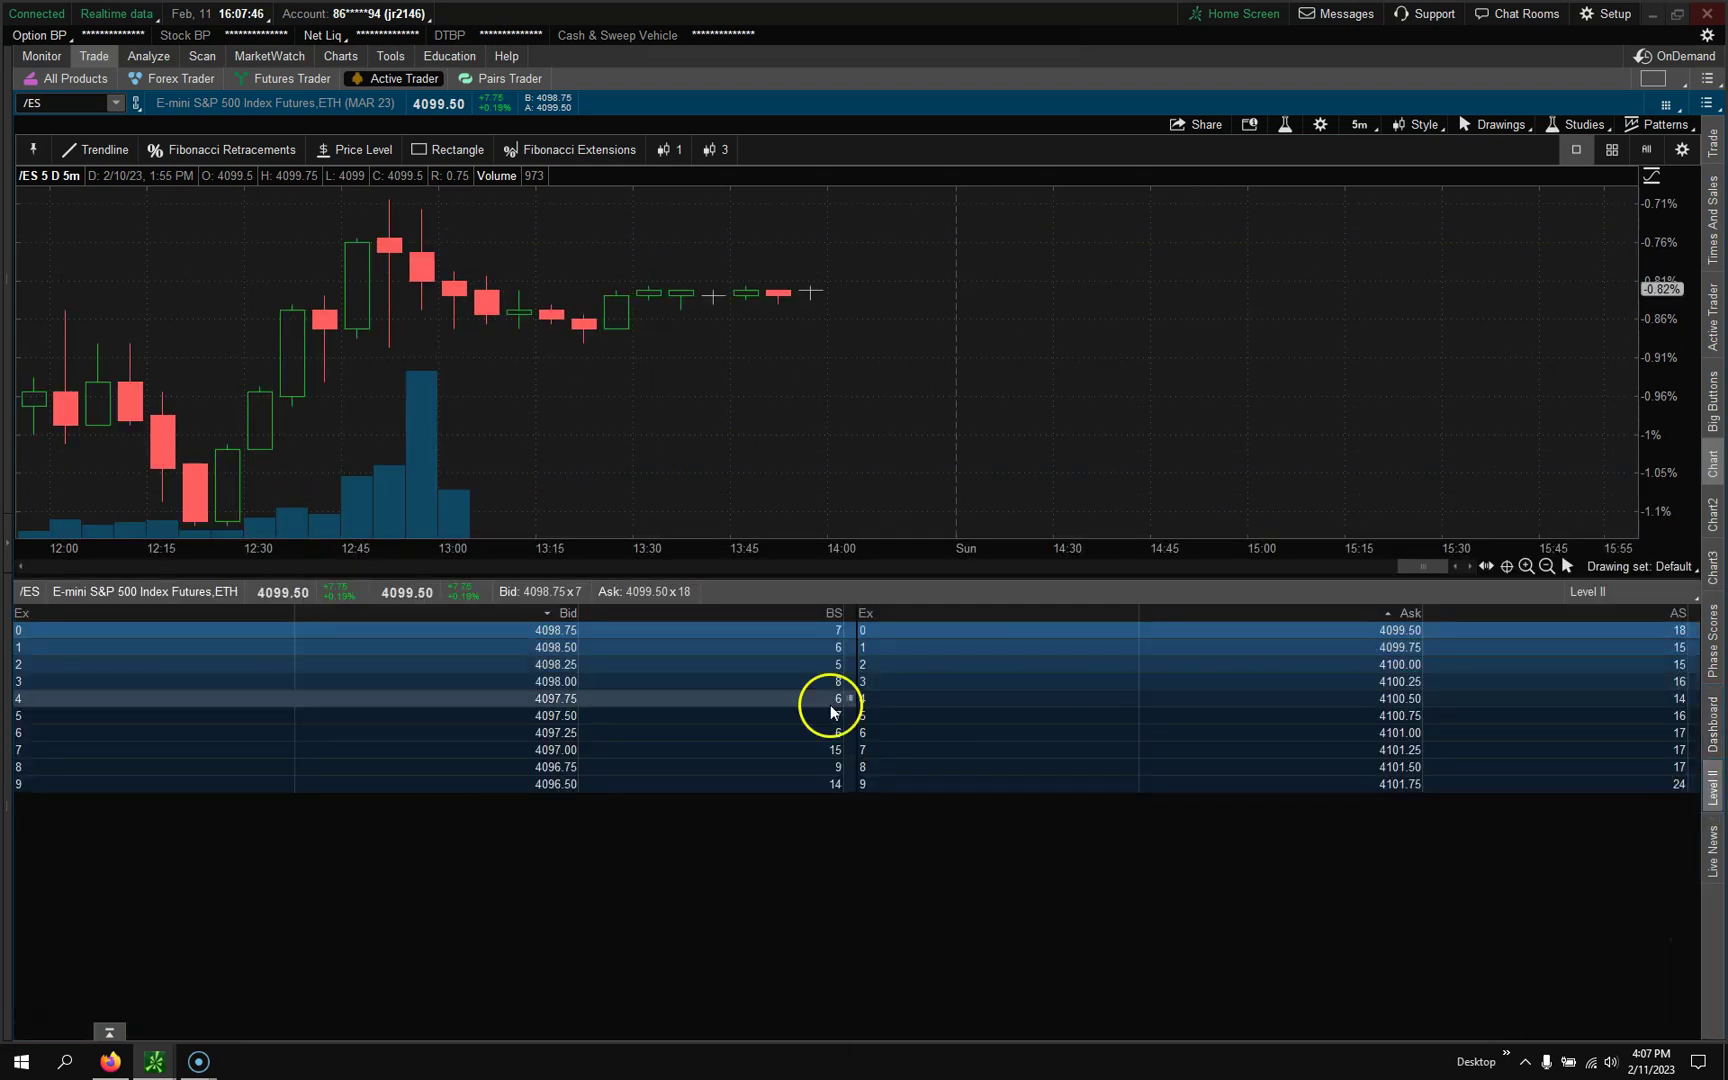
{"action": "left_click", "coordinate": [1714, 800]}
{"action": "left_click", "coordinate": [1708, 840]}
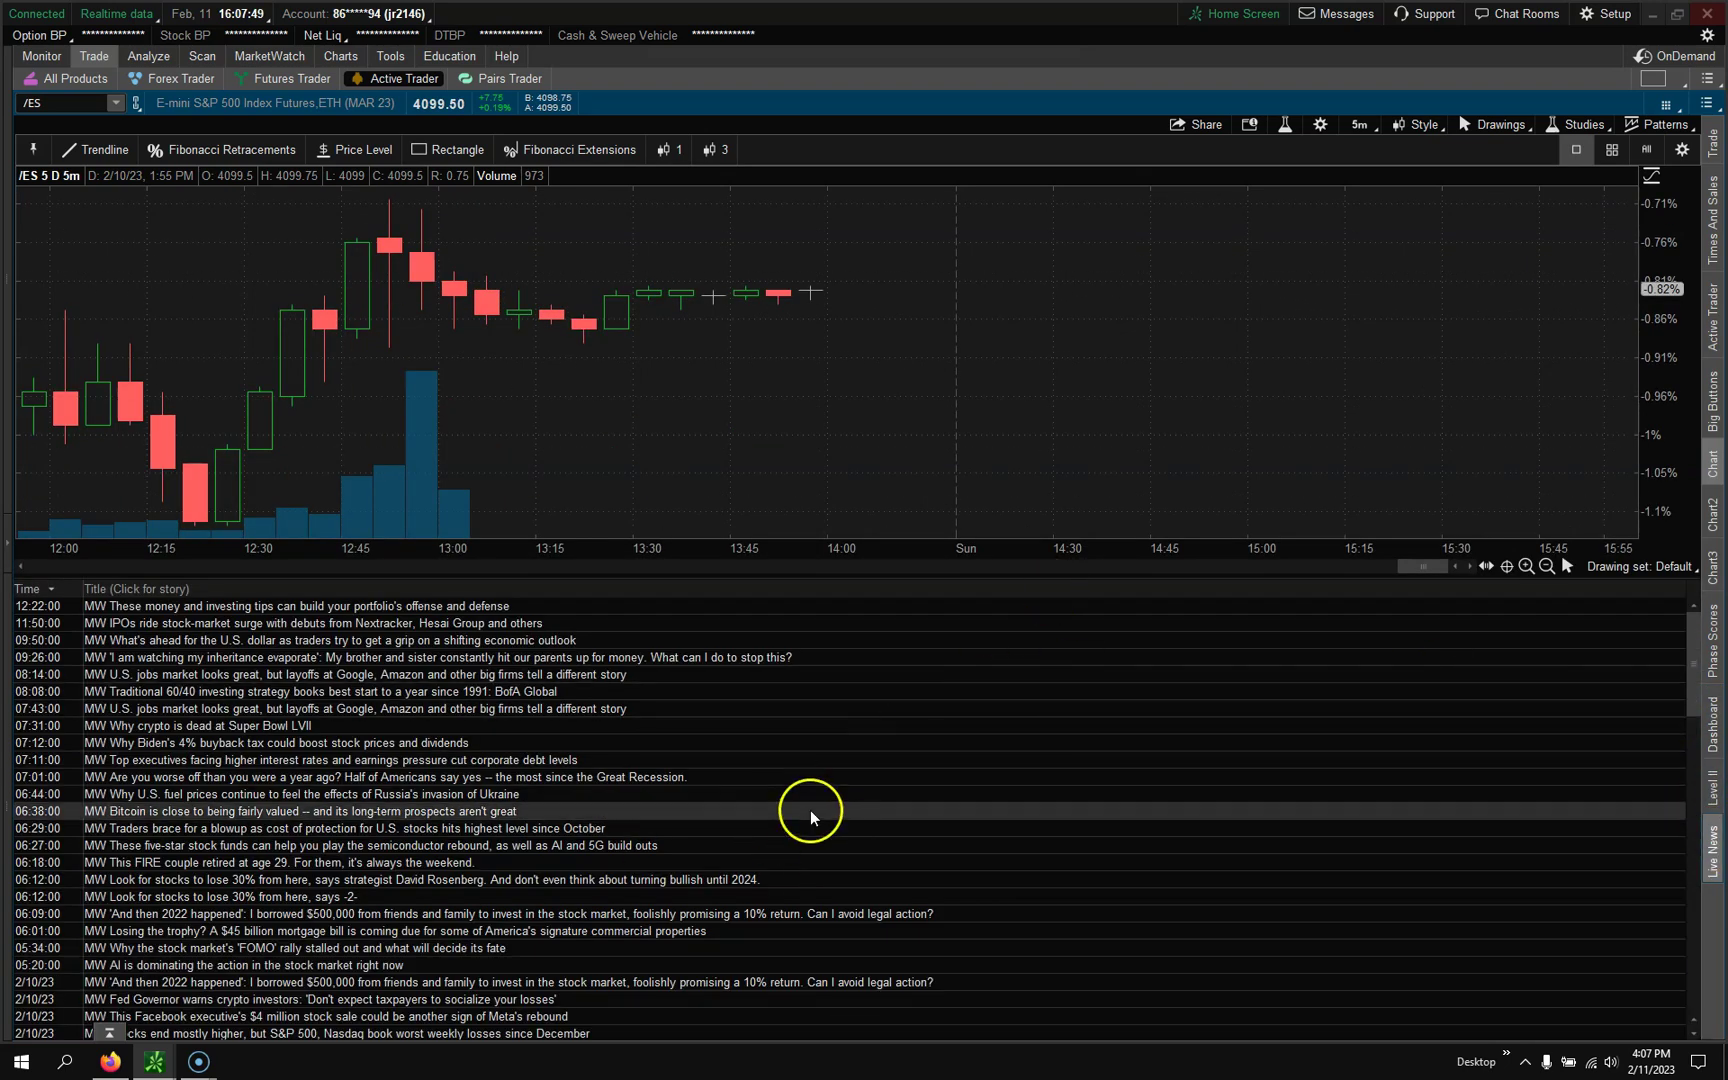
{"action": "left_click", "coordinate": [1712, 798]}
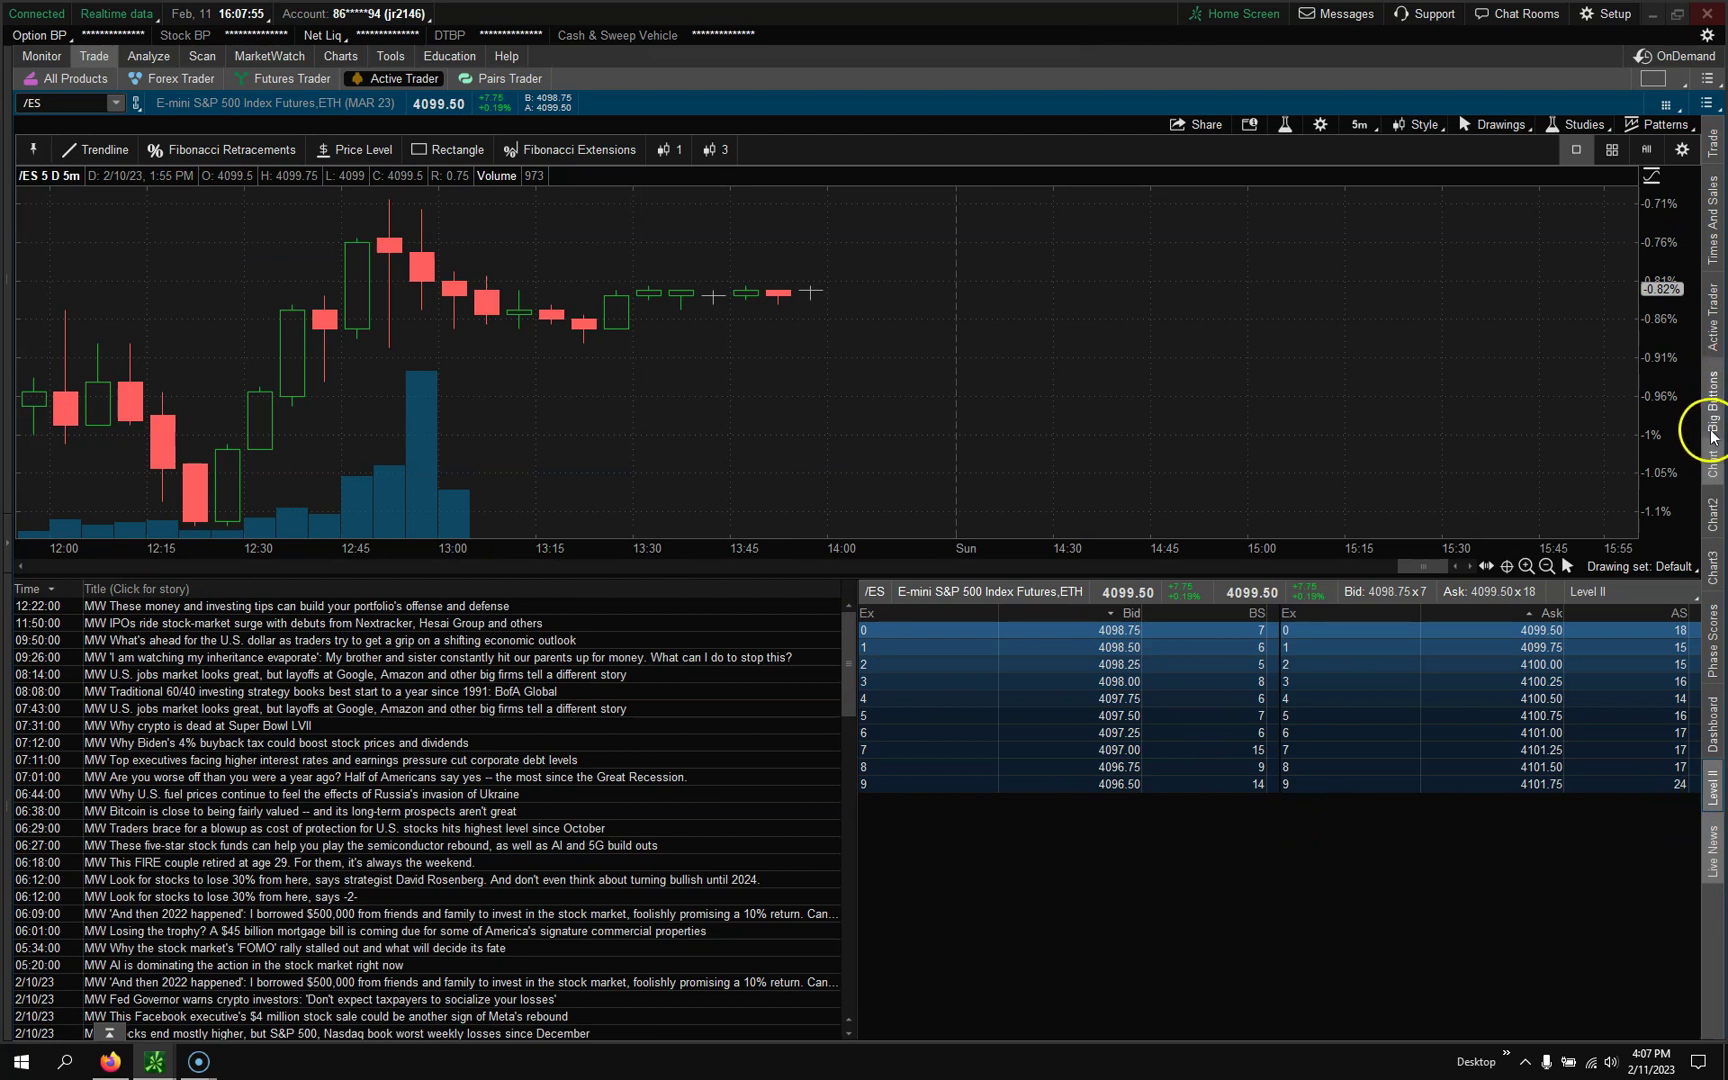
- Add two /ES daily charts, keep news and Level II, and add the sell/buy dashboard
{"action": "left_click", "coordinate": [1712, 568]}
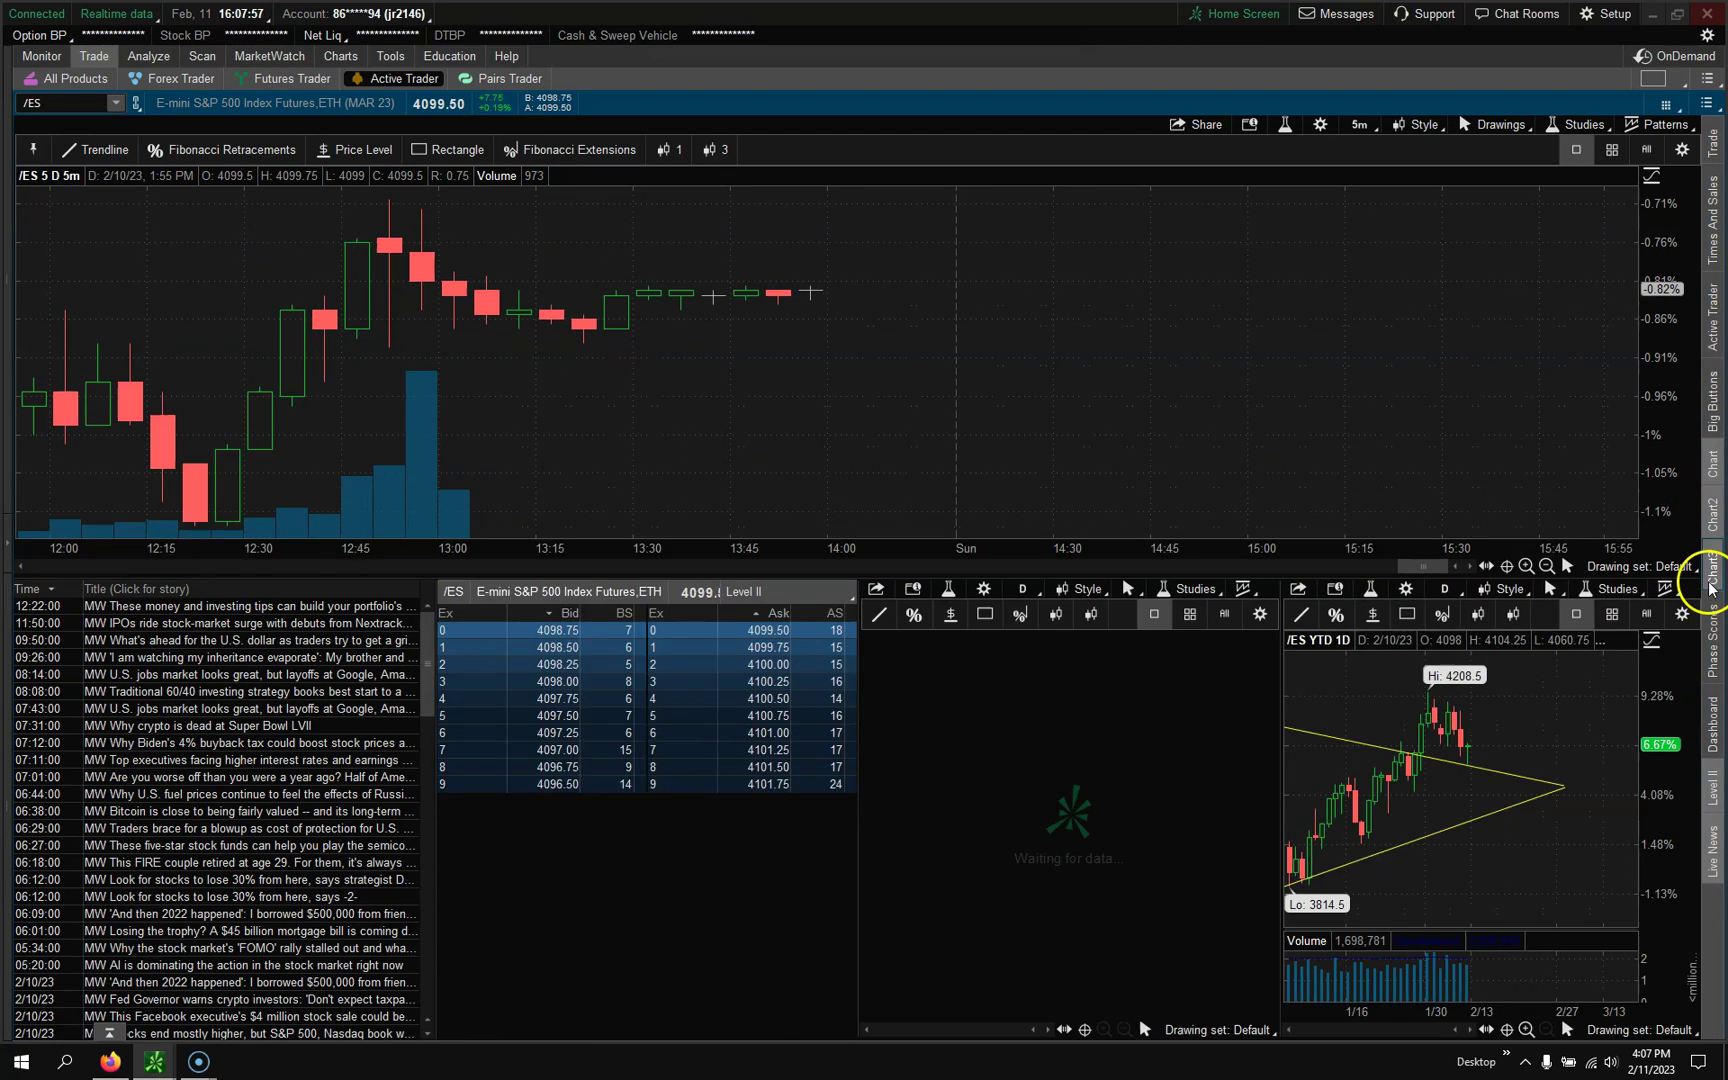
{"action": "left_click", "coordinate": [1712, 793]}
{"action": "left_click", "coordinate": [1709, 815]}
{"action": "left_click", "coordinate": [1709, 791]}
{"action": "left_click", "coordinate": [1710, 822]}
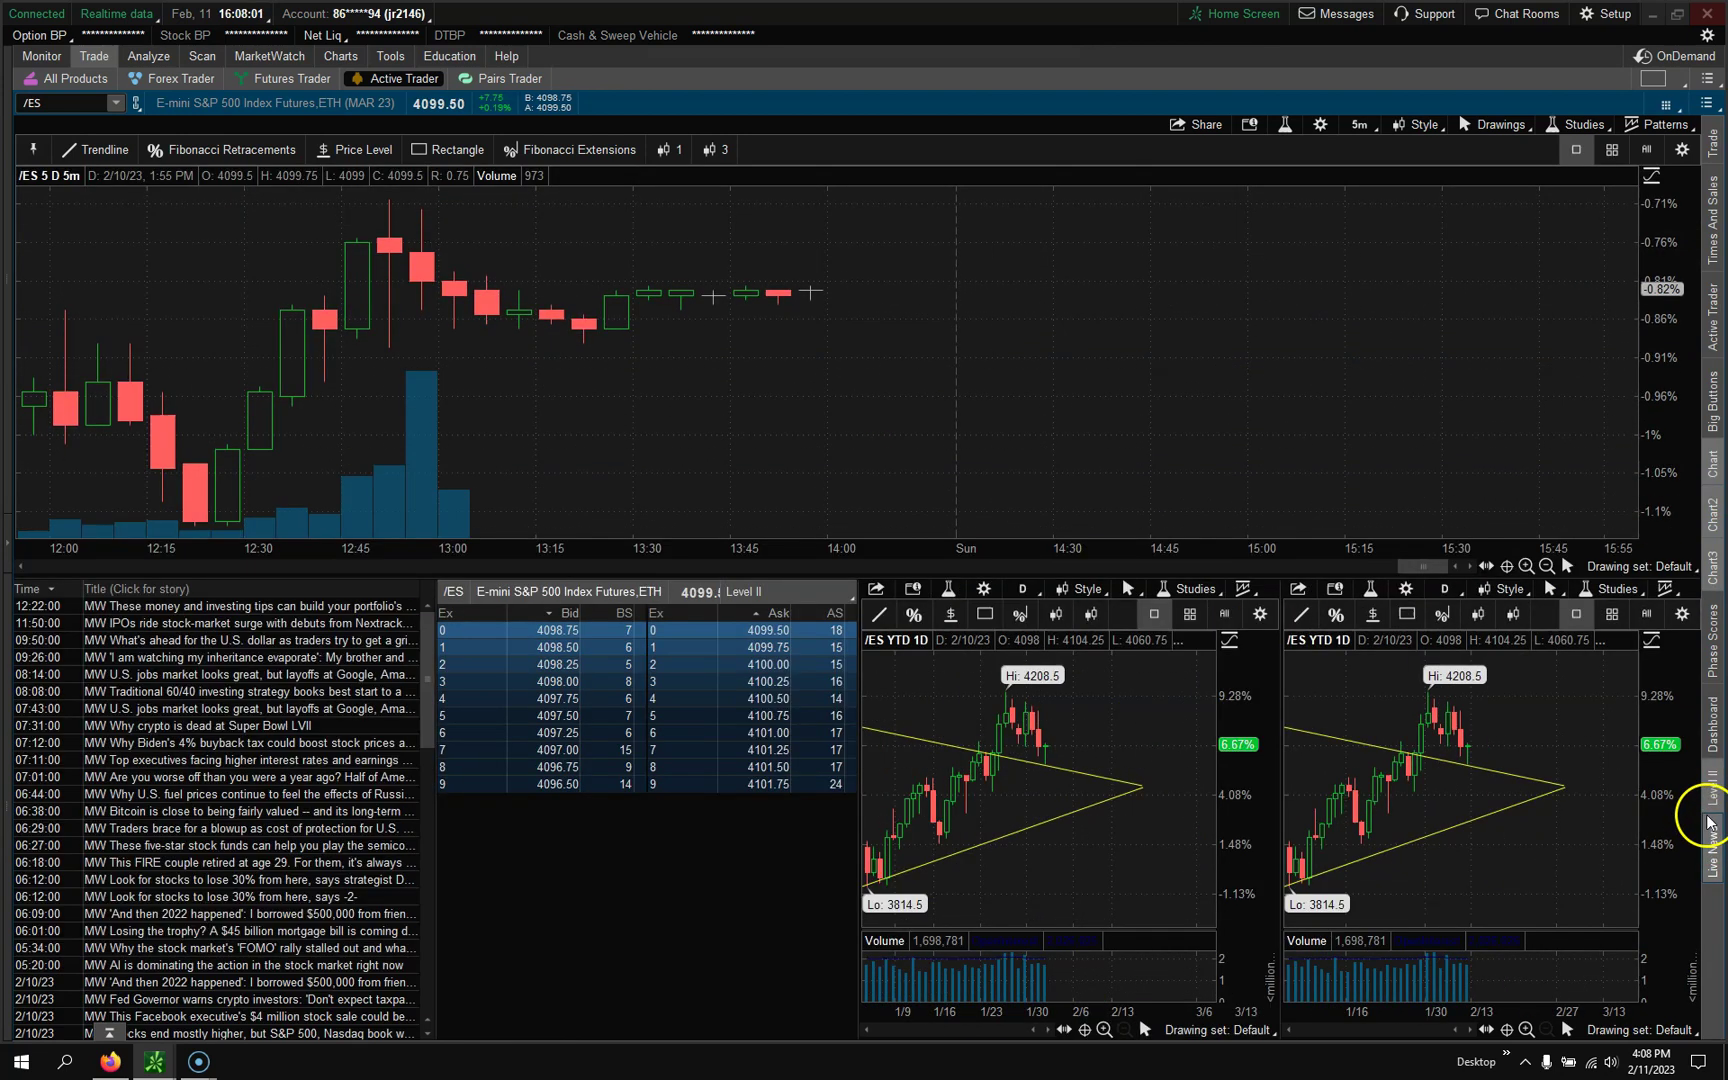
{"action": "left_click", "coordinate": [1712, 790]}
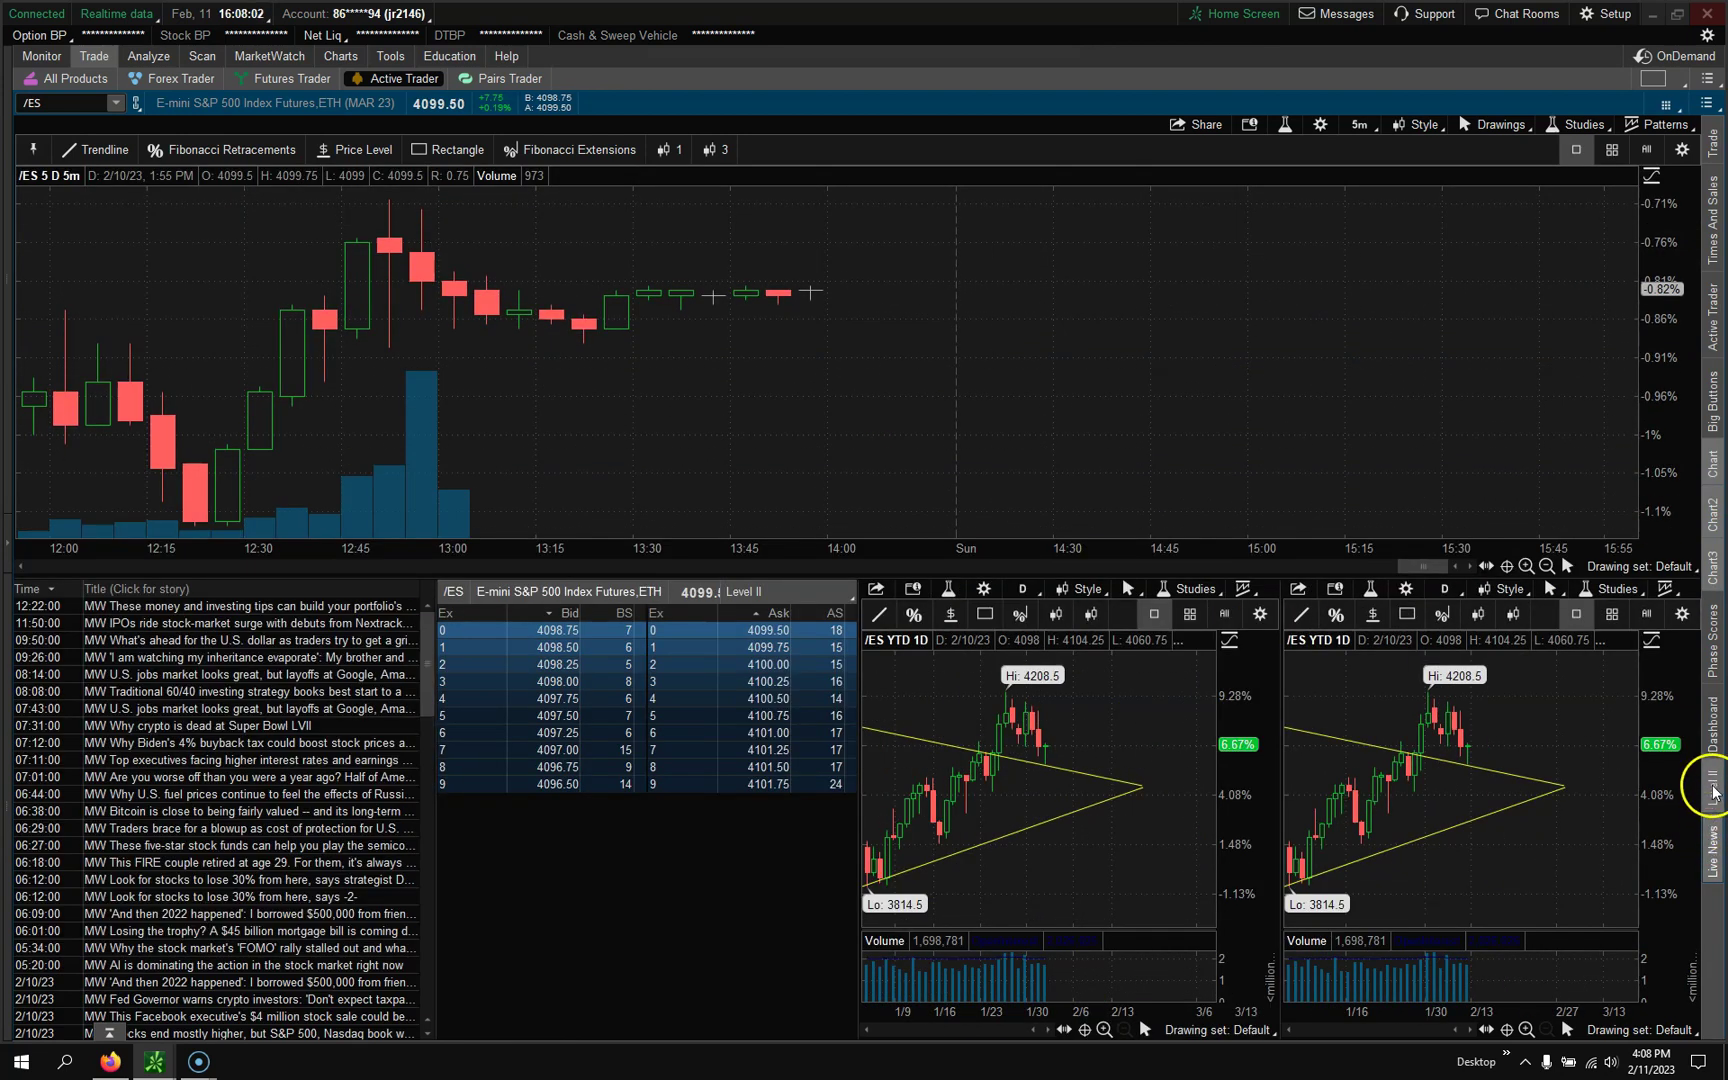
{"action": "left_click", "coordinate": [1712, 720]}
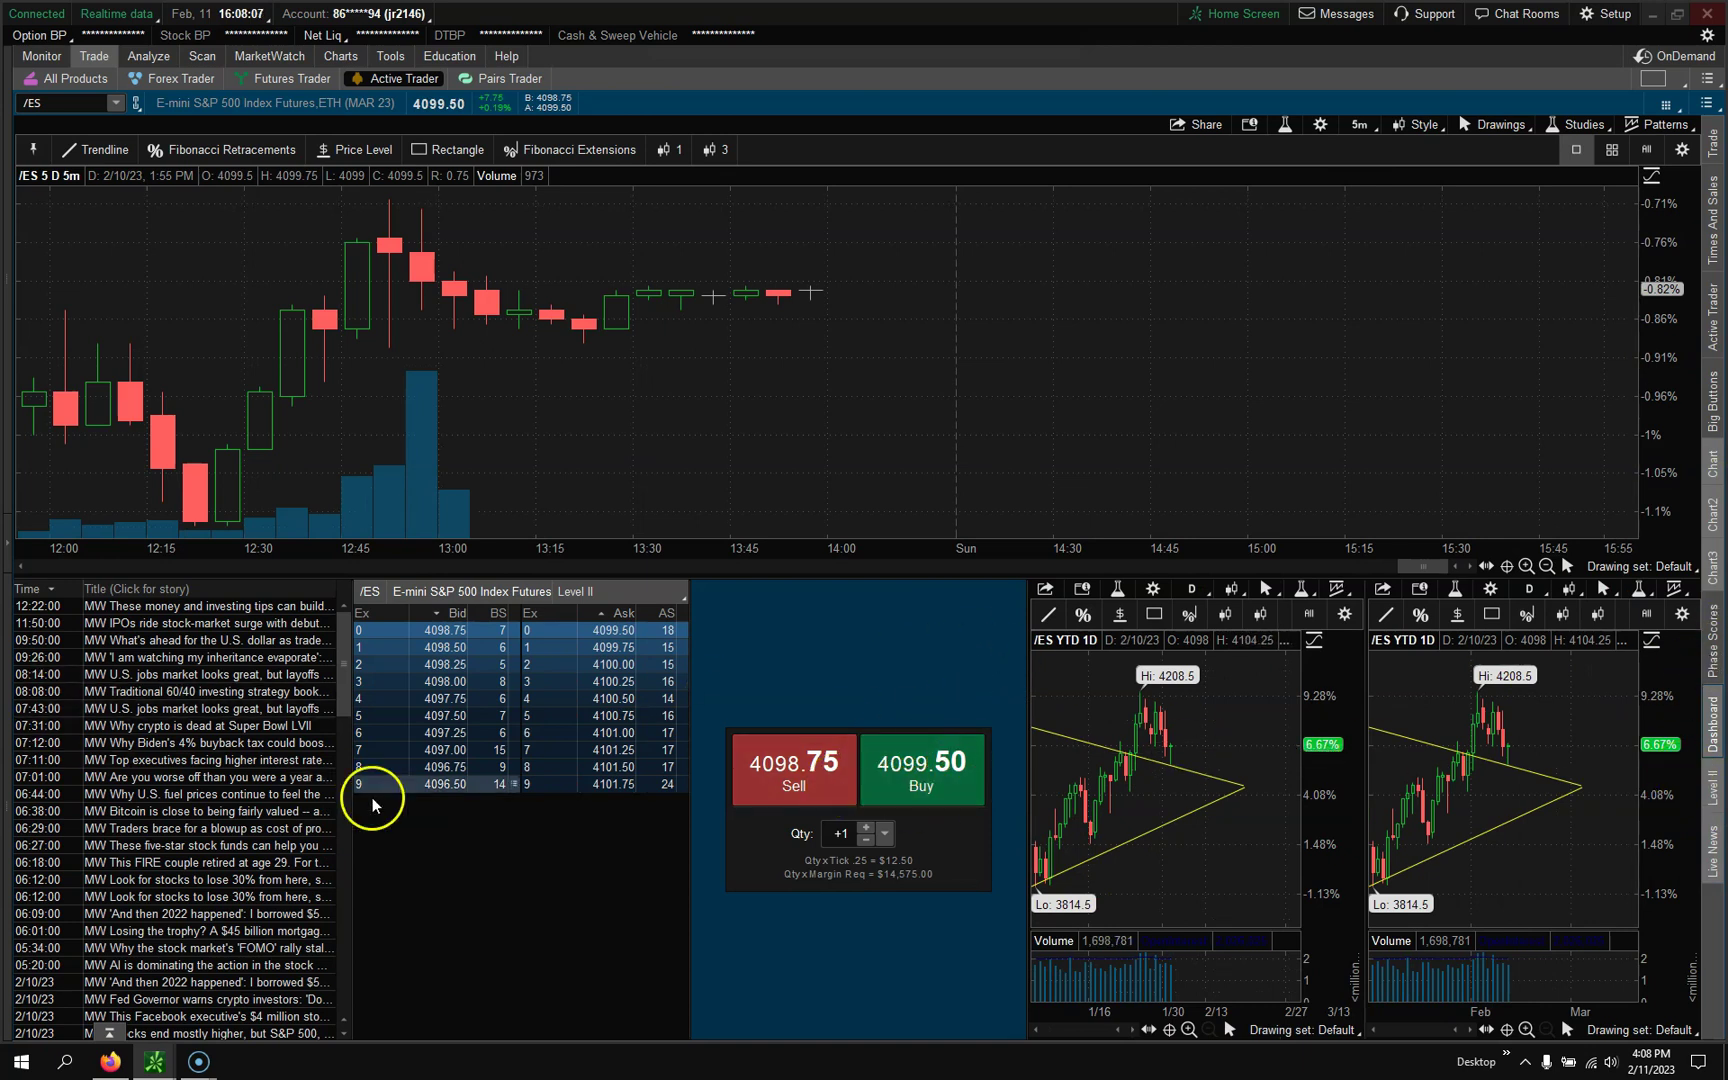
- Load saved style 1 onto the main /ES chart for 2-day 1-minute bars with StochasticFast
{"action": "scroll", "coordinate": [140, 660], "scroll_direction": "down", "scroll_amount": 3}
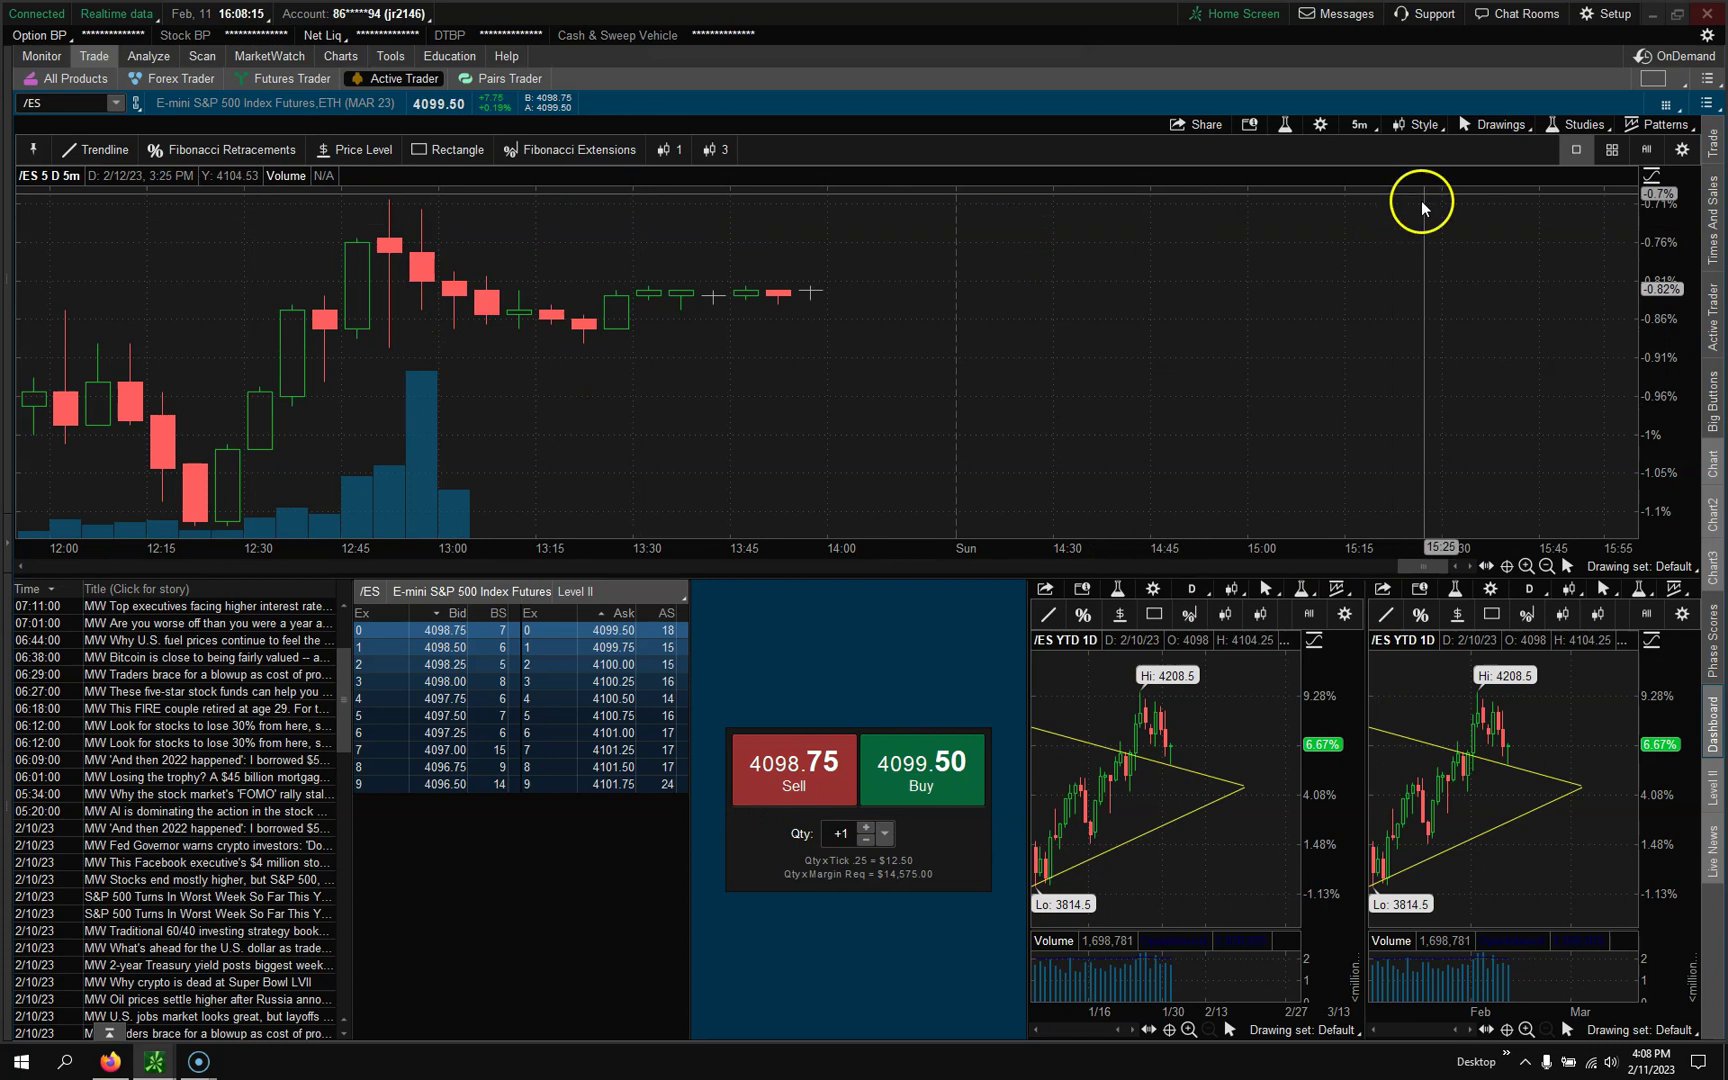
{"action": "left_click", "coordinate": [1410, 124]}
{"action": "mouse_move", "coordinate": [1431, 617]}
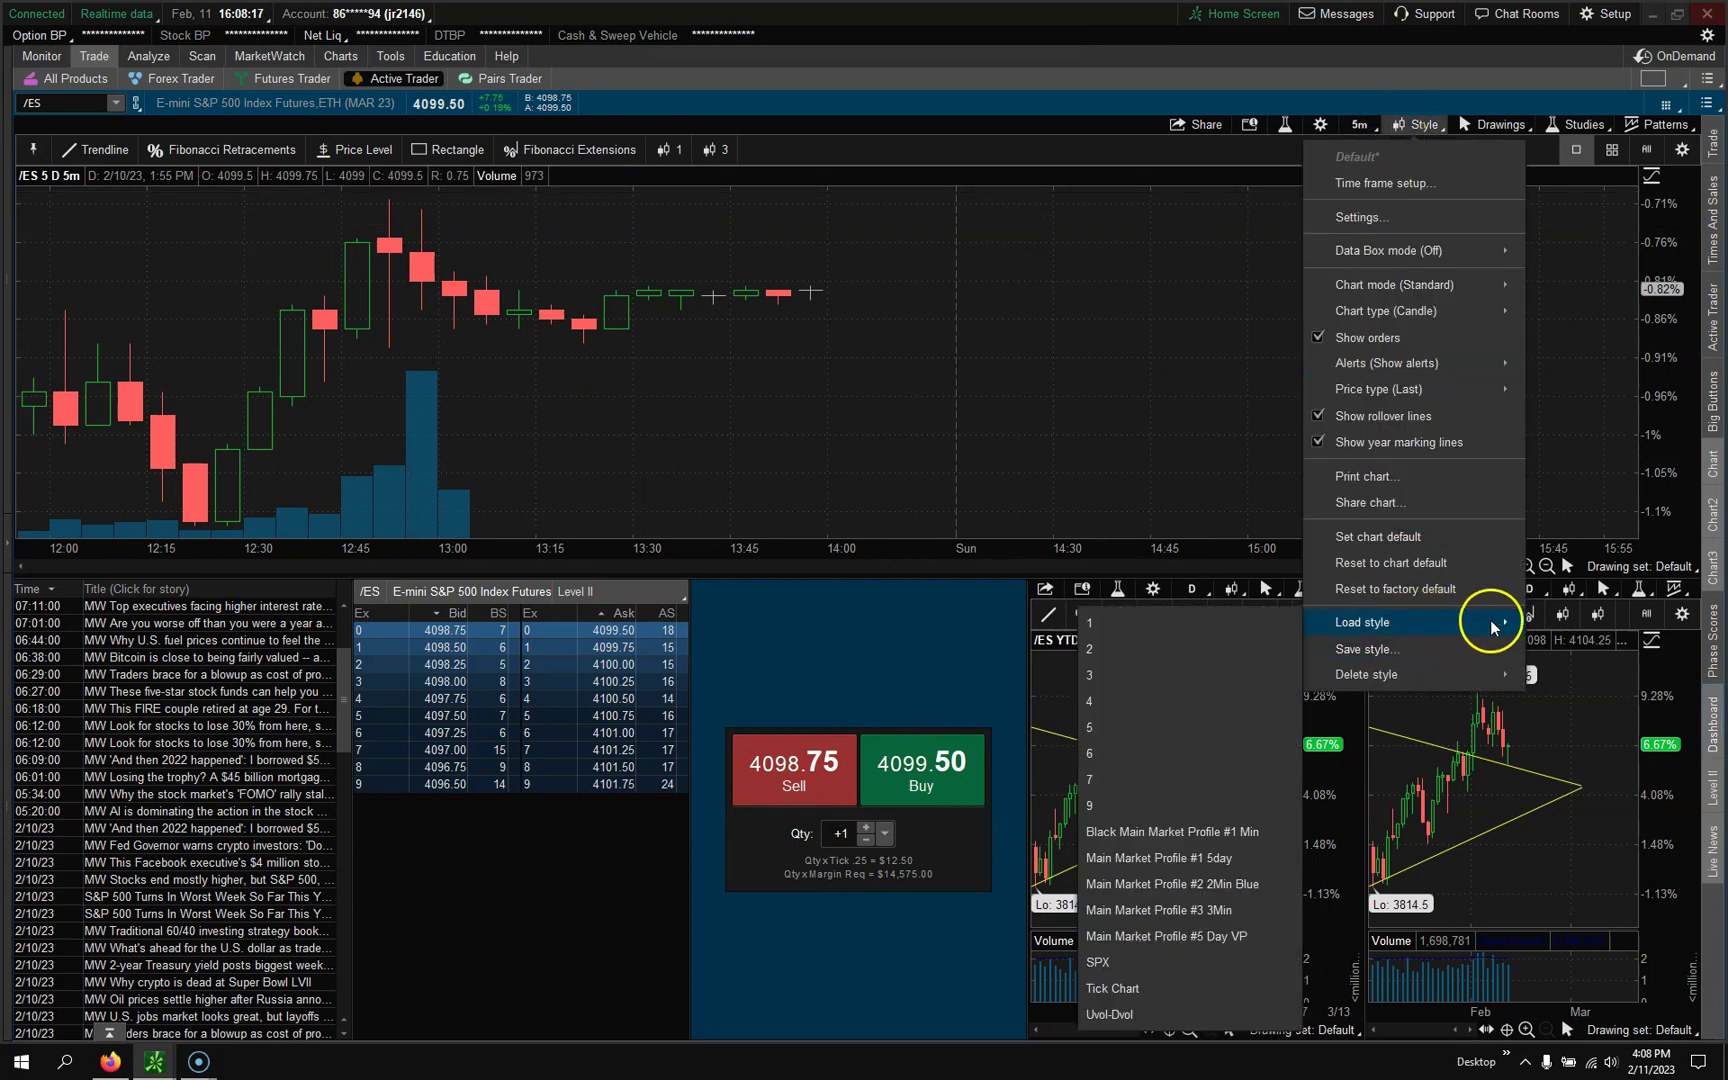
{"action": "left_click", "coordinate": [1096, 625]}
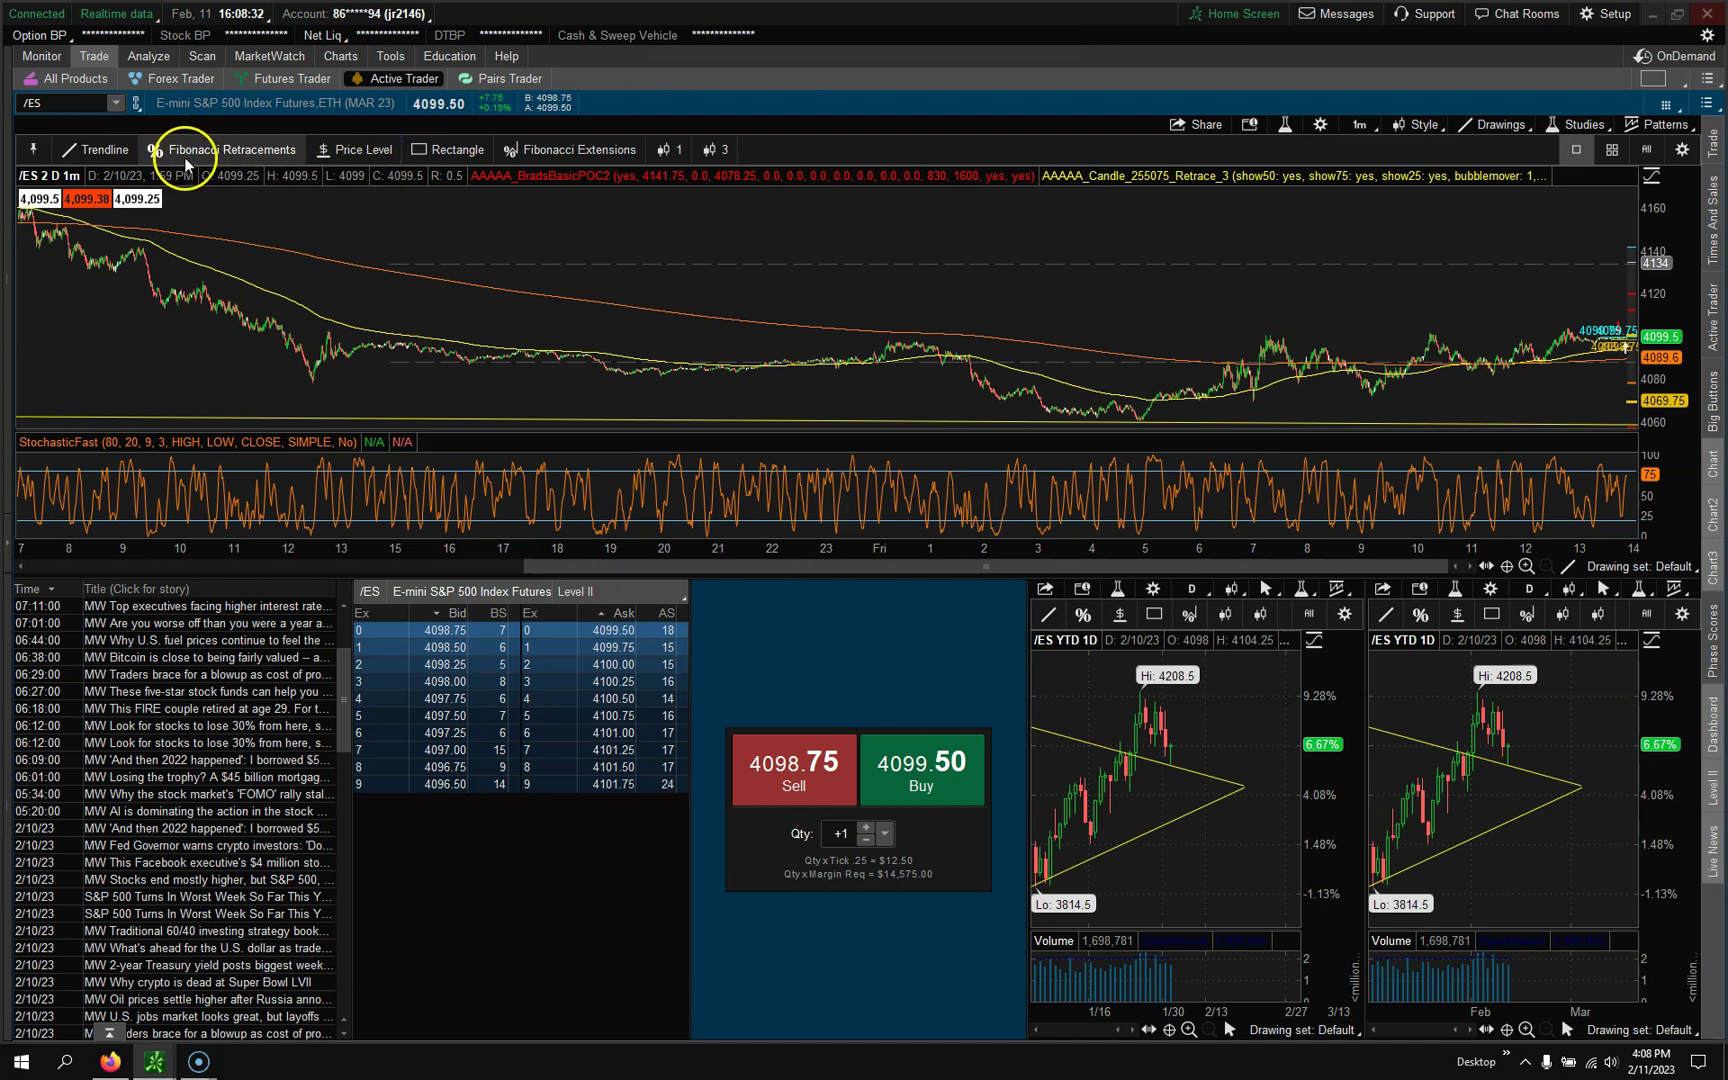
- Zoom the main chart into the intraday session and draw a trendline and Fibonacci retracement
{"action": "left_click", "coordinate": [102, 155]}
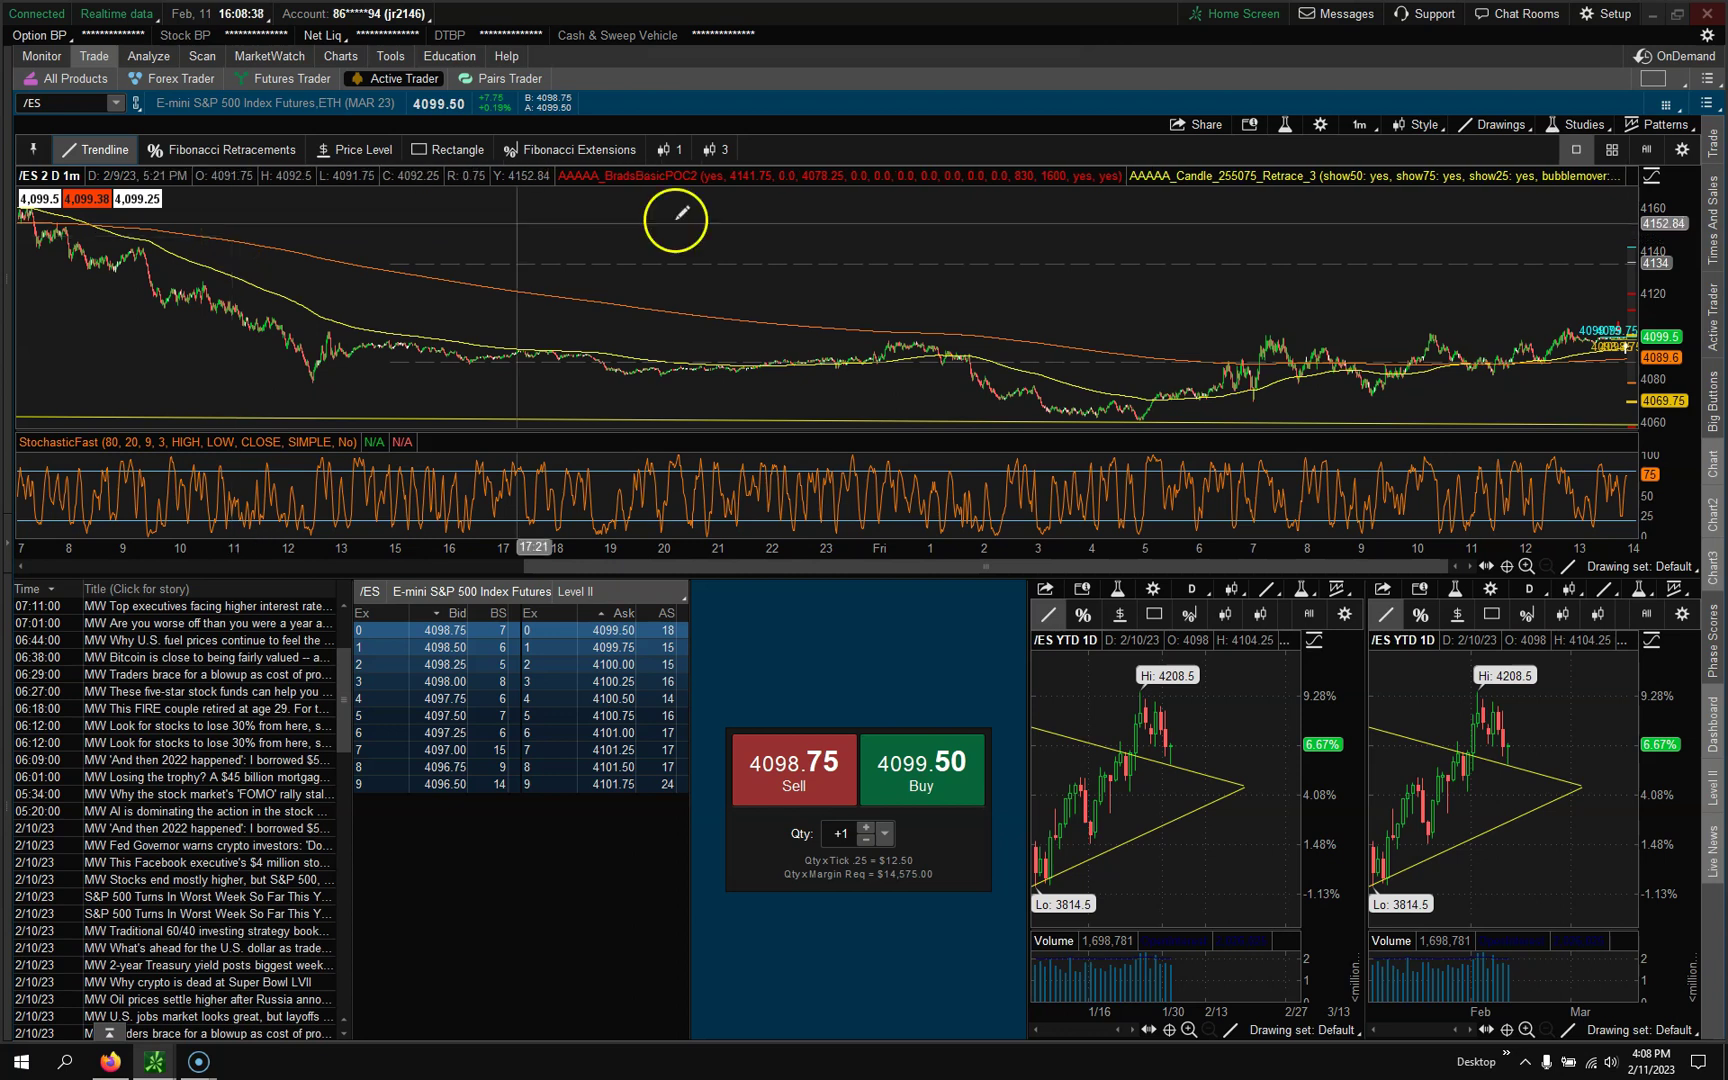
{"action": "left_click_drag", "start_coordinate": [1149, 288], "coordinate": [1700, 282]}
{"action": "mouse_move", "coordinate": [838, 366]}
{"action": "left_mouse_down"}
{"action": "mouse_move", "coordinate": [1342, 328]}
{"action": "mouse_move", "coordinate": [1481, 289]}
{"action": "left_mouse_up"}
{"action": "left_click", "coordinate": [245, 155]}
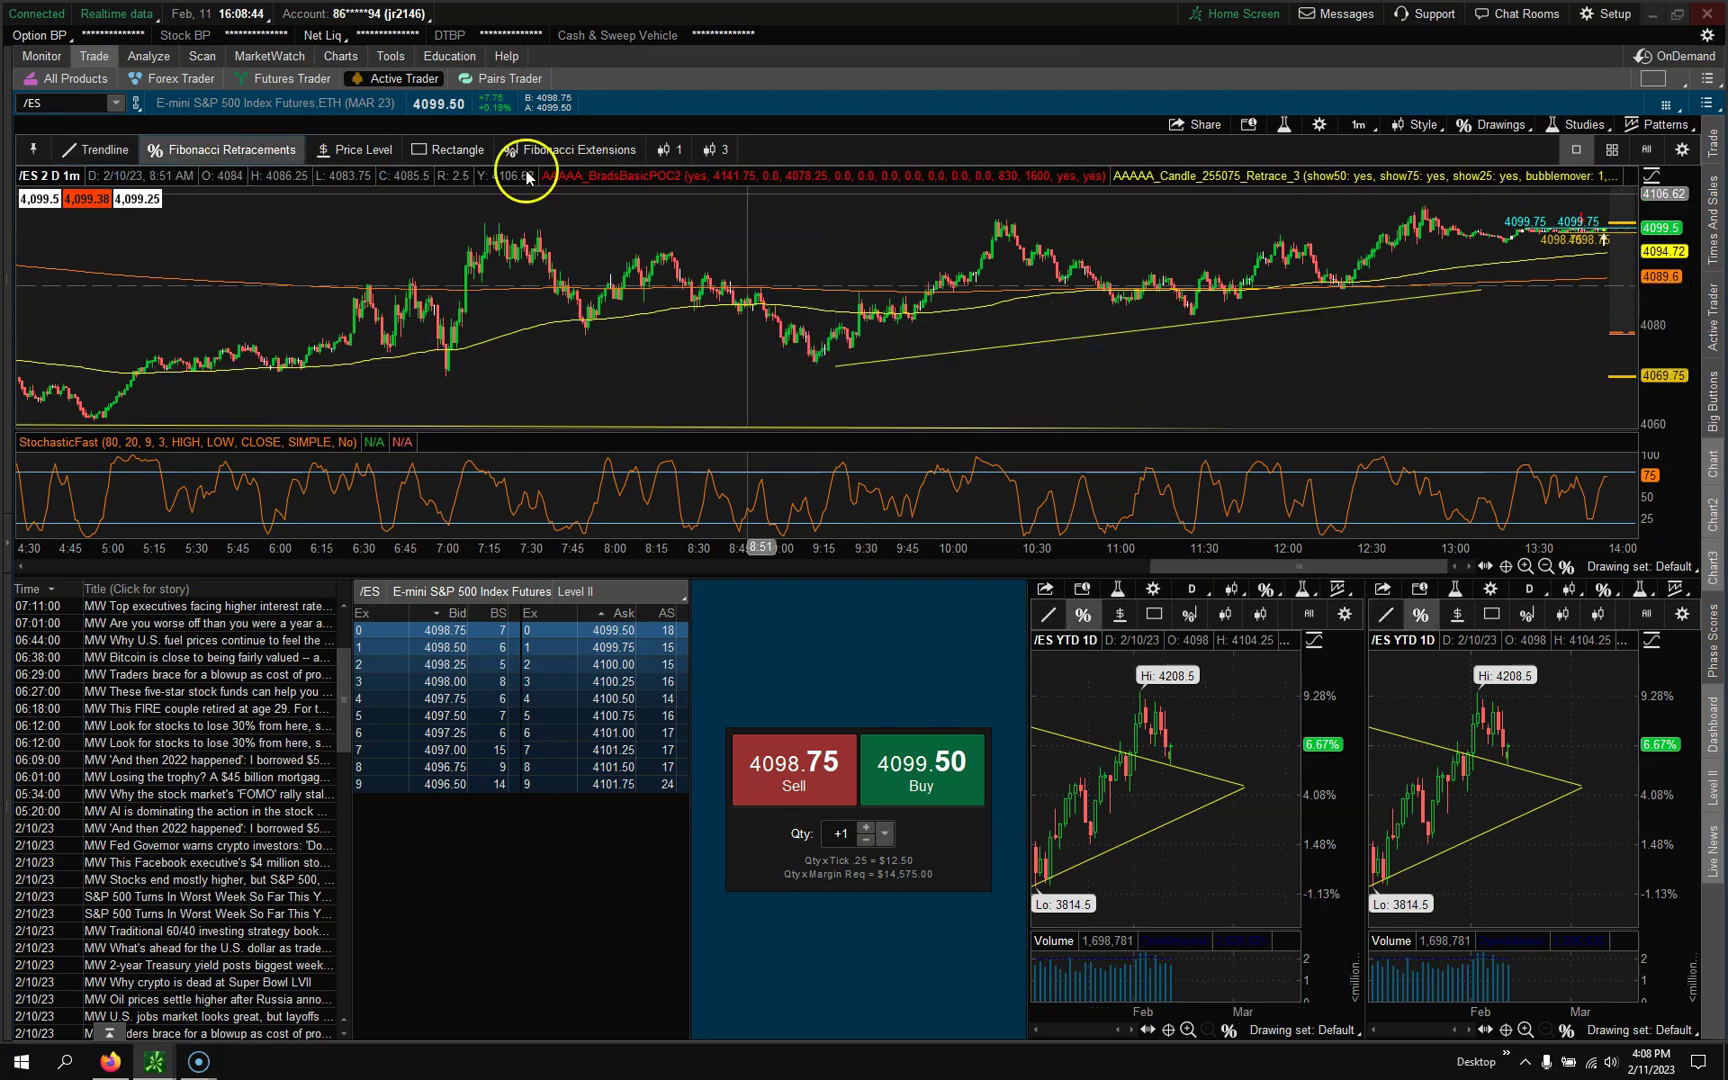
{"action": "left_click_drag", "start_coordinate": [803, 368], "coordinate": [884, 211]}
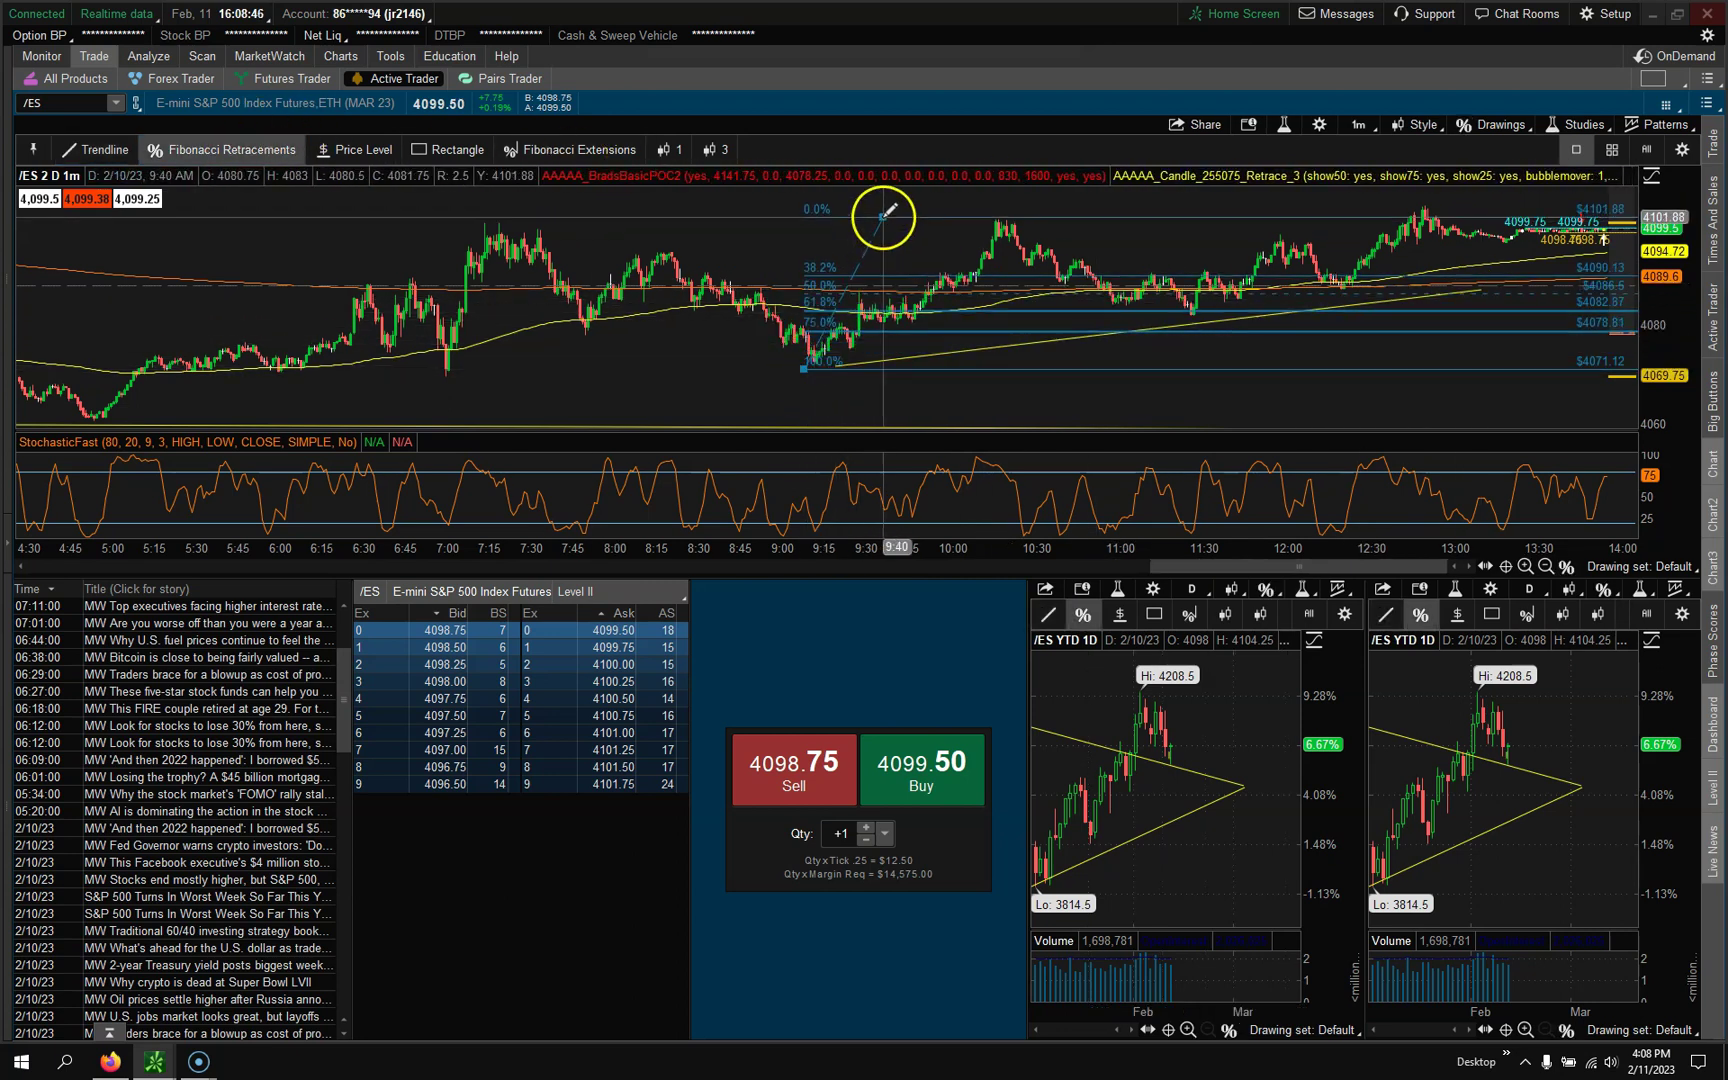
- Remove the Fibonacci retracement and the yellow trendline from the main chart
{"action": "left_click", "coordinate": [1568, 568]}
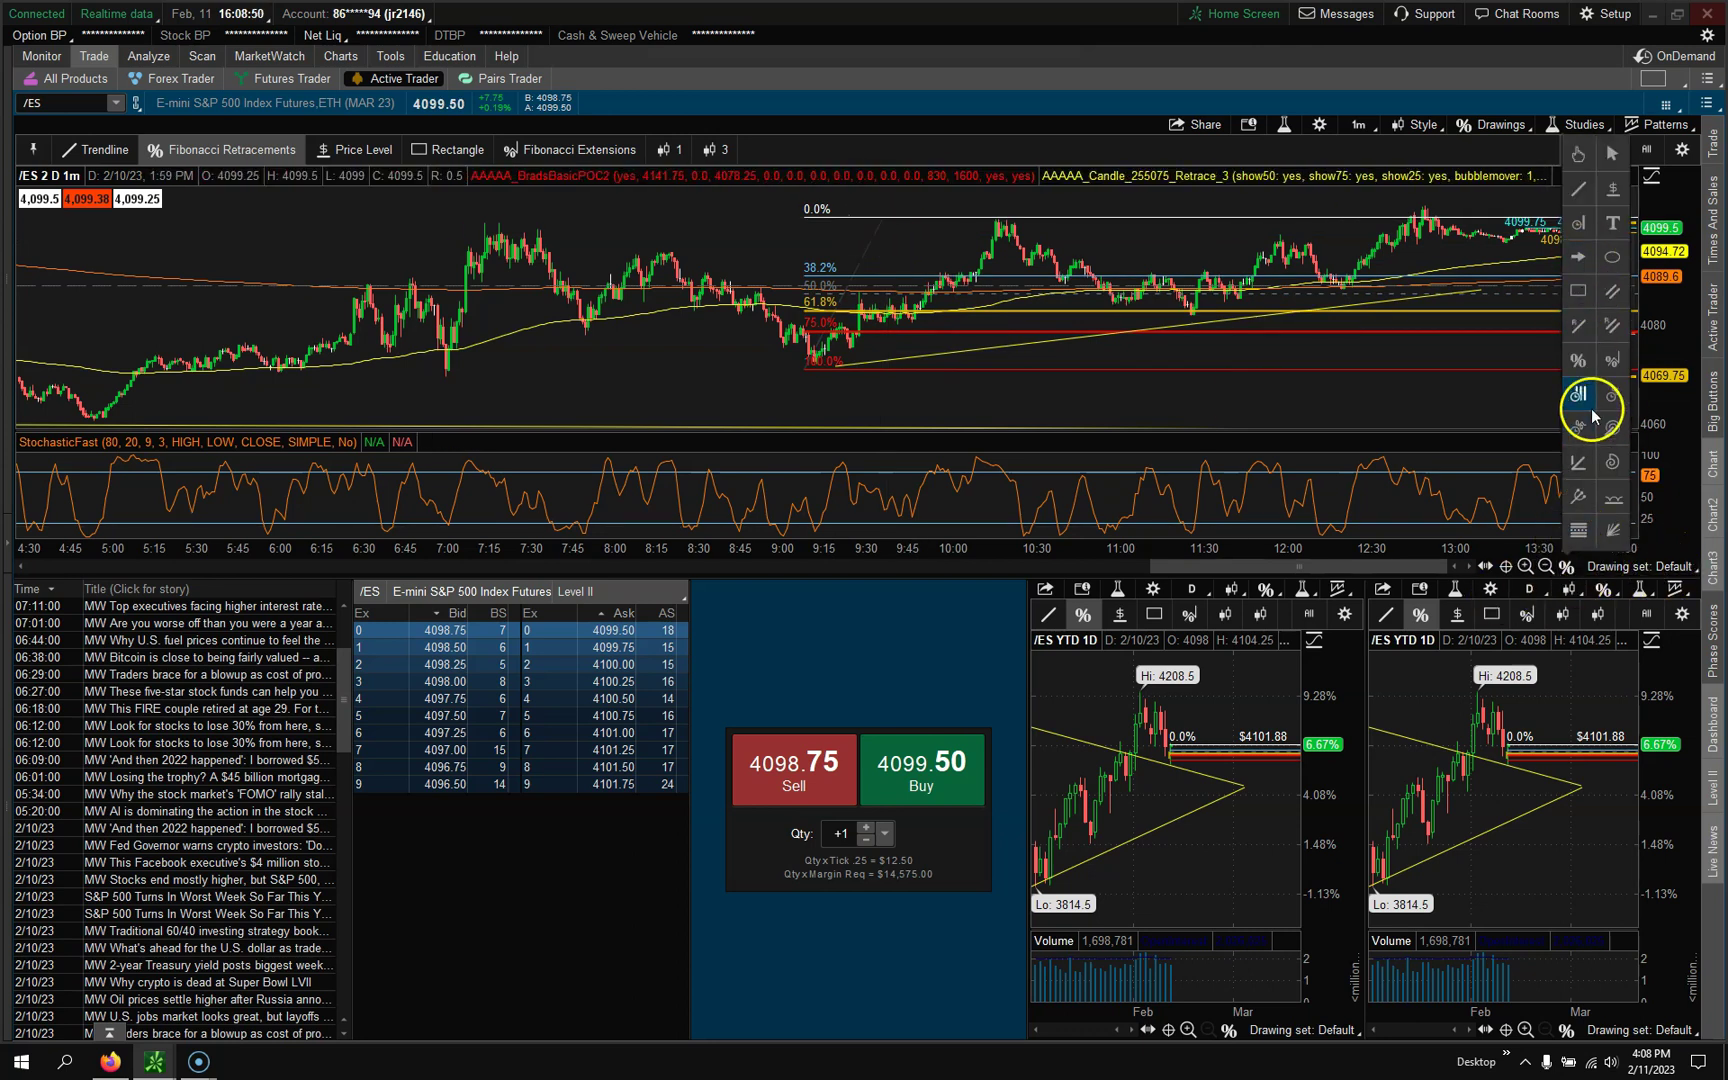
{"action": "middle_click", "coordinate": [706, 205]}
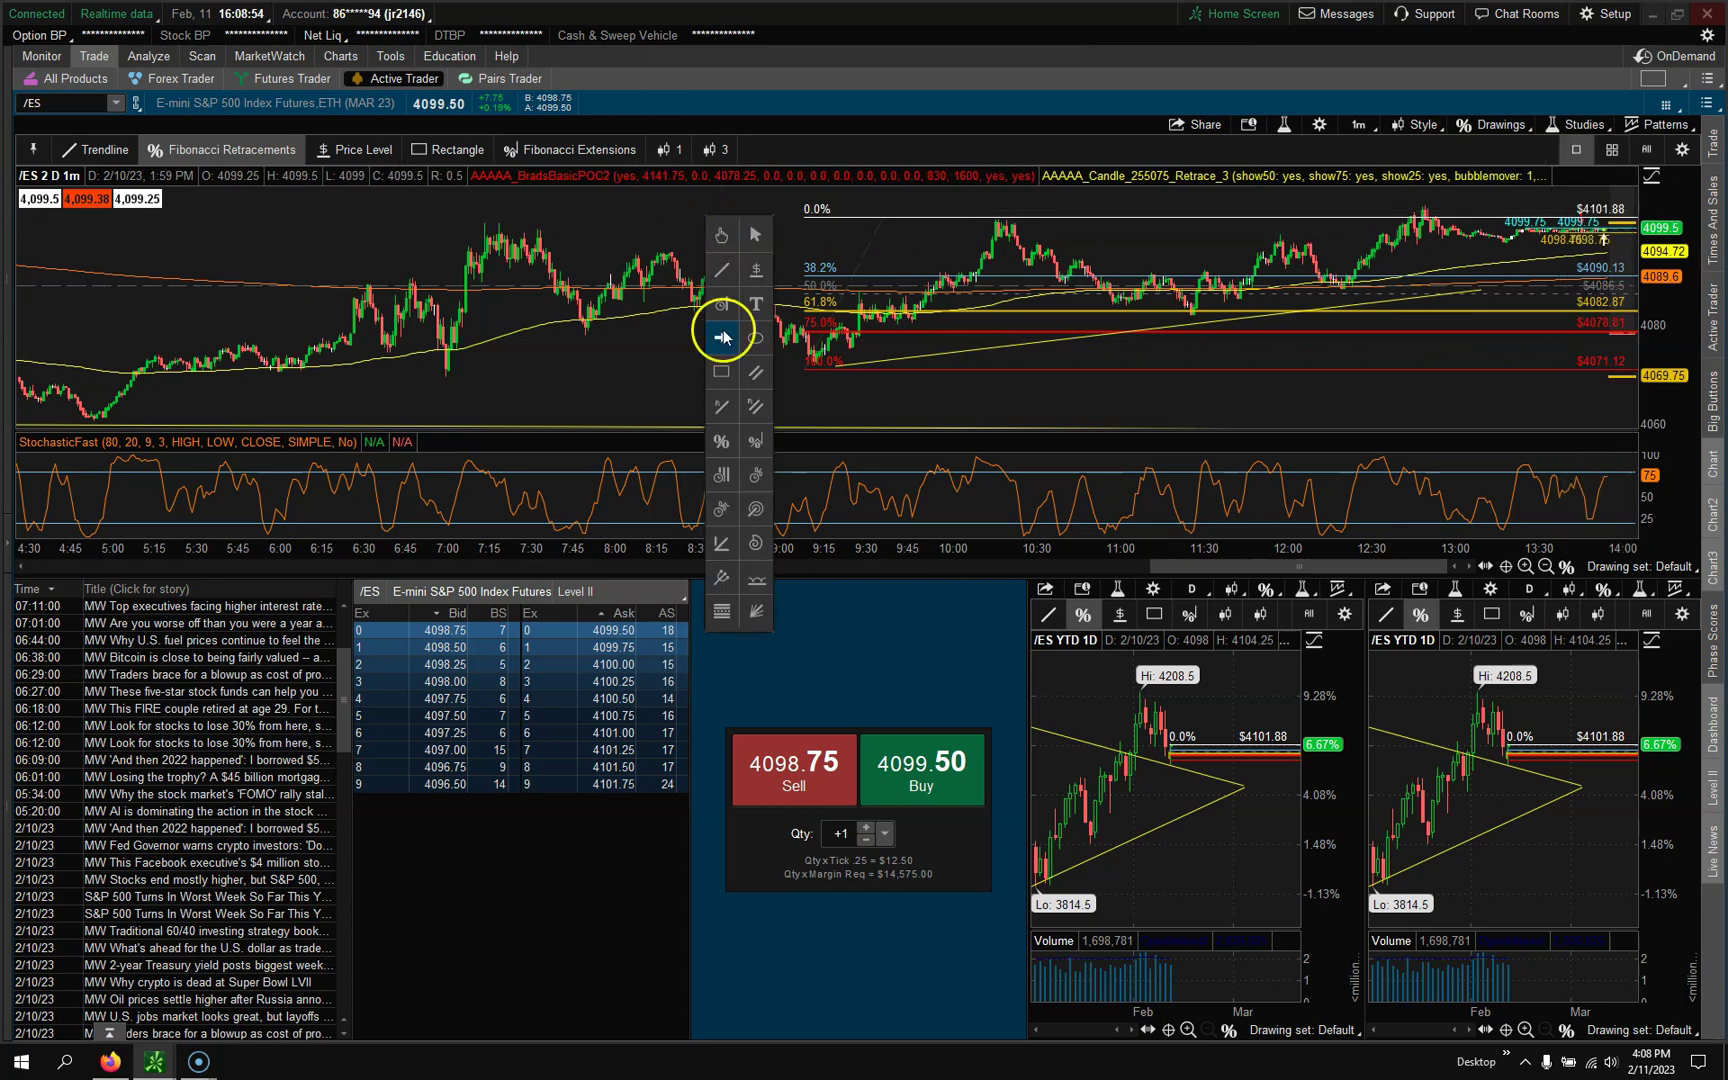
{"action": "right_click", "coordinate": [852, 216]}
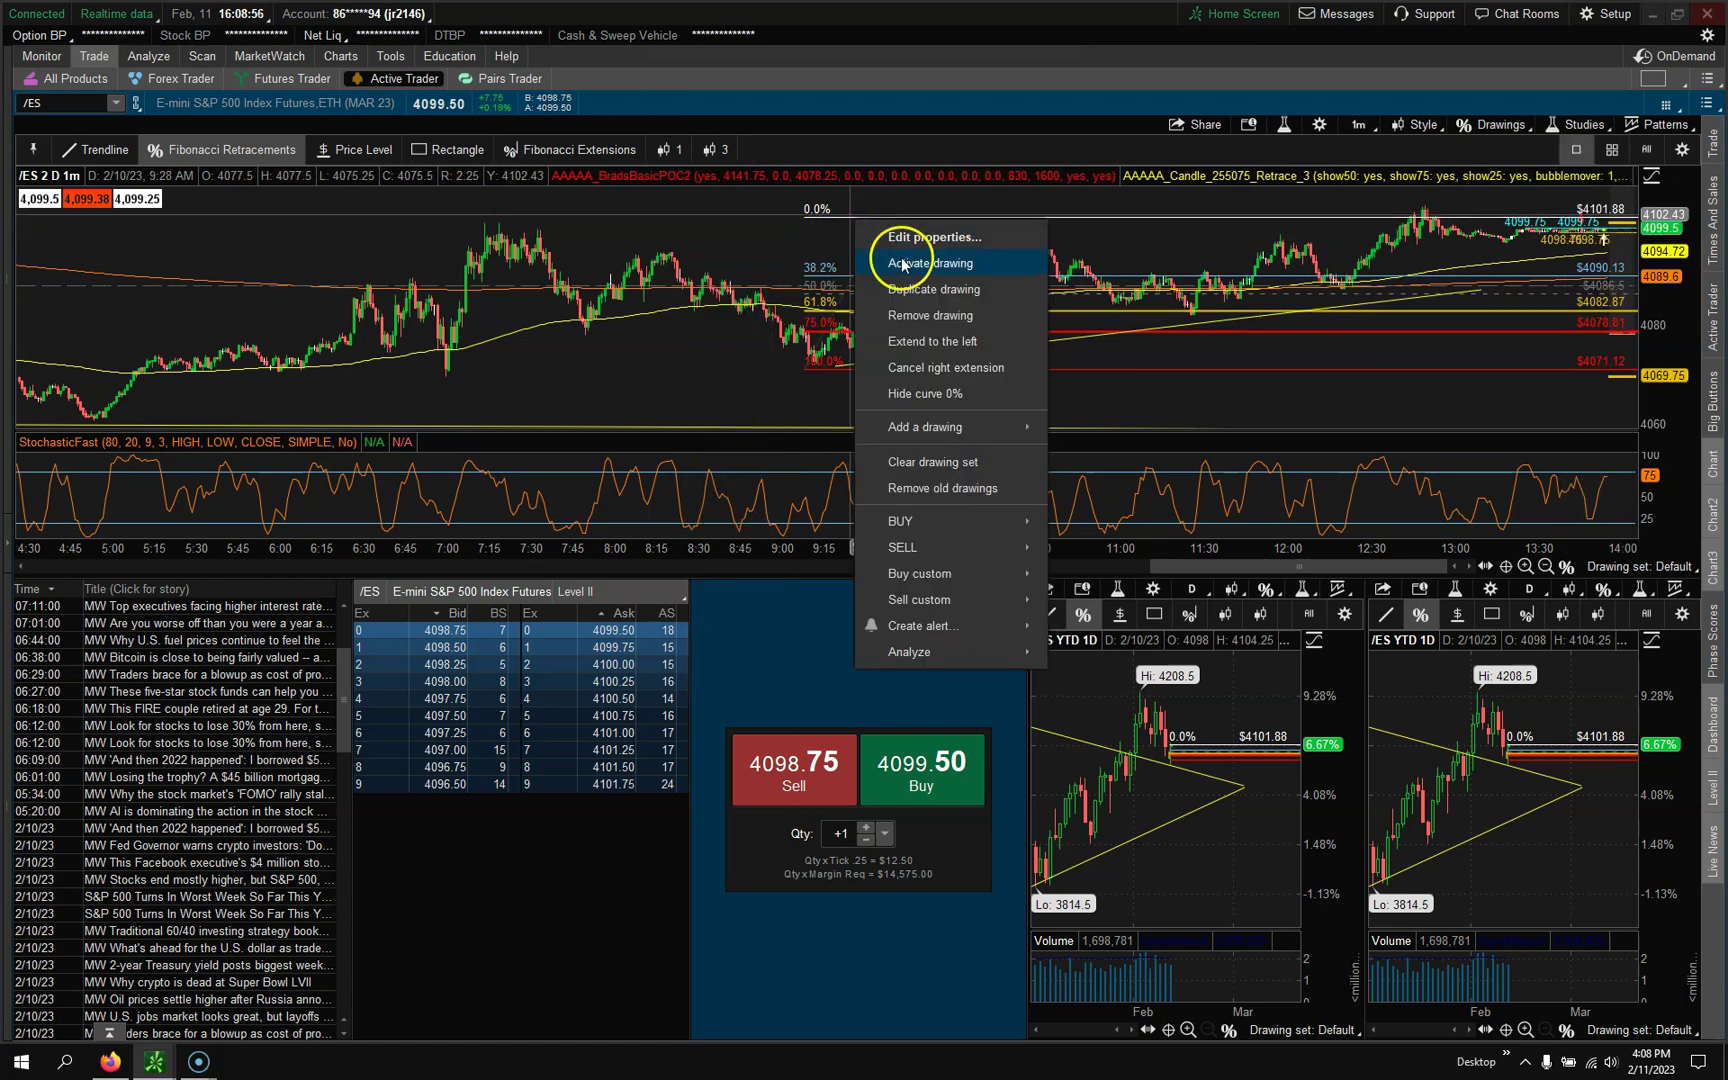
{"action": "left_click", "coordinate": [909, 316]}
{"action": "right_click", "coordinate": [953, 357]}
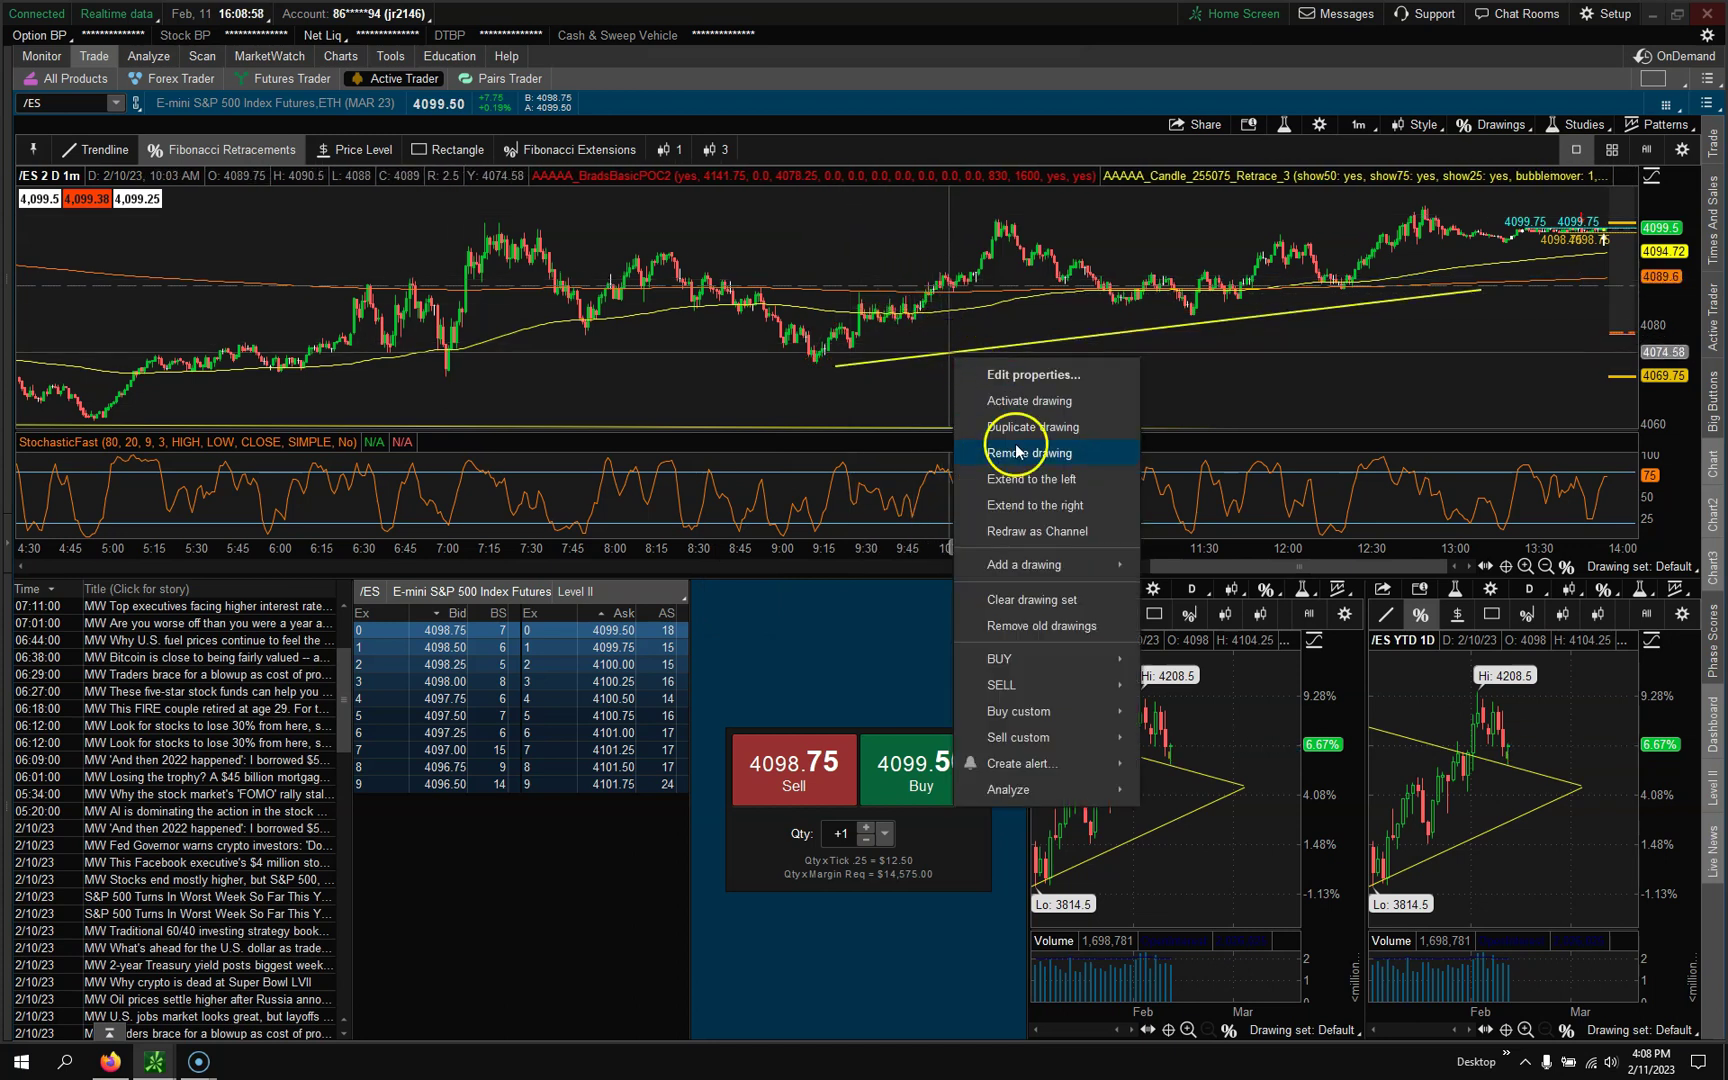
{"action": "left_click", "coordinate": [1018, 463]}
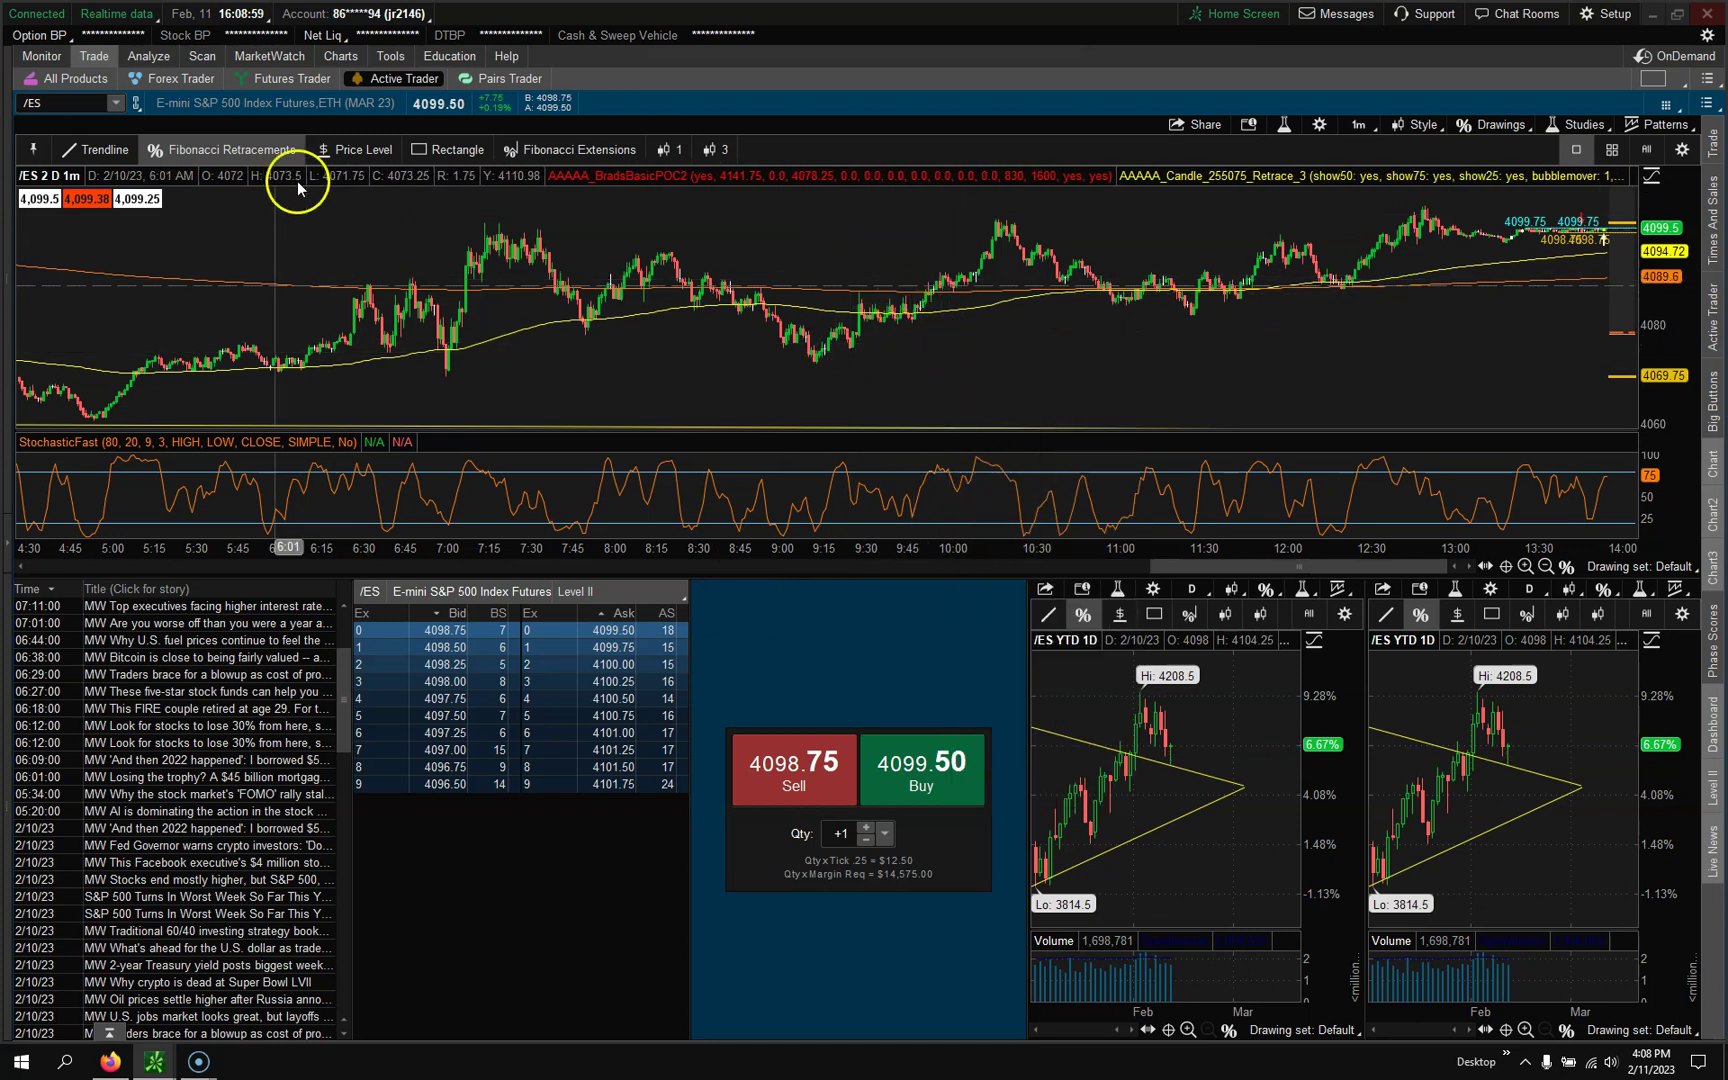
- Toggle the main chart's header row off, on, and off again, then bring up its options menu
{"action": "left_click", "coordinate": [36, 153]}
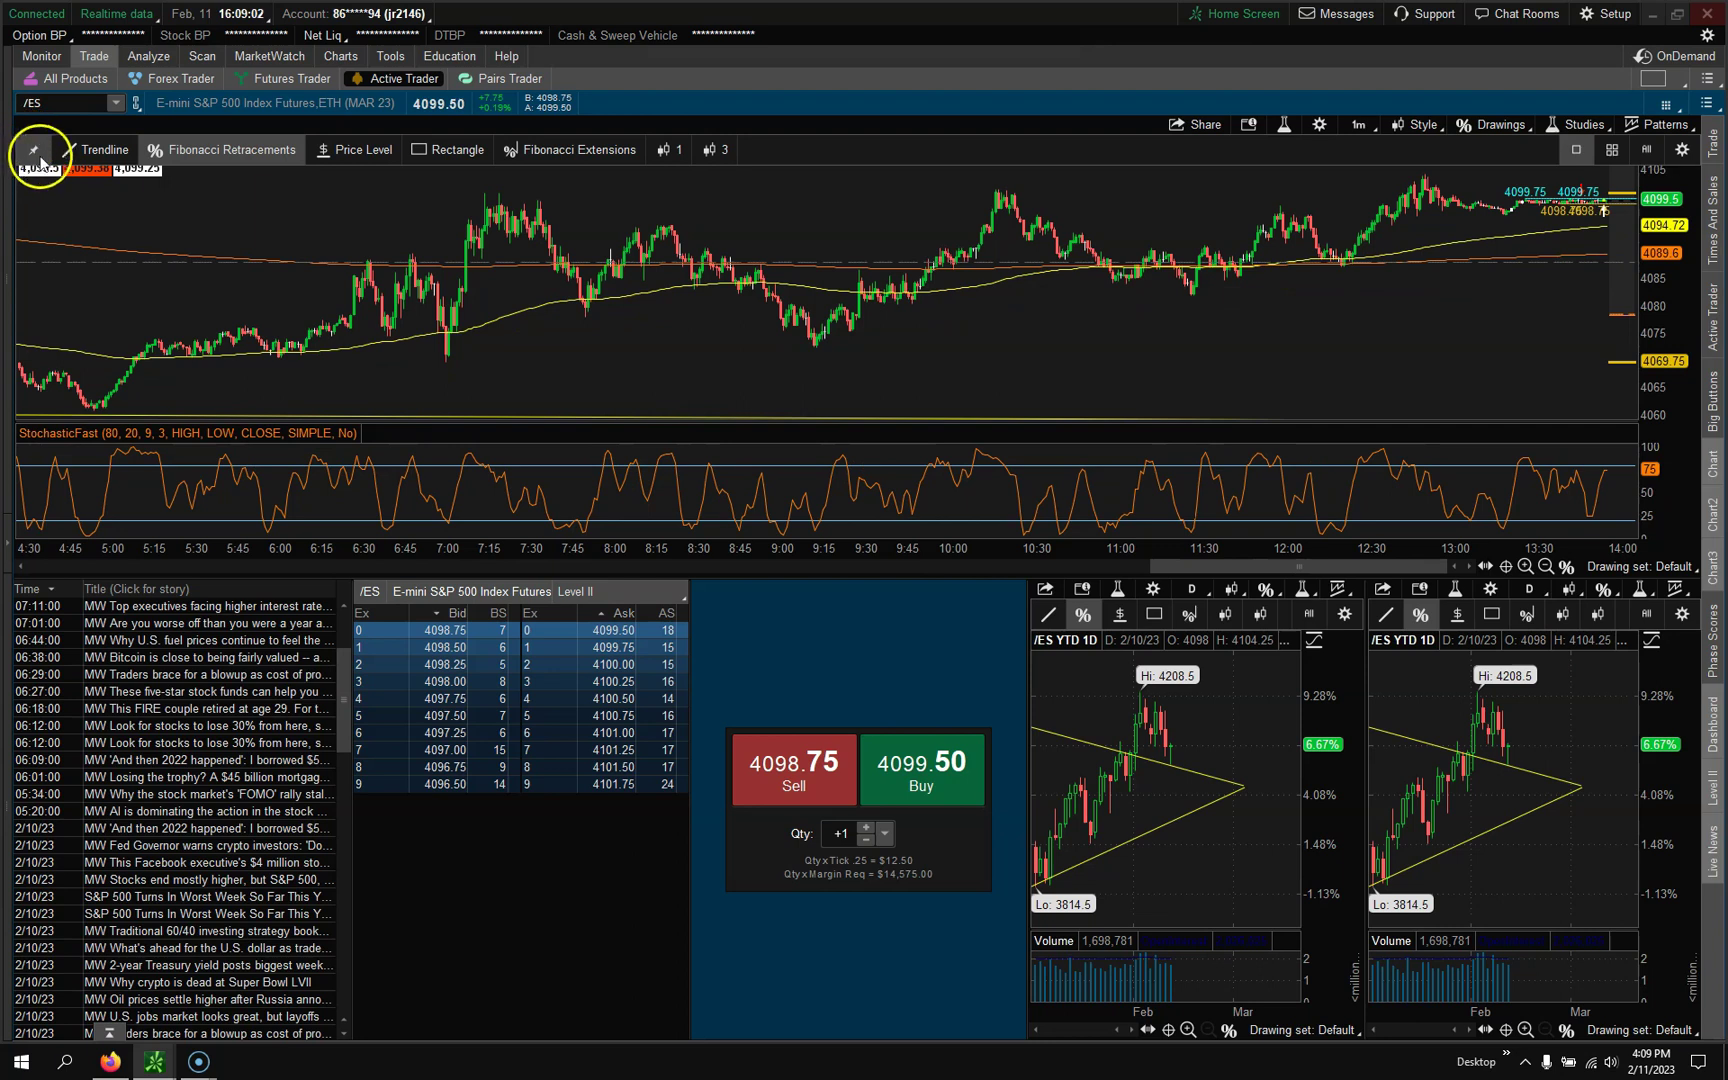
{"action": "left_click", "coordinate": [33, 157]}
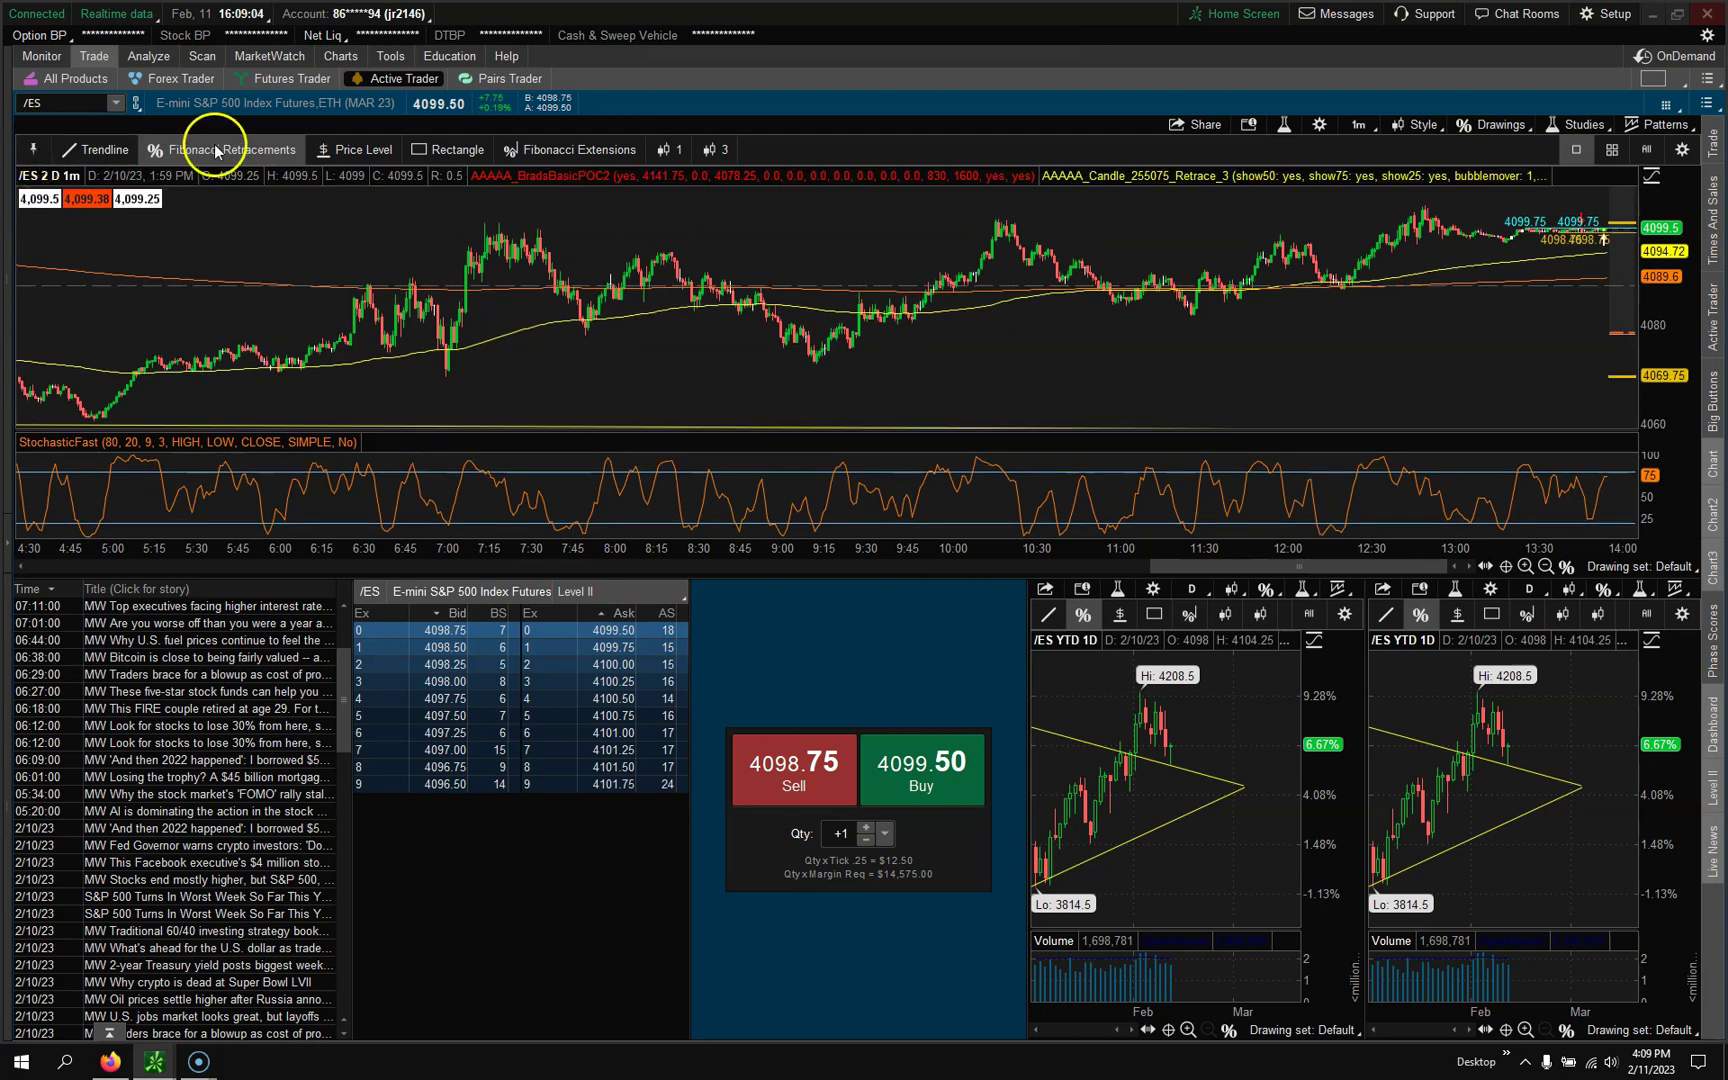
{"action": "left_click", "coordinate": [38, 154]}
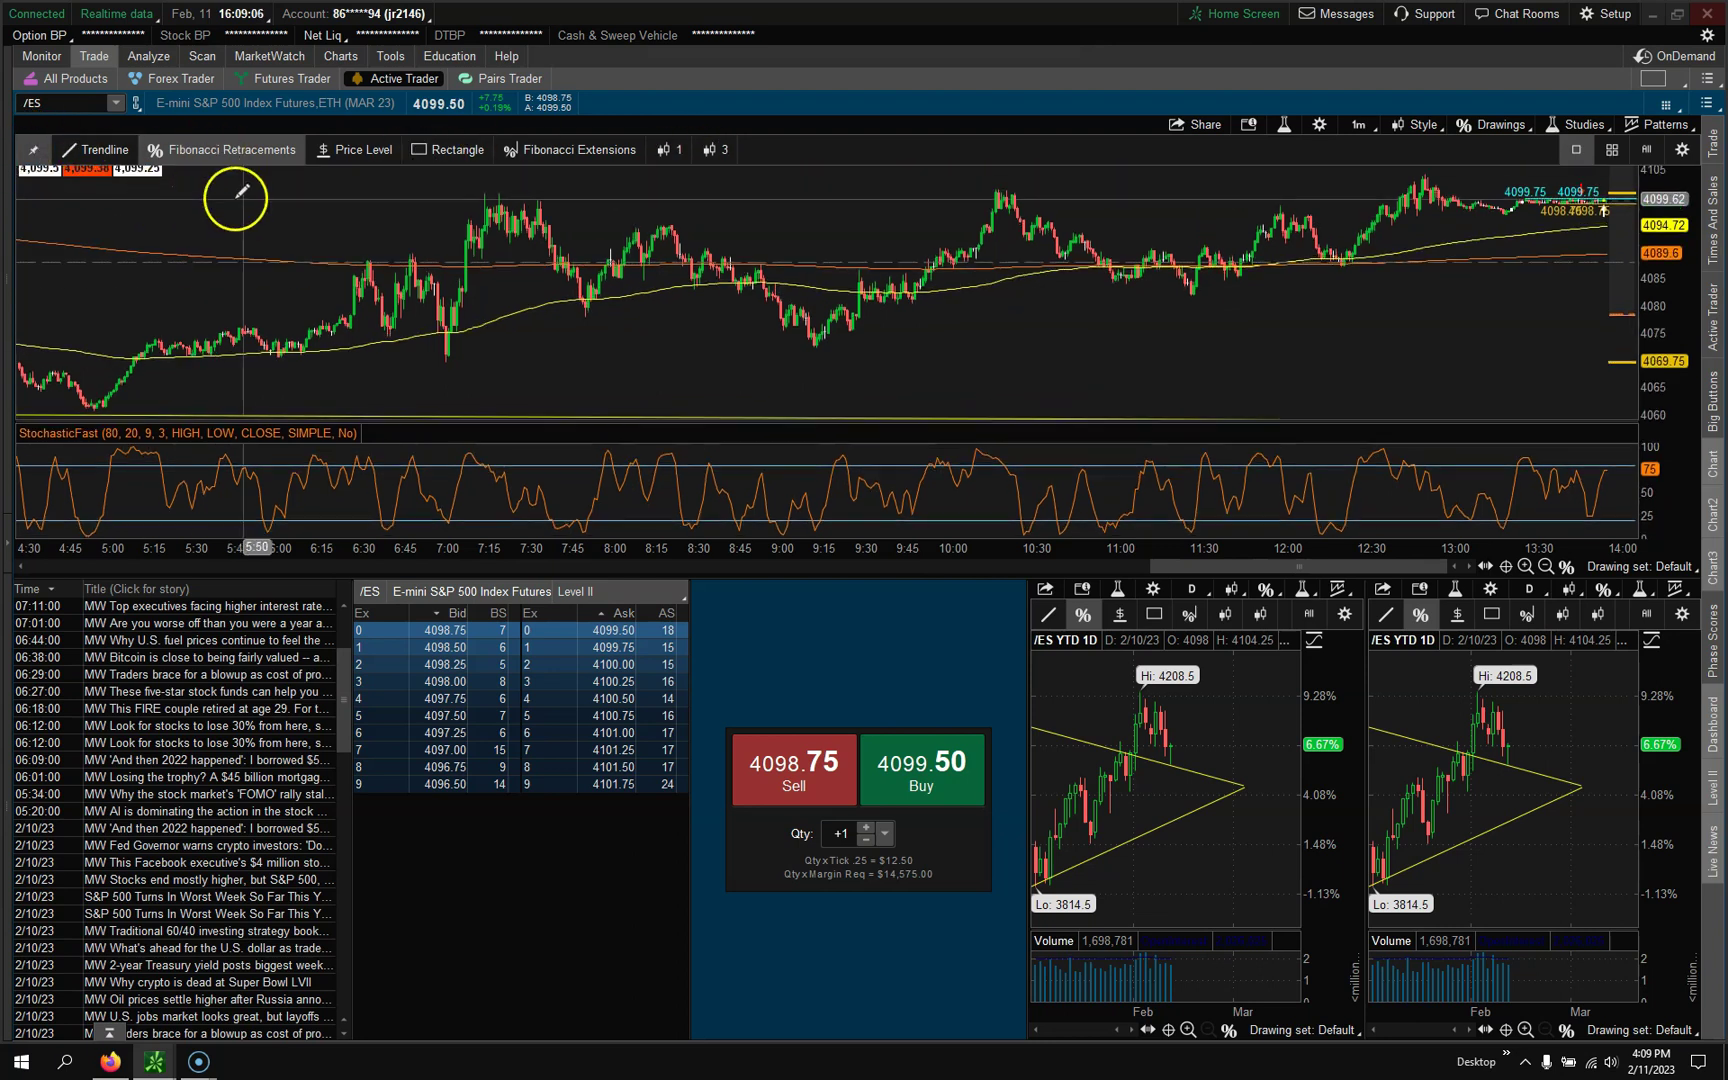
{"action": "right_click", "coordinate": [332, 230]}
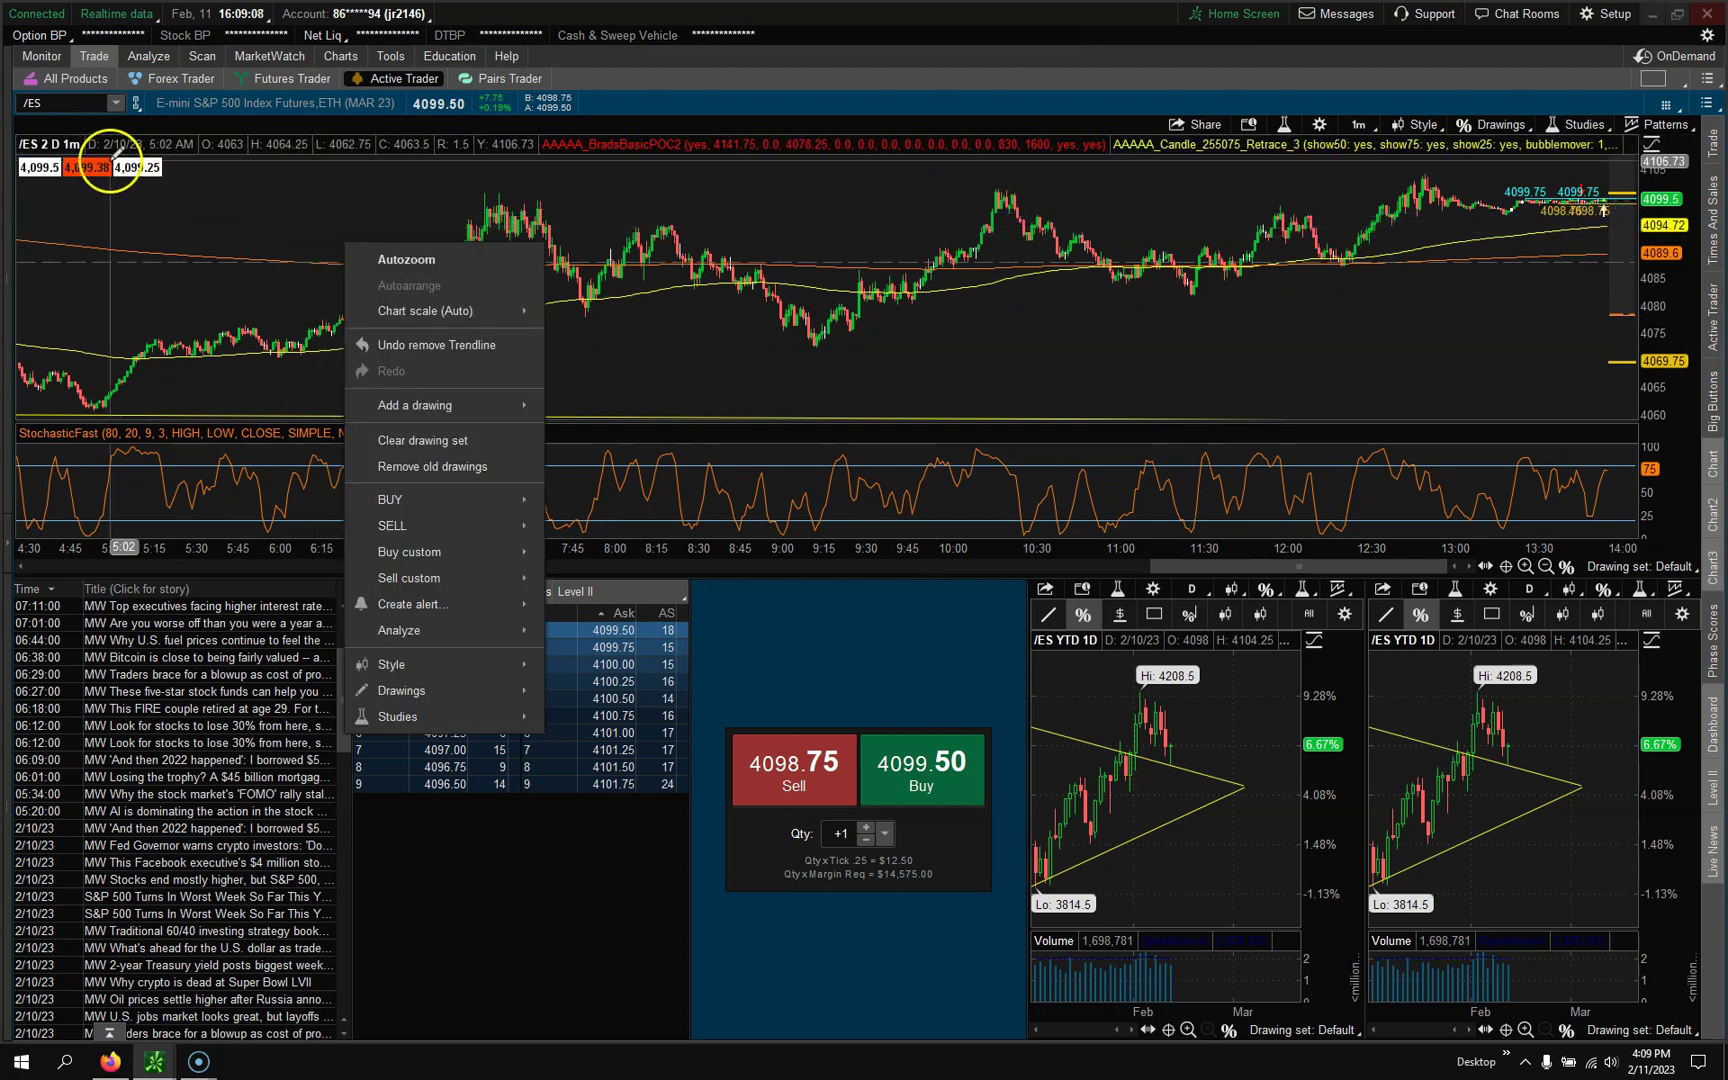
- Review the My Tools drawing-tools location choice in Chart Settings, then close the dialog
{"action": "left_click", "coordinate": [655, 100]}
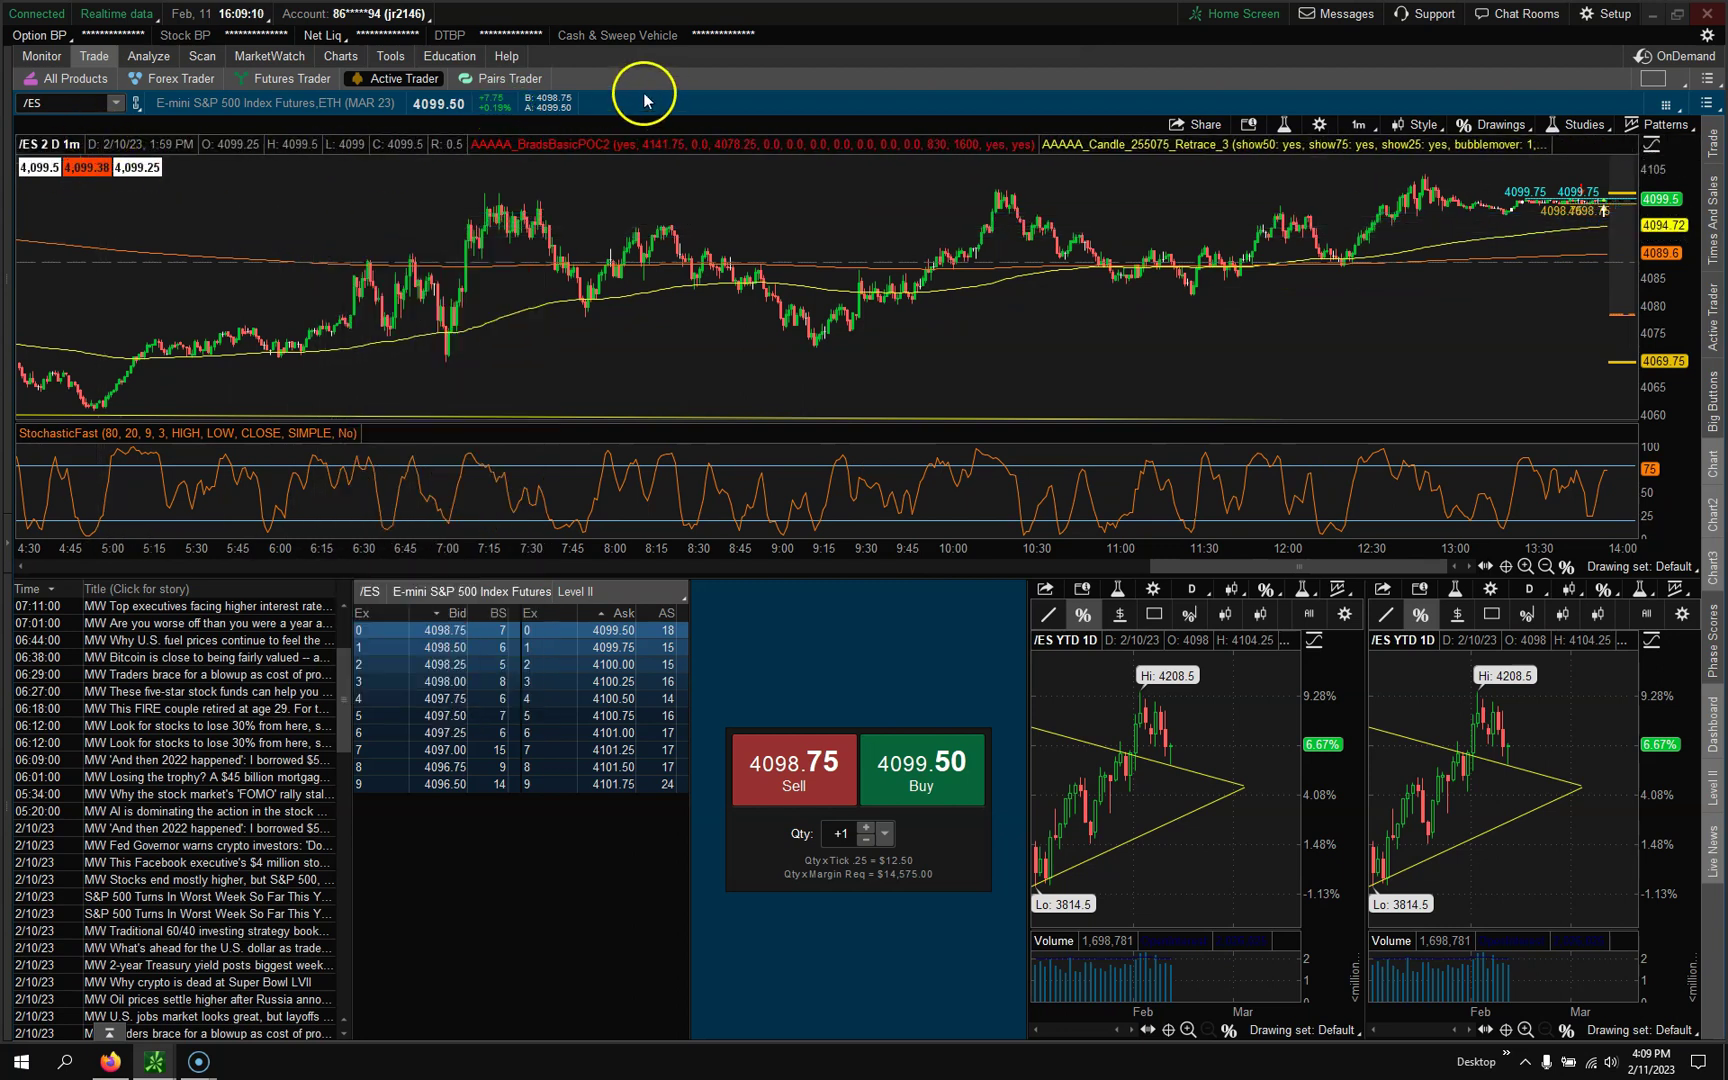
{"action": "left_click", "coordinate": [1320, 126]}
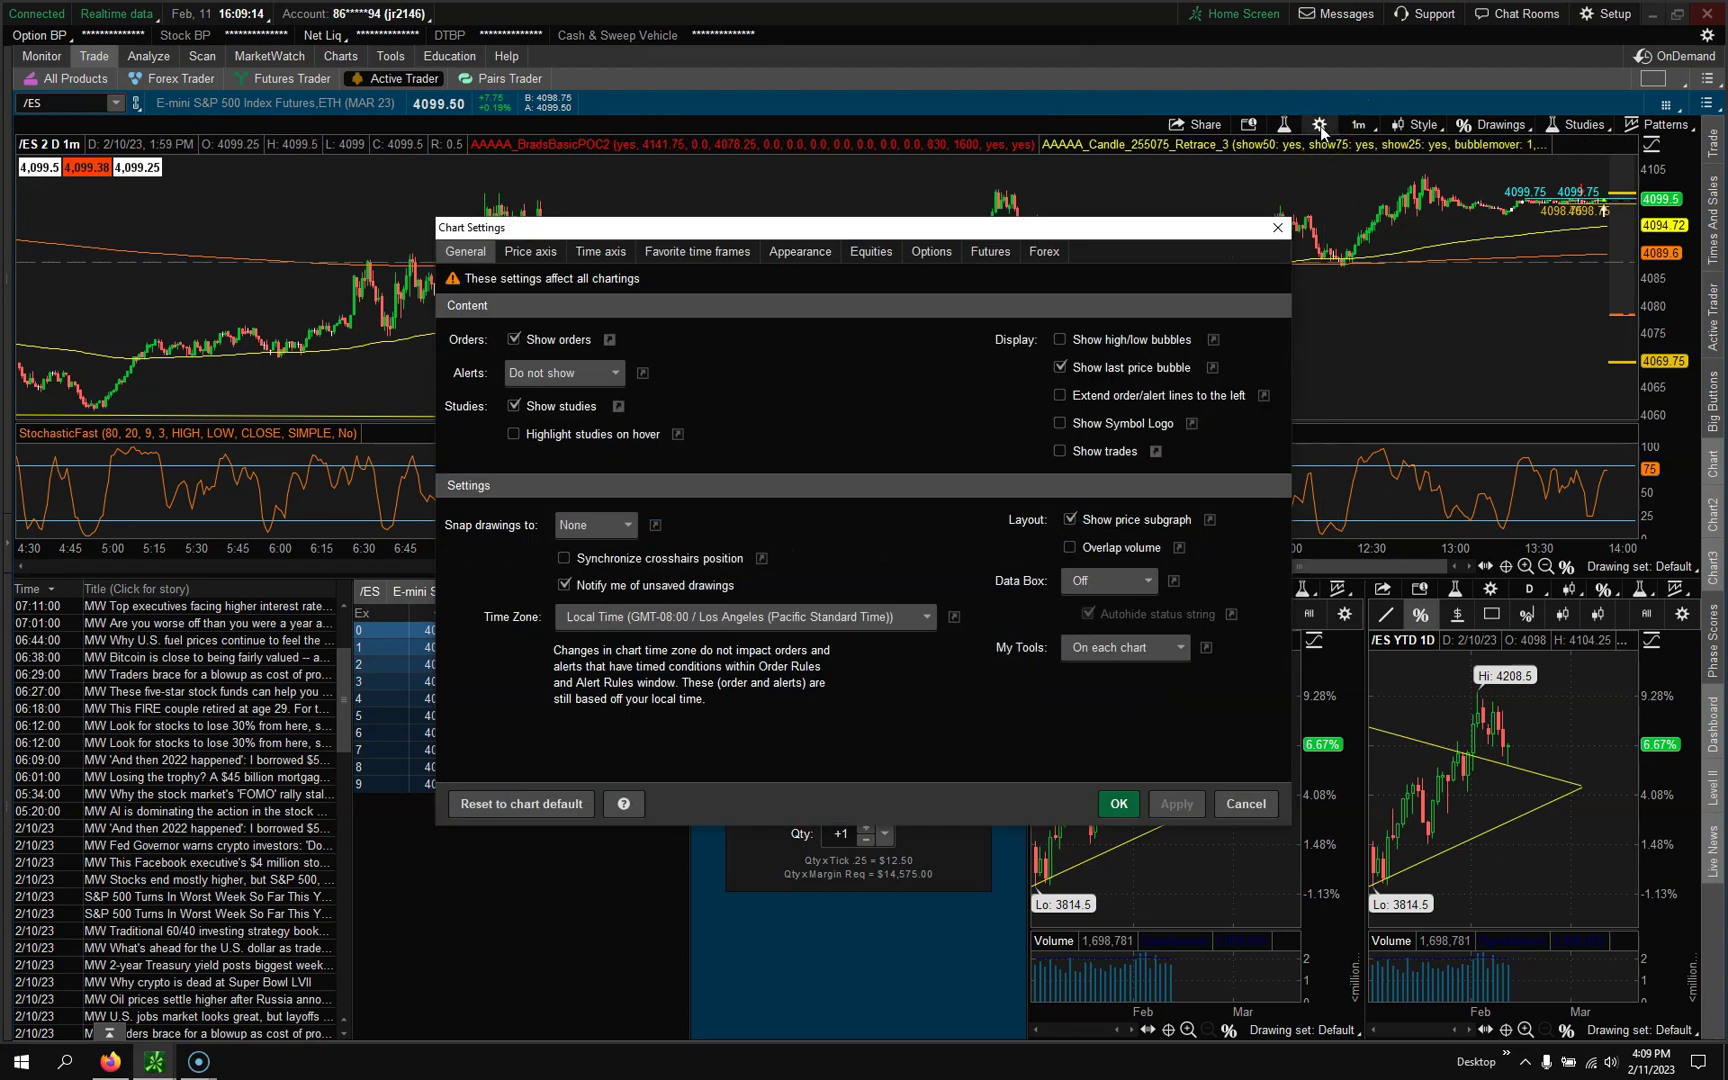
{"action": "left_click", "coordinate": [1156, 652]}
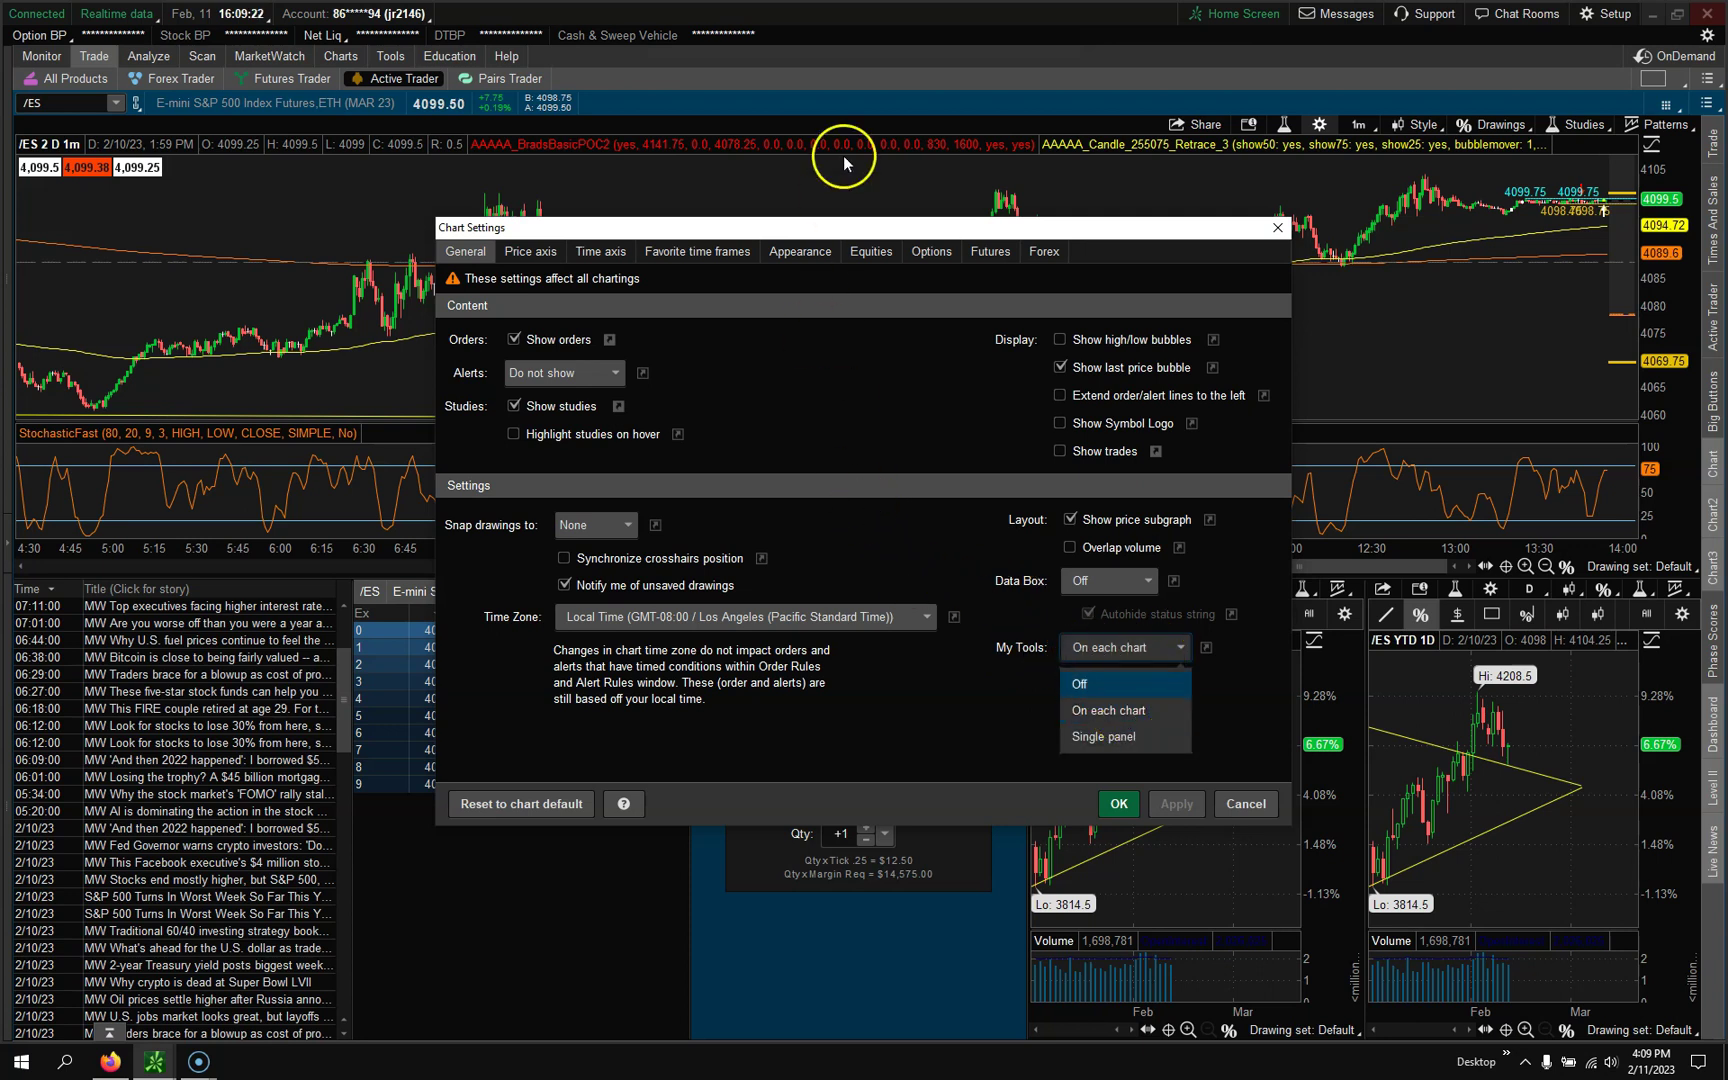
{"action": "left_click", "coordinate": [1250, 804]}
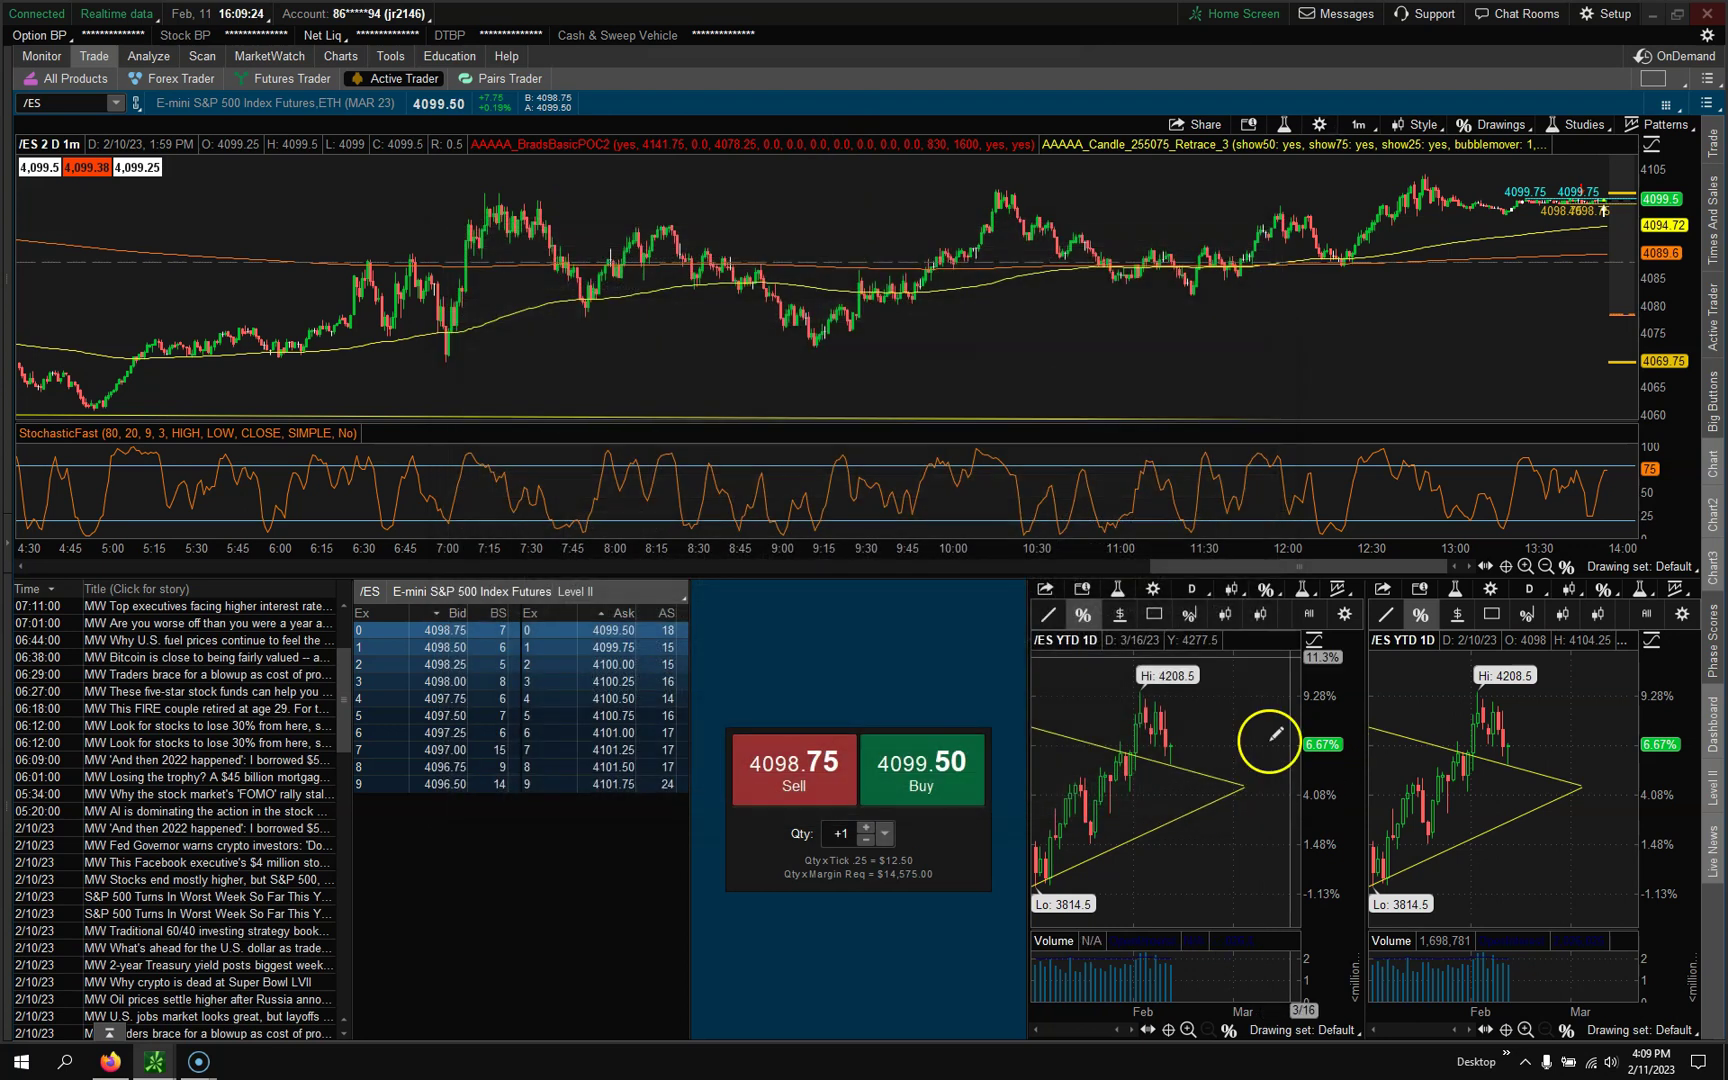
- Apply the Main Market Profile #3 3Min style to the lower-left /ES chart
{"action": "left_click", "coordinate": [1226, 616]}
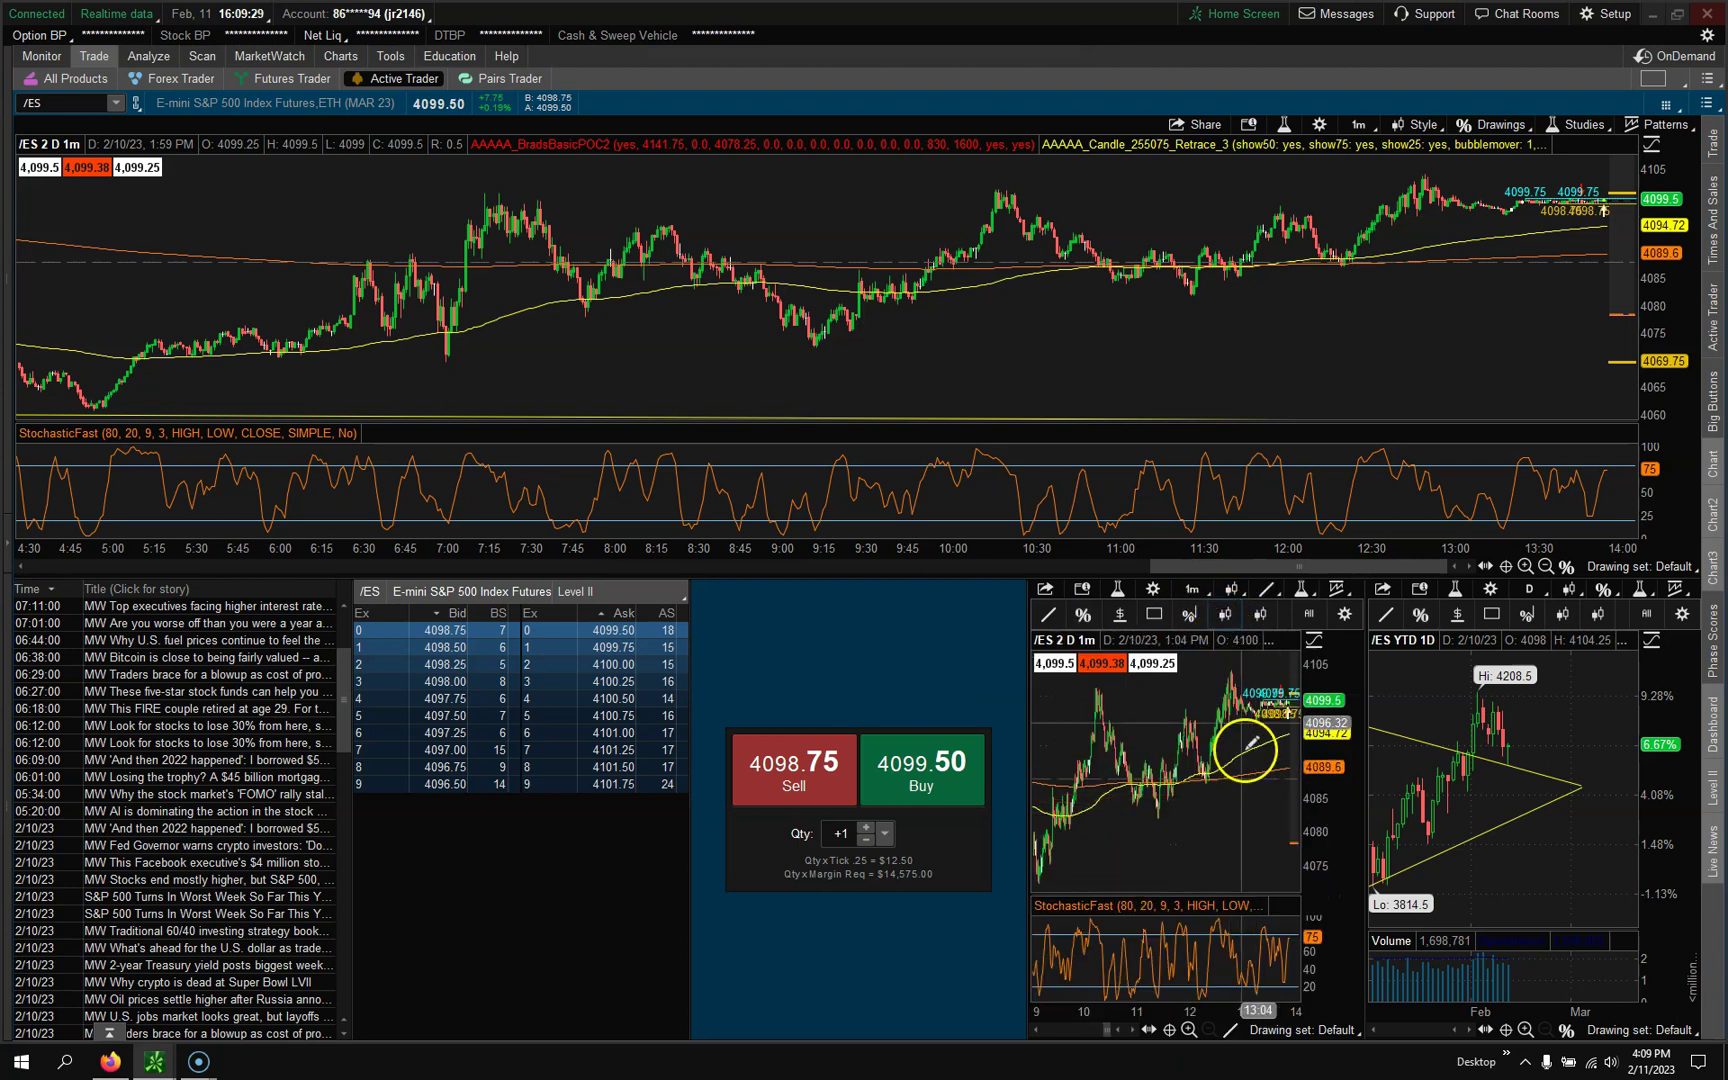
{"action": "left_click", "coordinate": [1229, 590]}
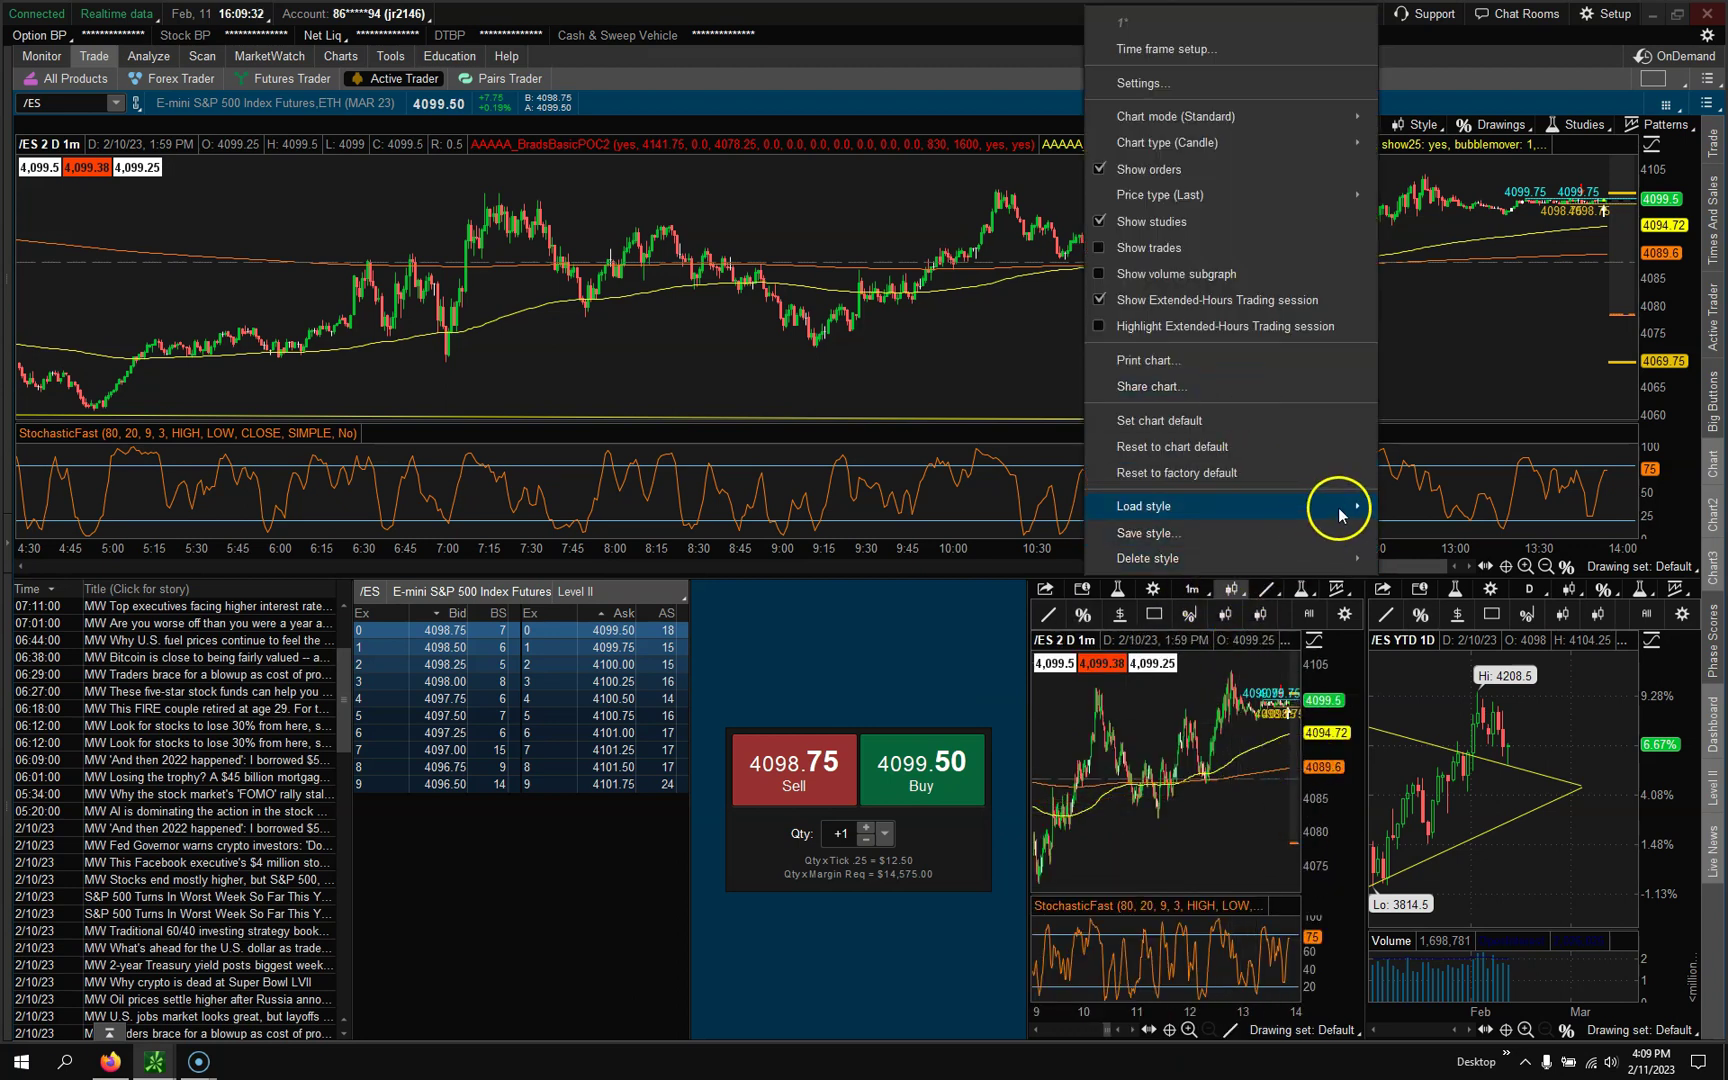
{"action": "mouse_move", "coordinate": [1340, 506]}
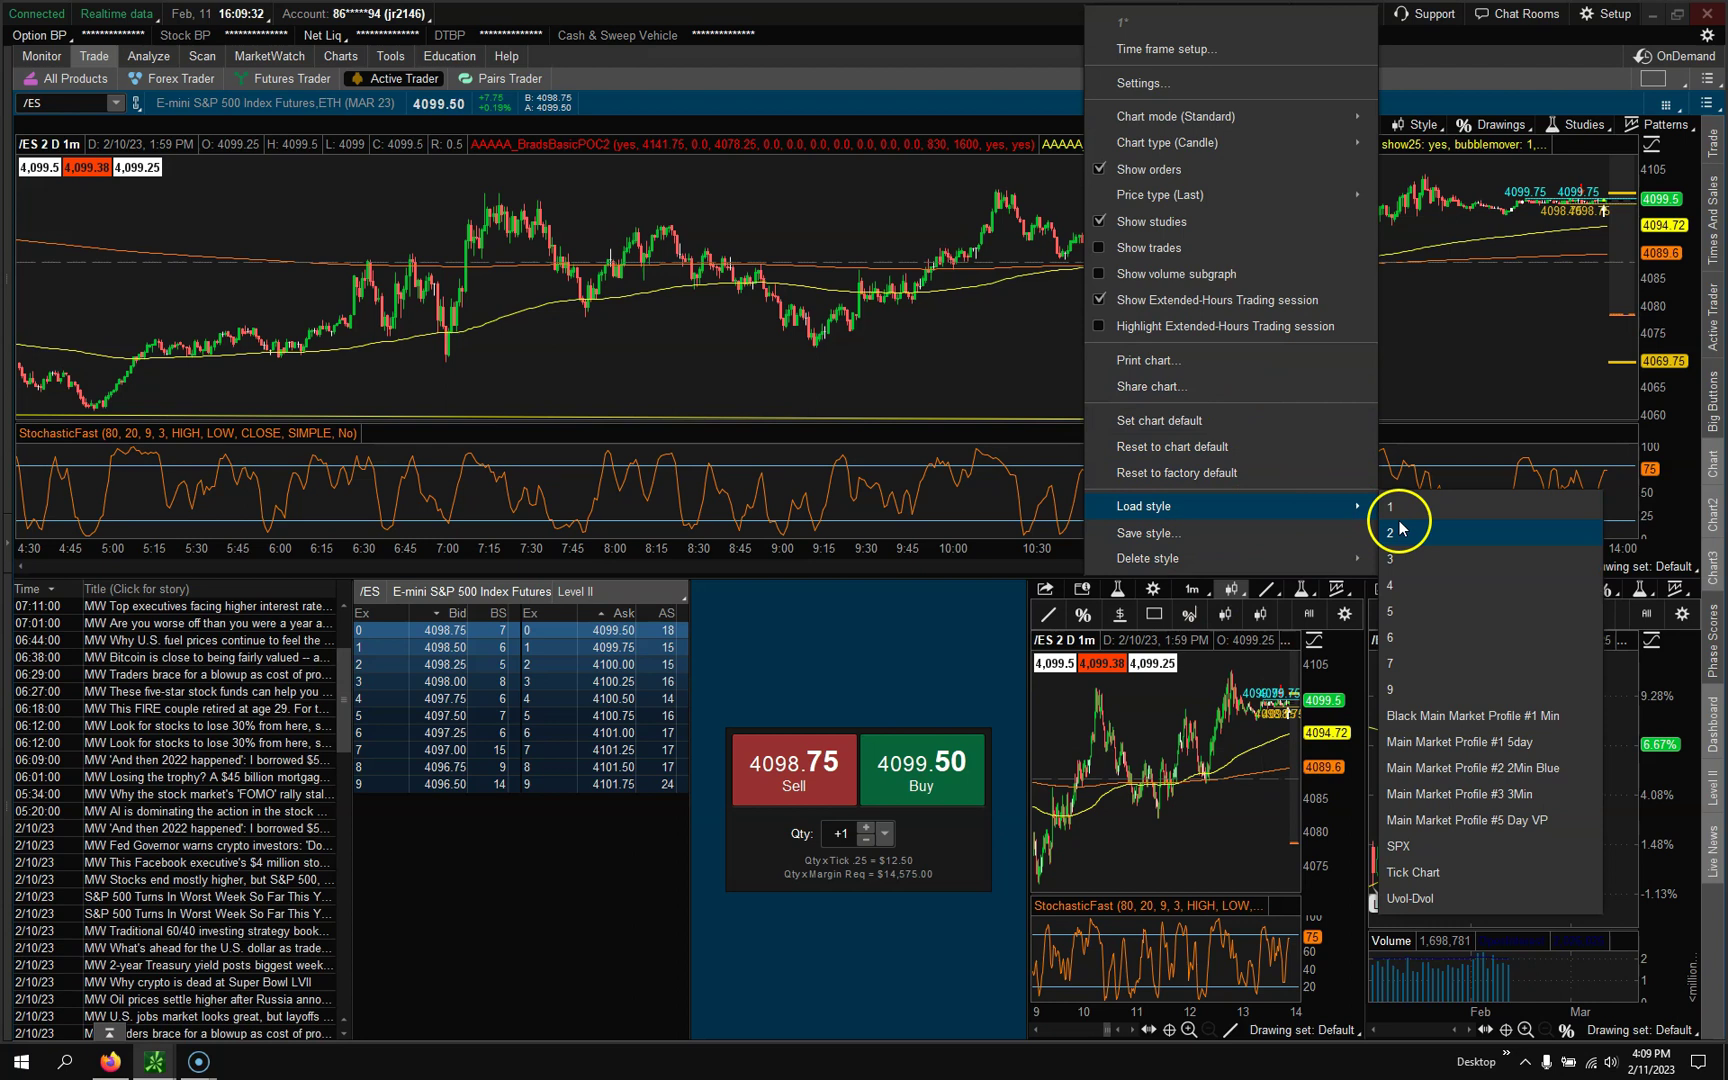
{"action": "left_click", "coordinate": [1440, 794]}
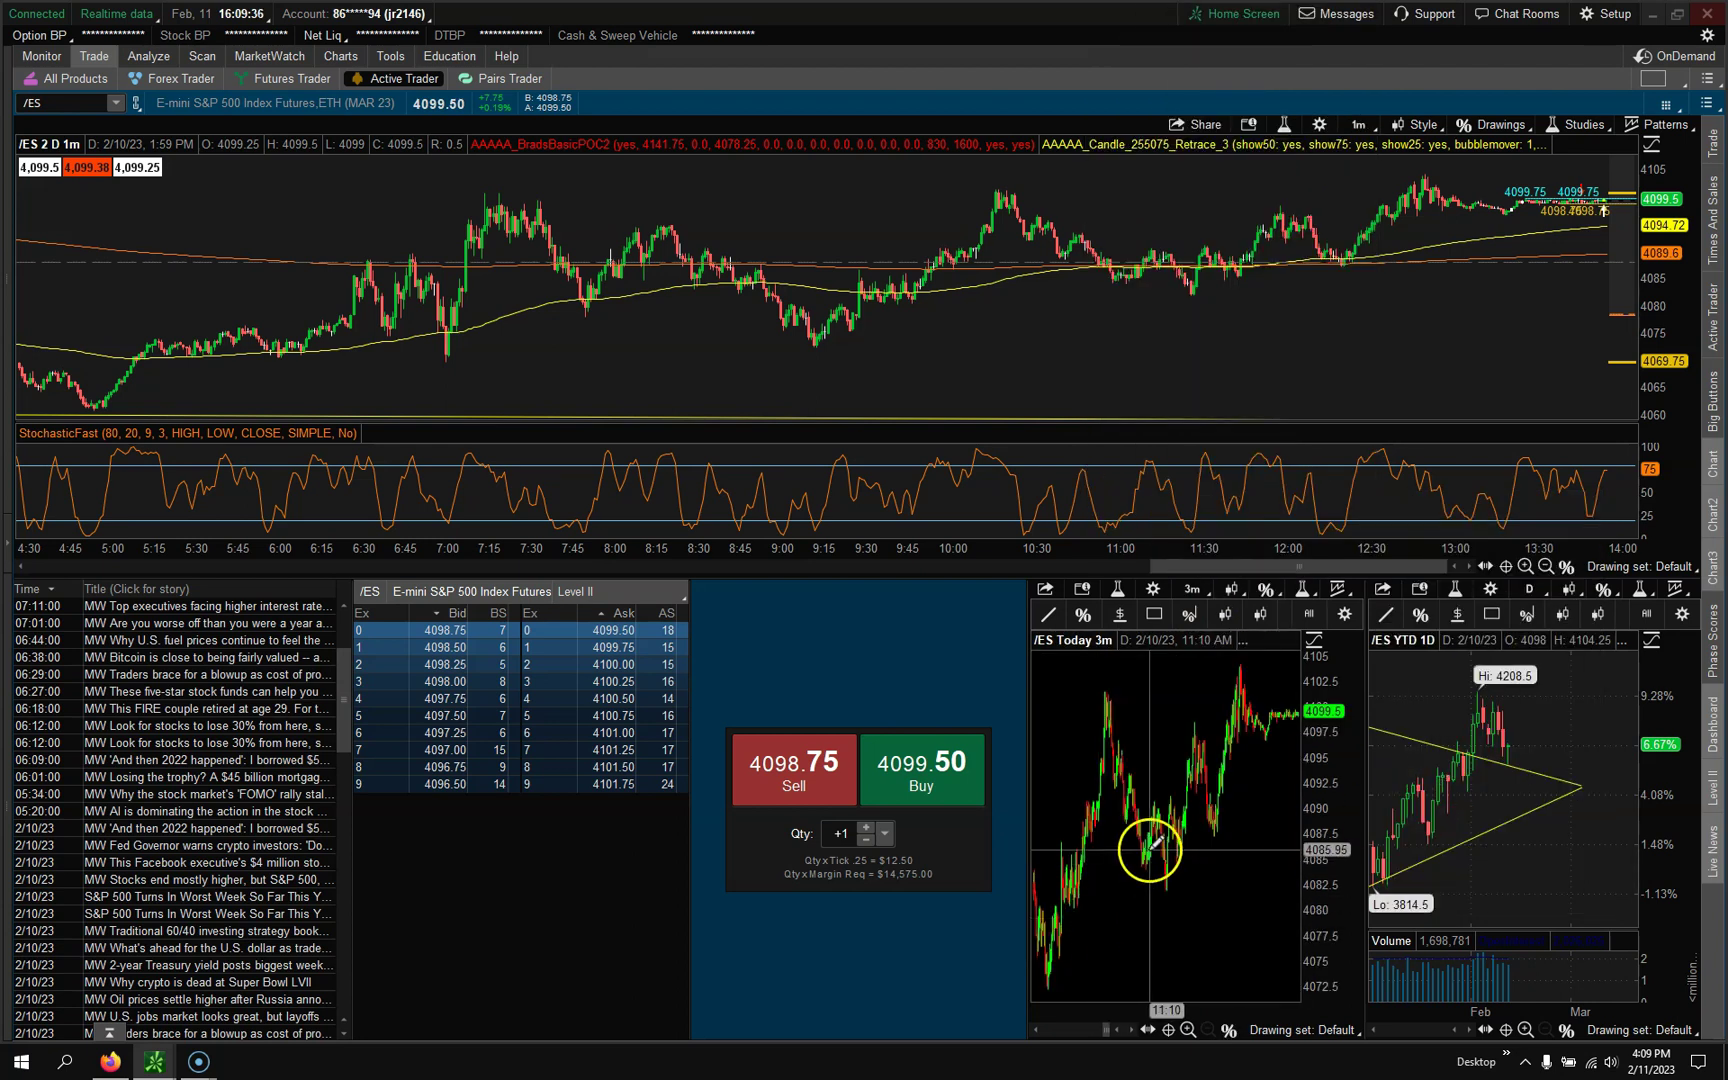
- Set that chart's time frame to 1 day, 3 minutes; switch the second chart to /ES 2-day 1-minute
{"action": "left_click", "coordinate": [1192, 589]}
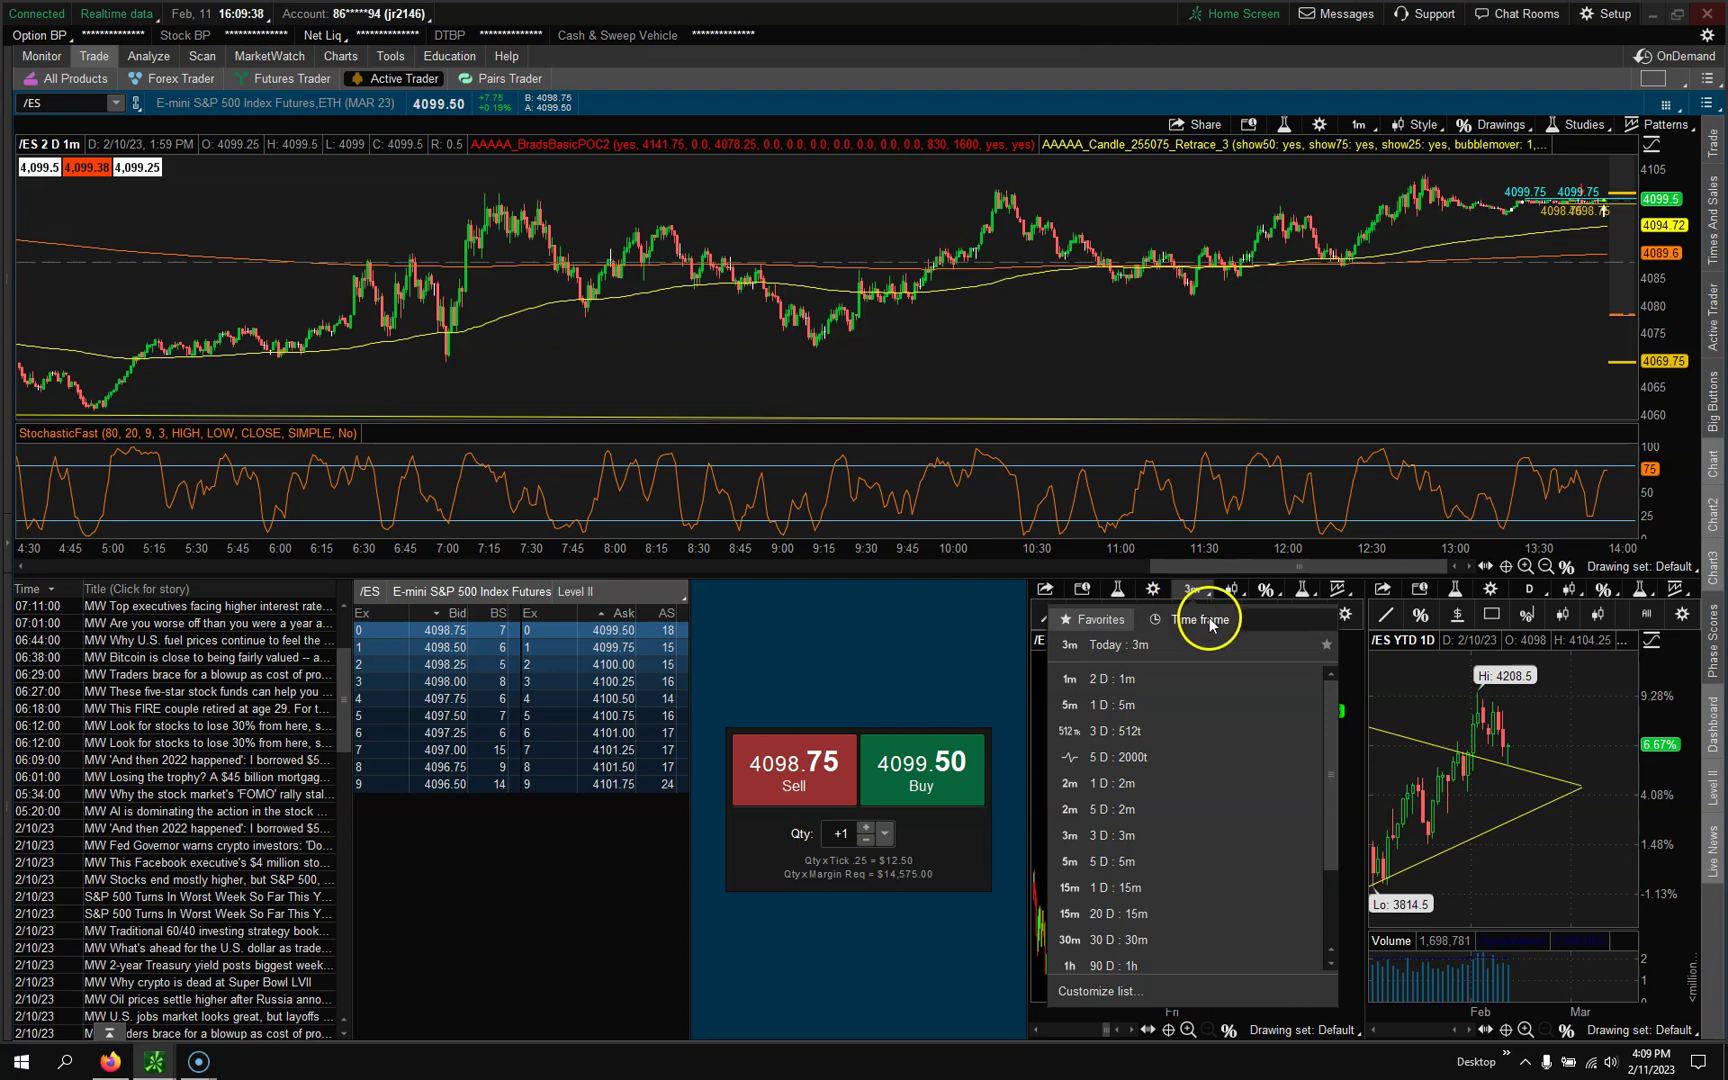
{"action": "left_click", "coordinate": [1210, 621]}
{"action": "left_click", "coordinate": [1262, 736]}
{"action": "left_click", "coordinate": [1235, 812]}
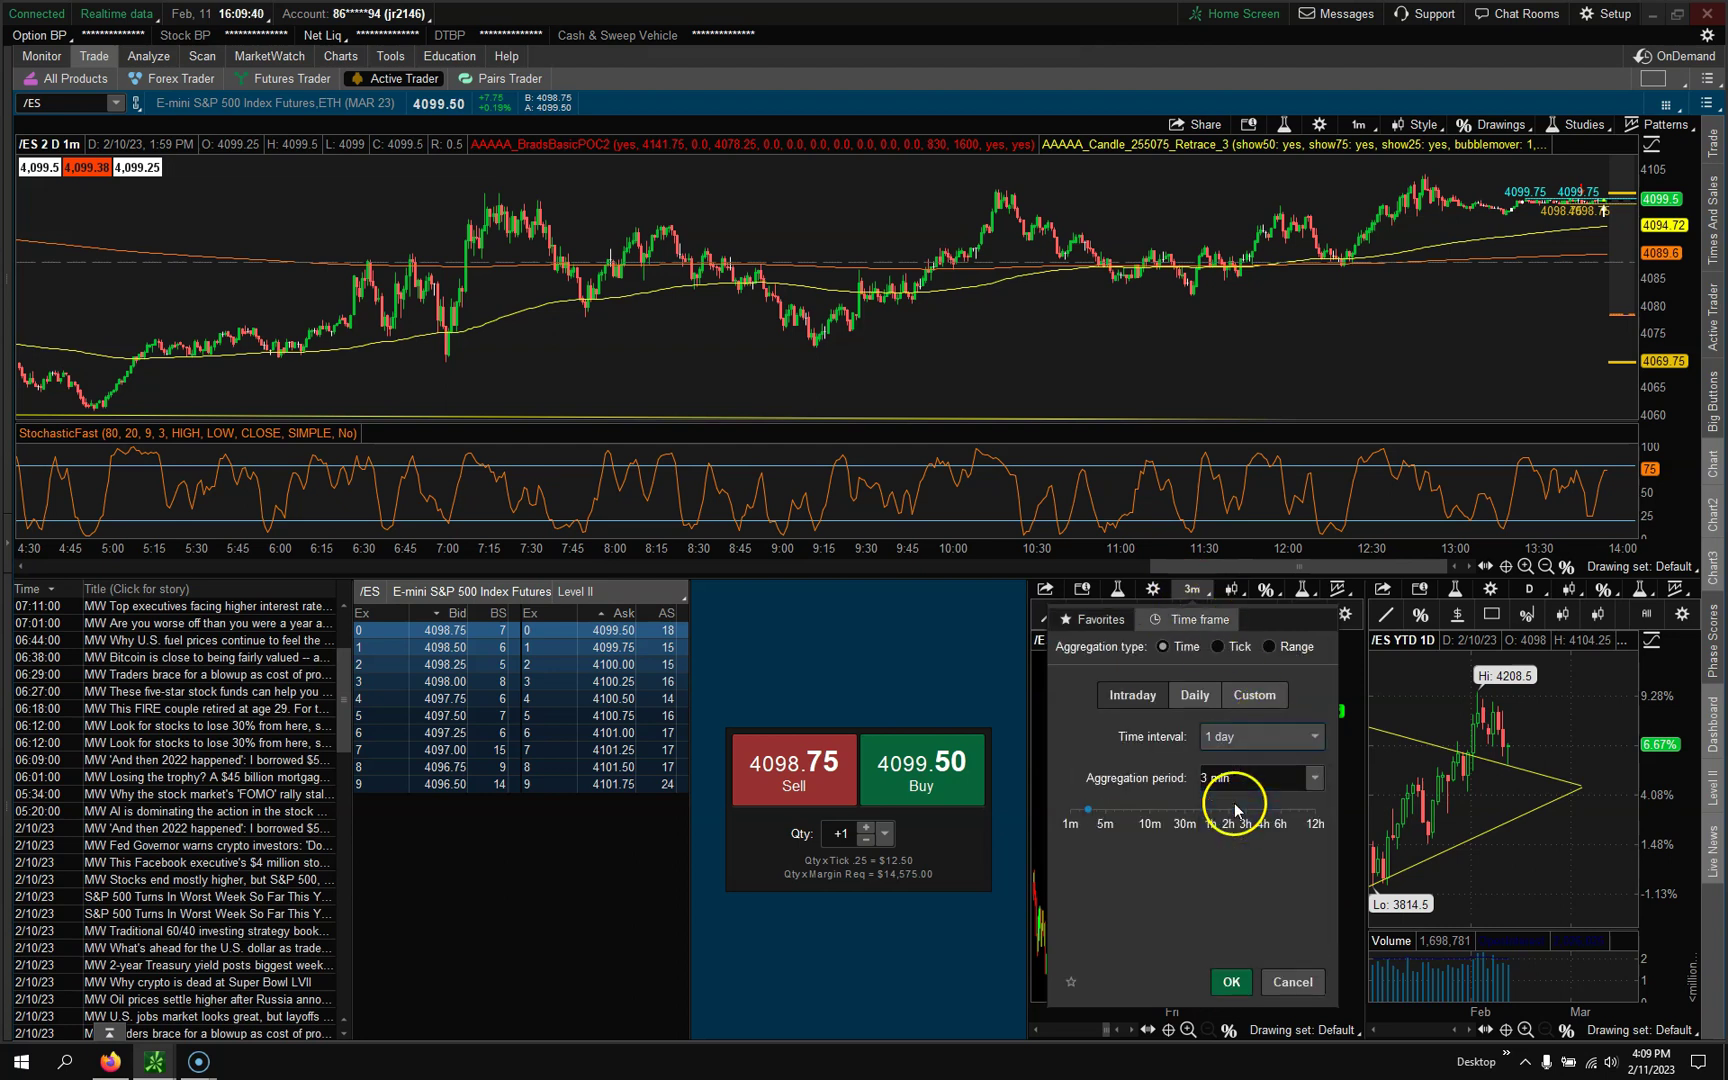
{"action": "left_click", "coordinate": [1233, 977]}
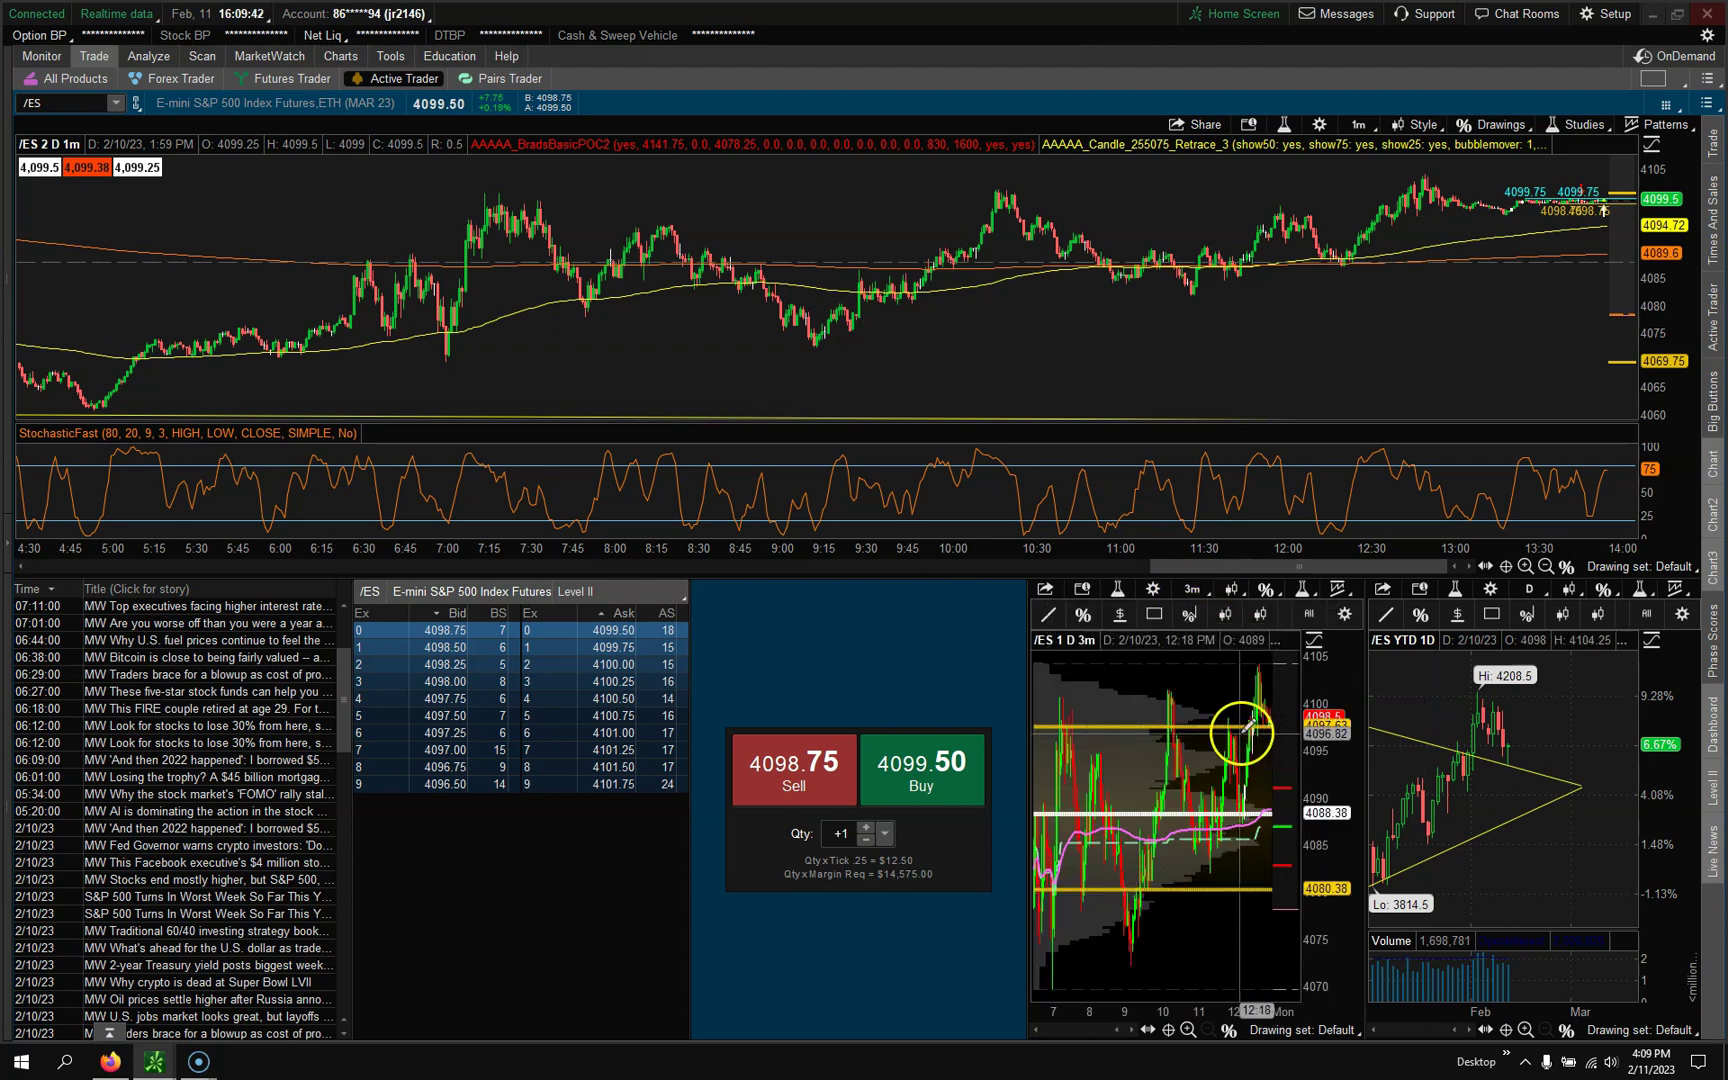
{"action": "left_click", "coordinate": [1560, 615]}
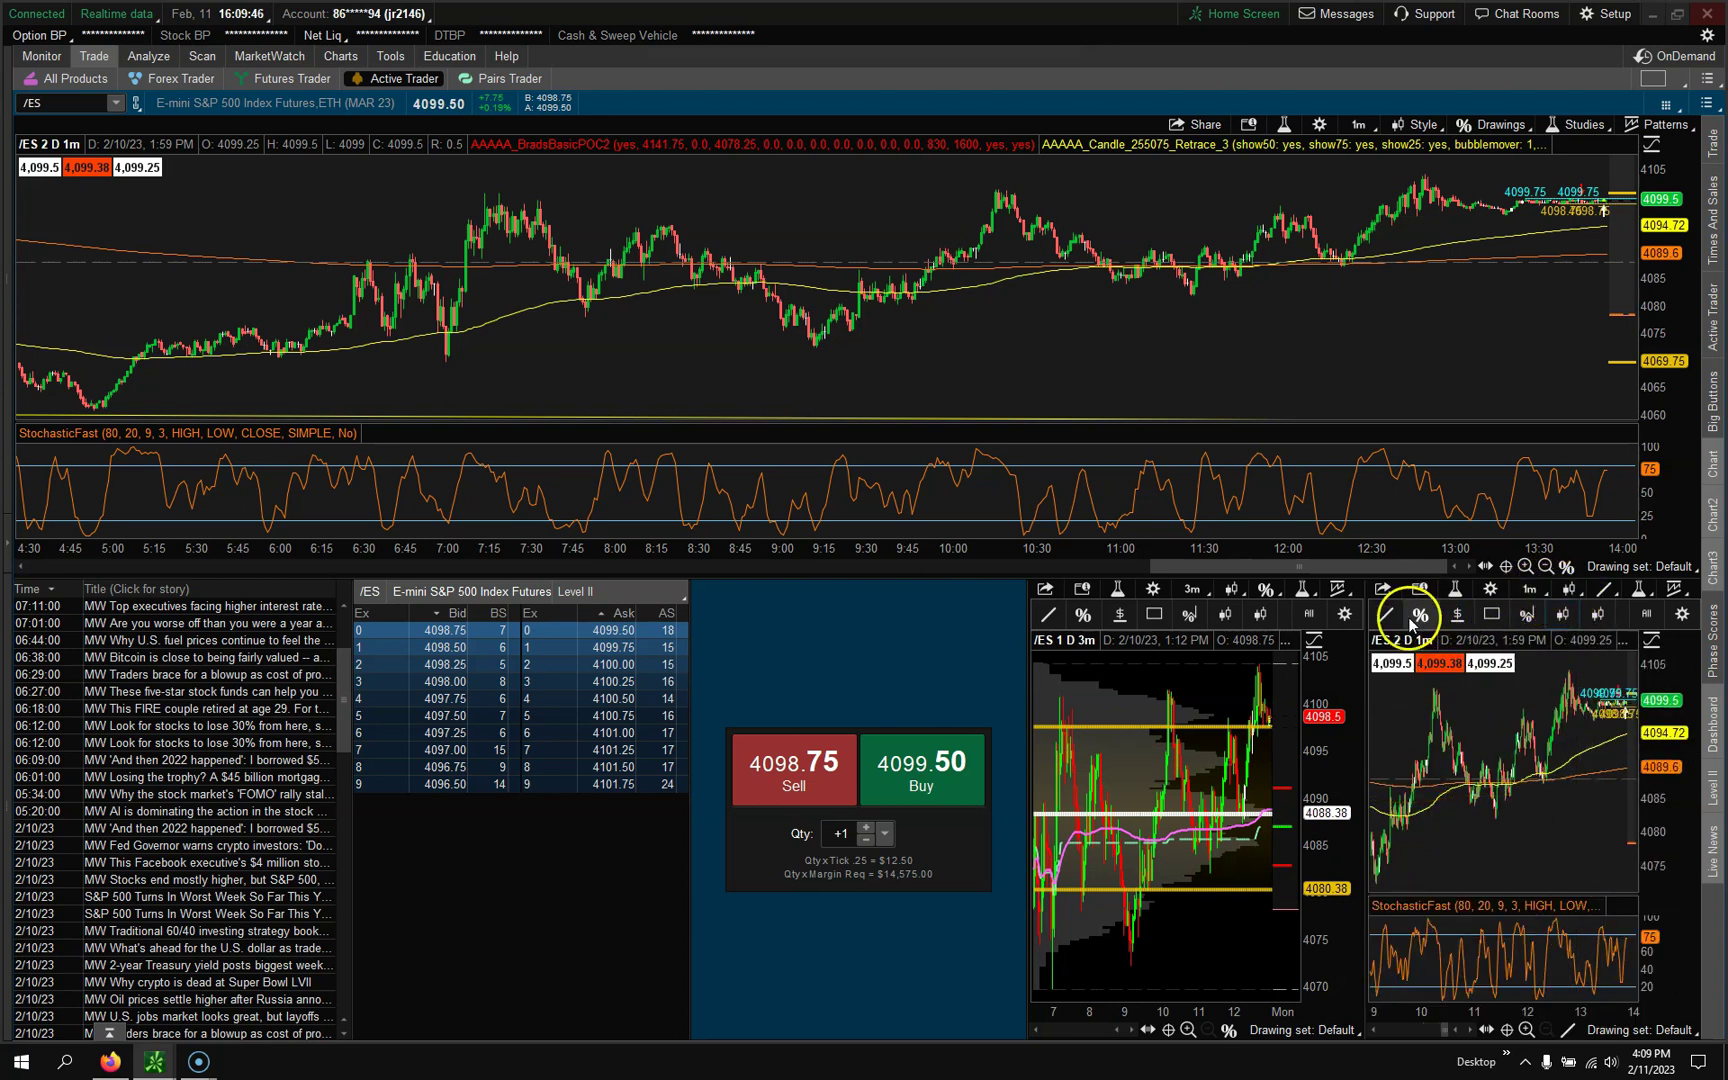
- Load saved style 5 so the lower-right chart shows /ES 5-day 5-minute with MACDHistogram and RSI
{"action": "left_click", "coordinate": [1570, 590]}
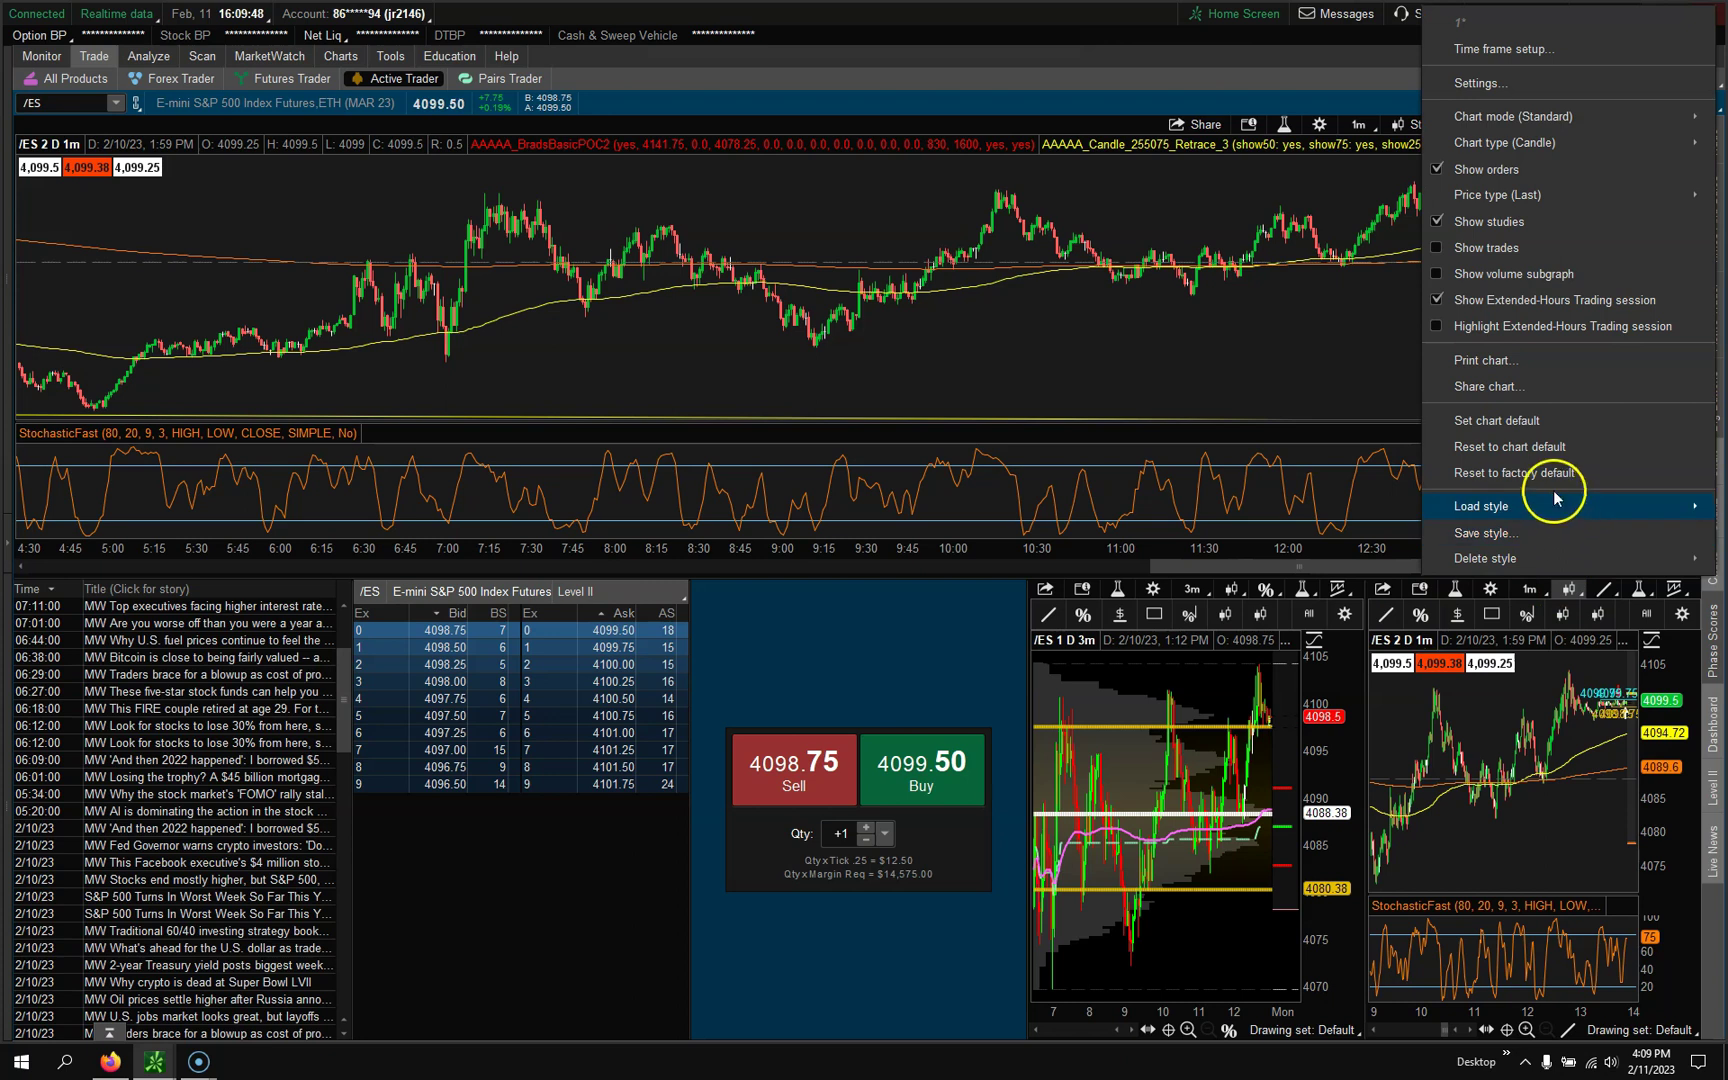
{"action": "mouse_move", "coordinate": [1497, 503]}
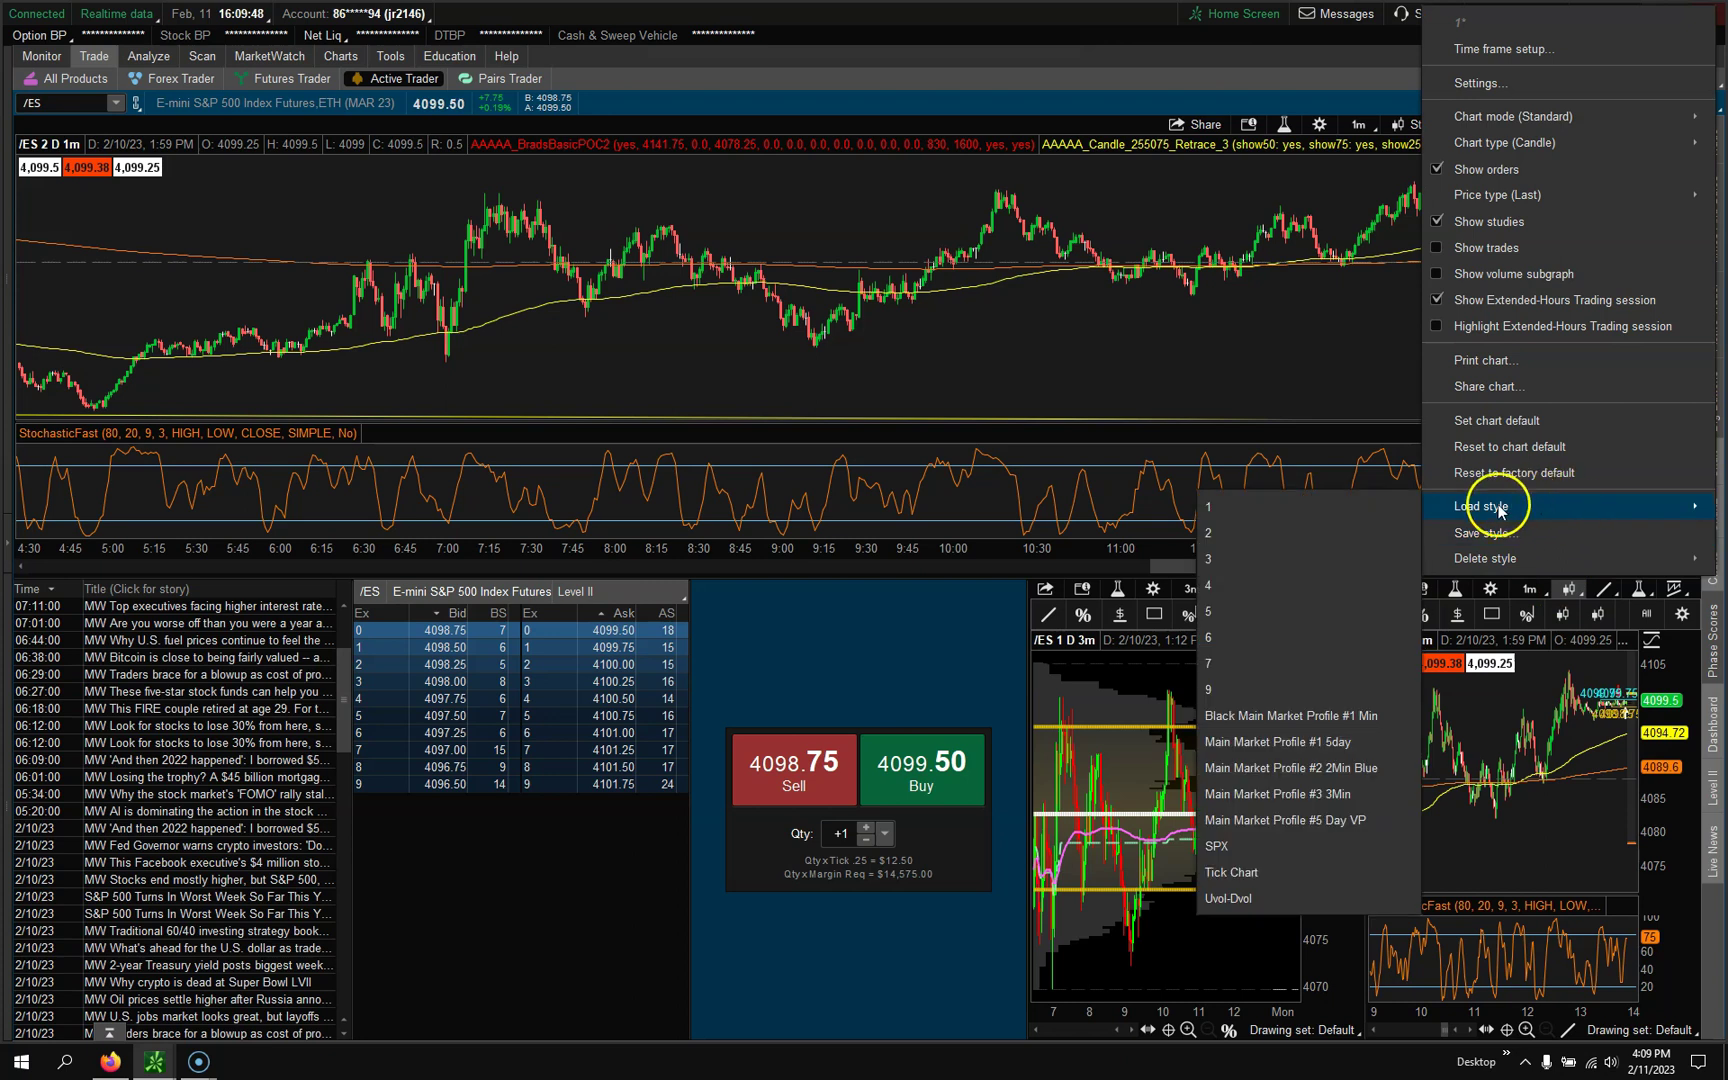
{"action": "left_click", "coordinate": [1216, 612]}
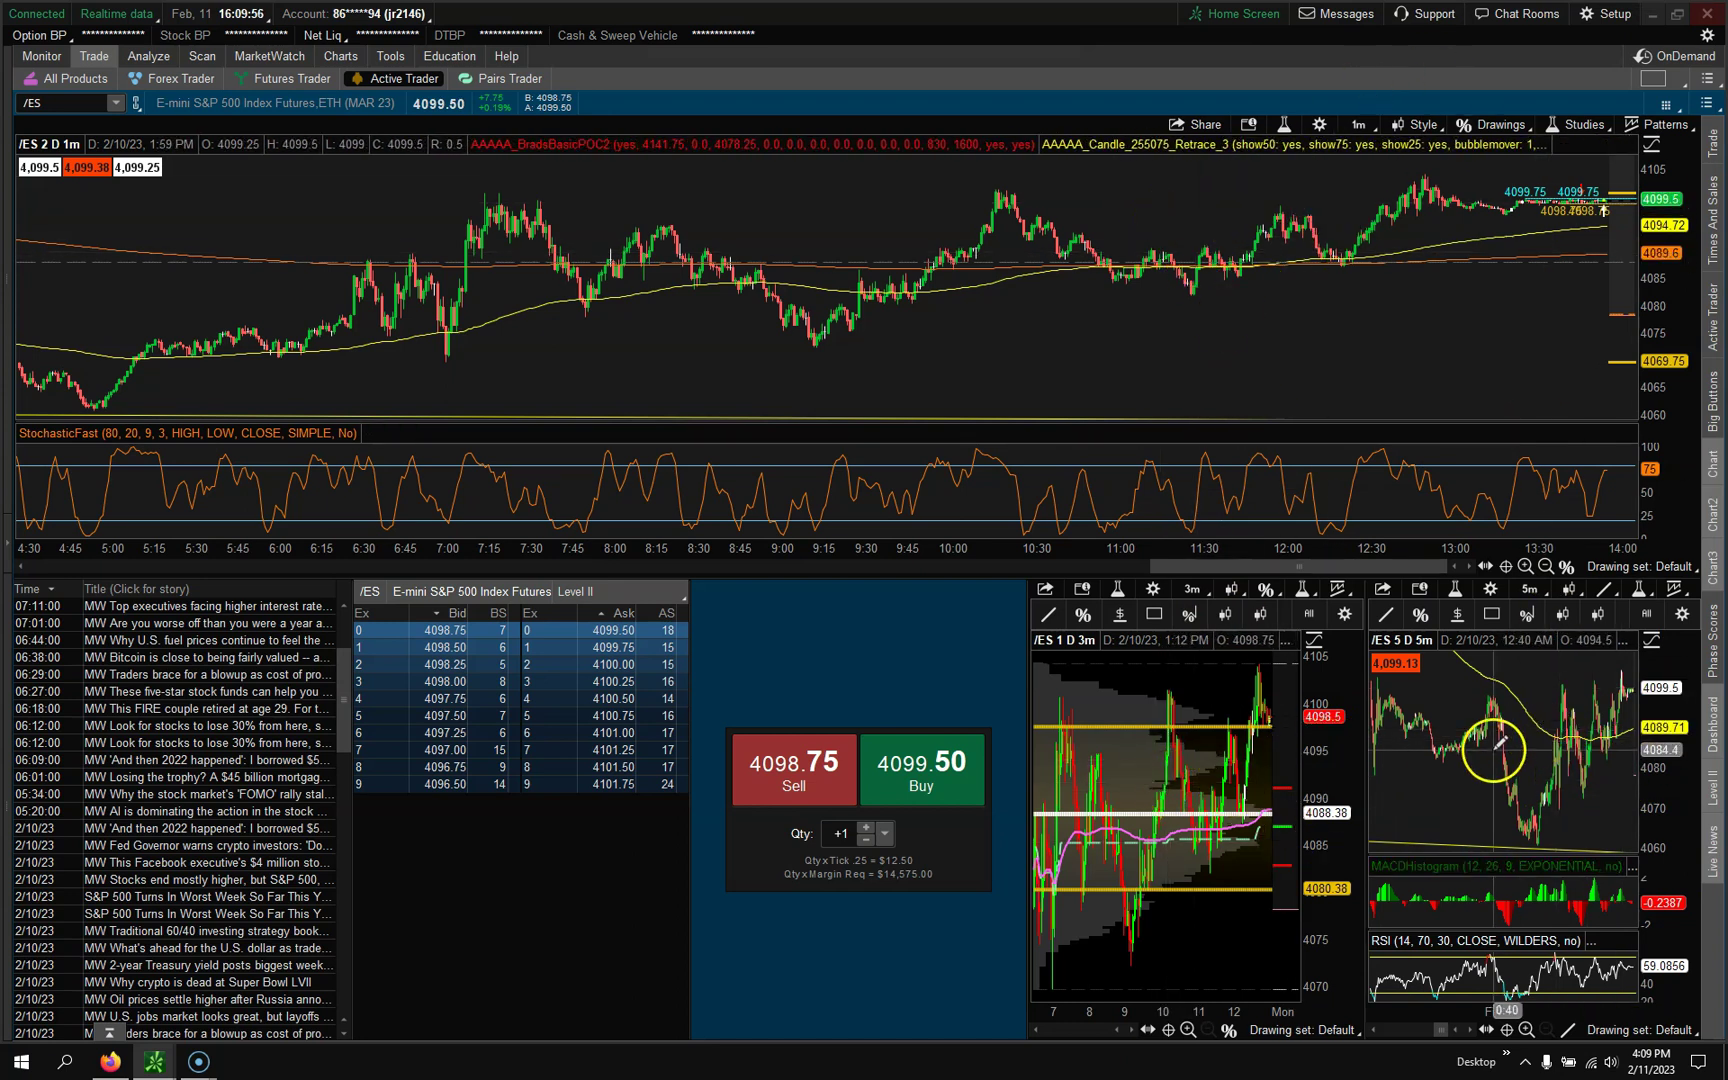
{"action": "left_click", "coordinate": [1455, 590]}
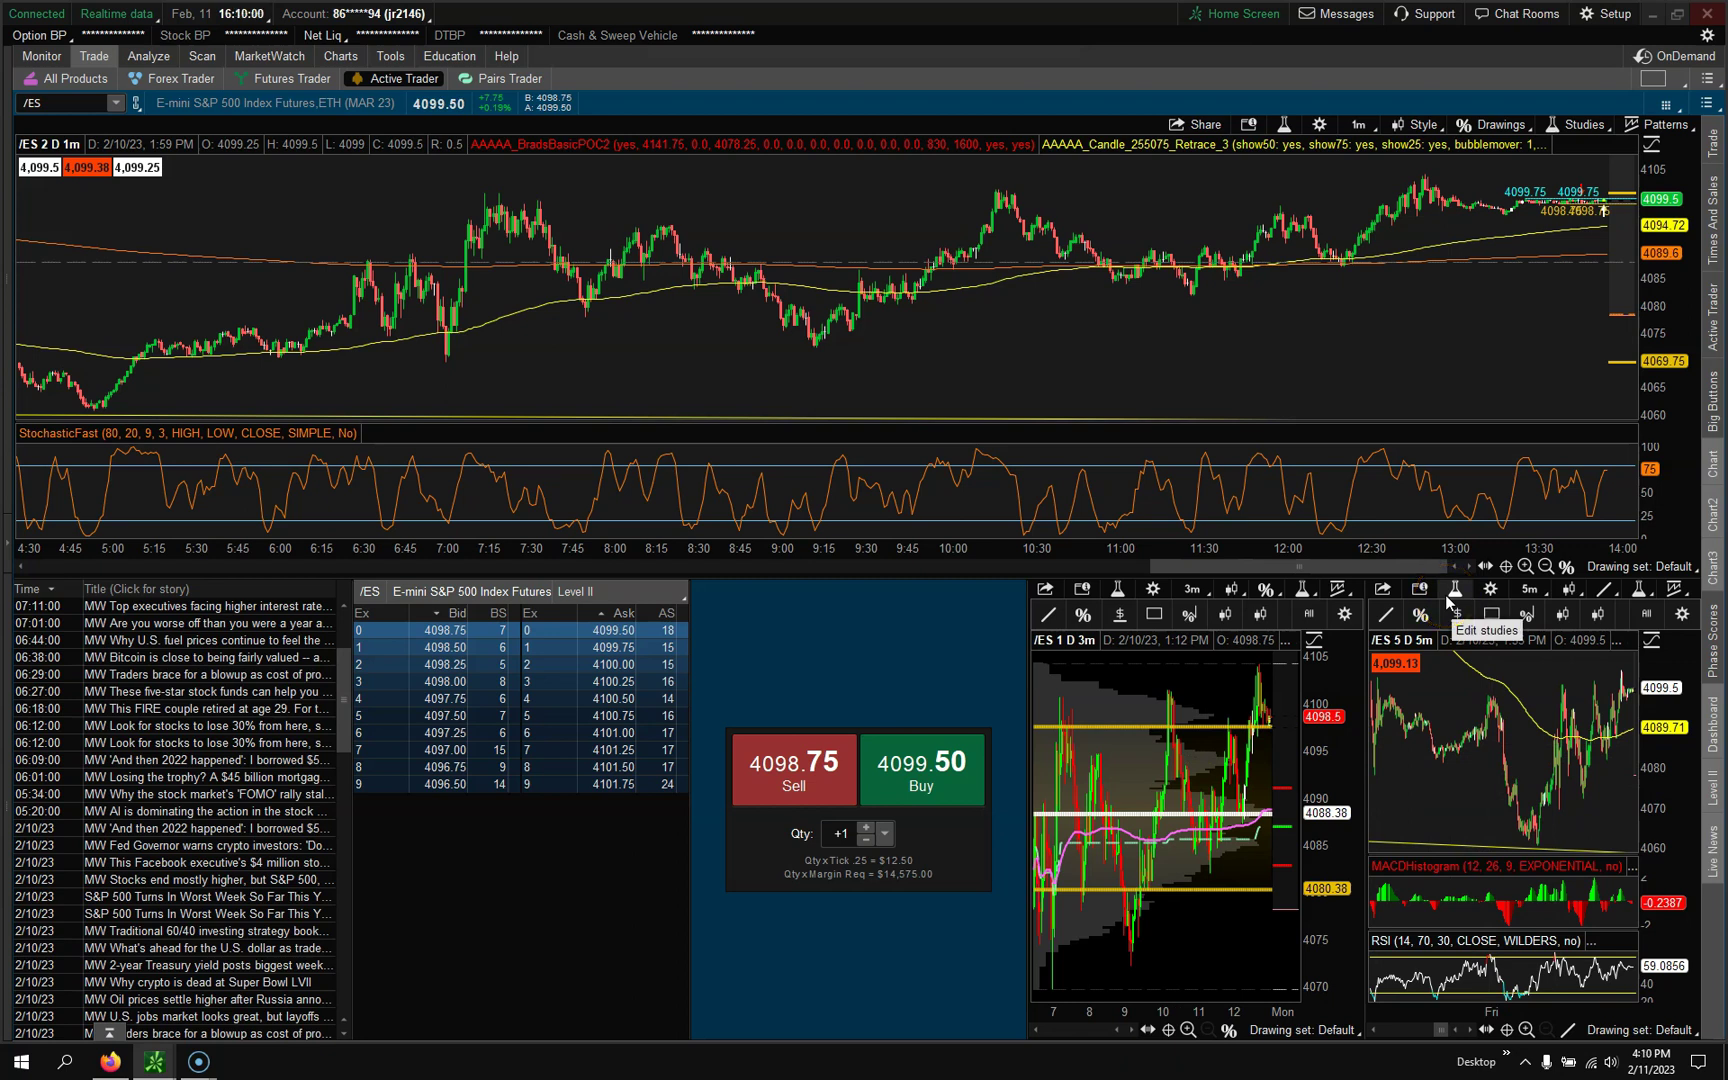
- Hide the quick buy/sell panel, Level II book and Live News list so both /ES charts share the bottom row
{"action": "left_click", "coordinate": [1659, 703]}
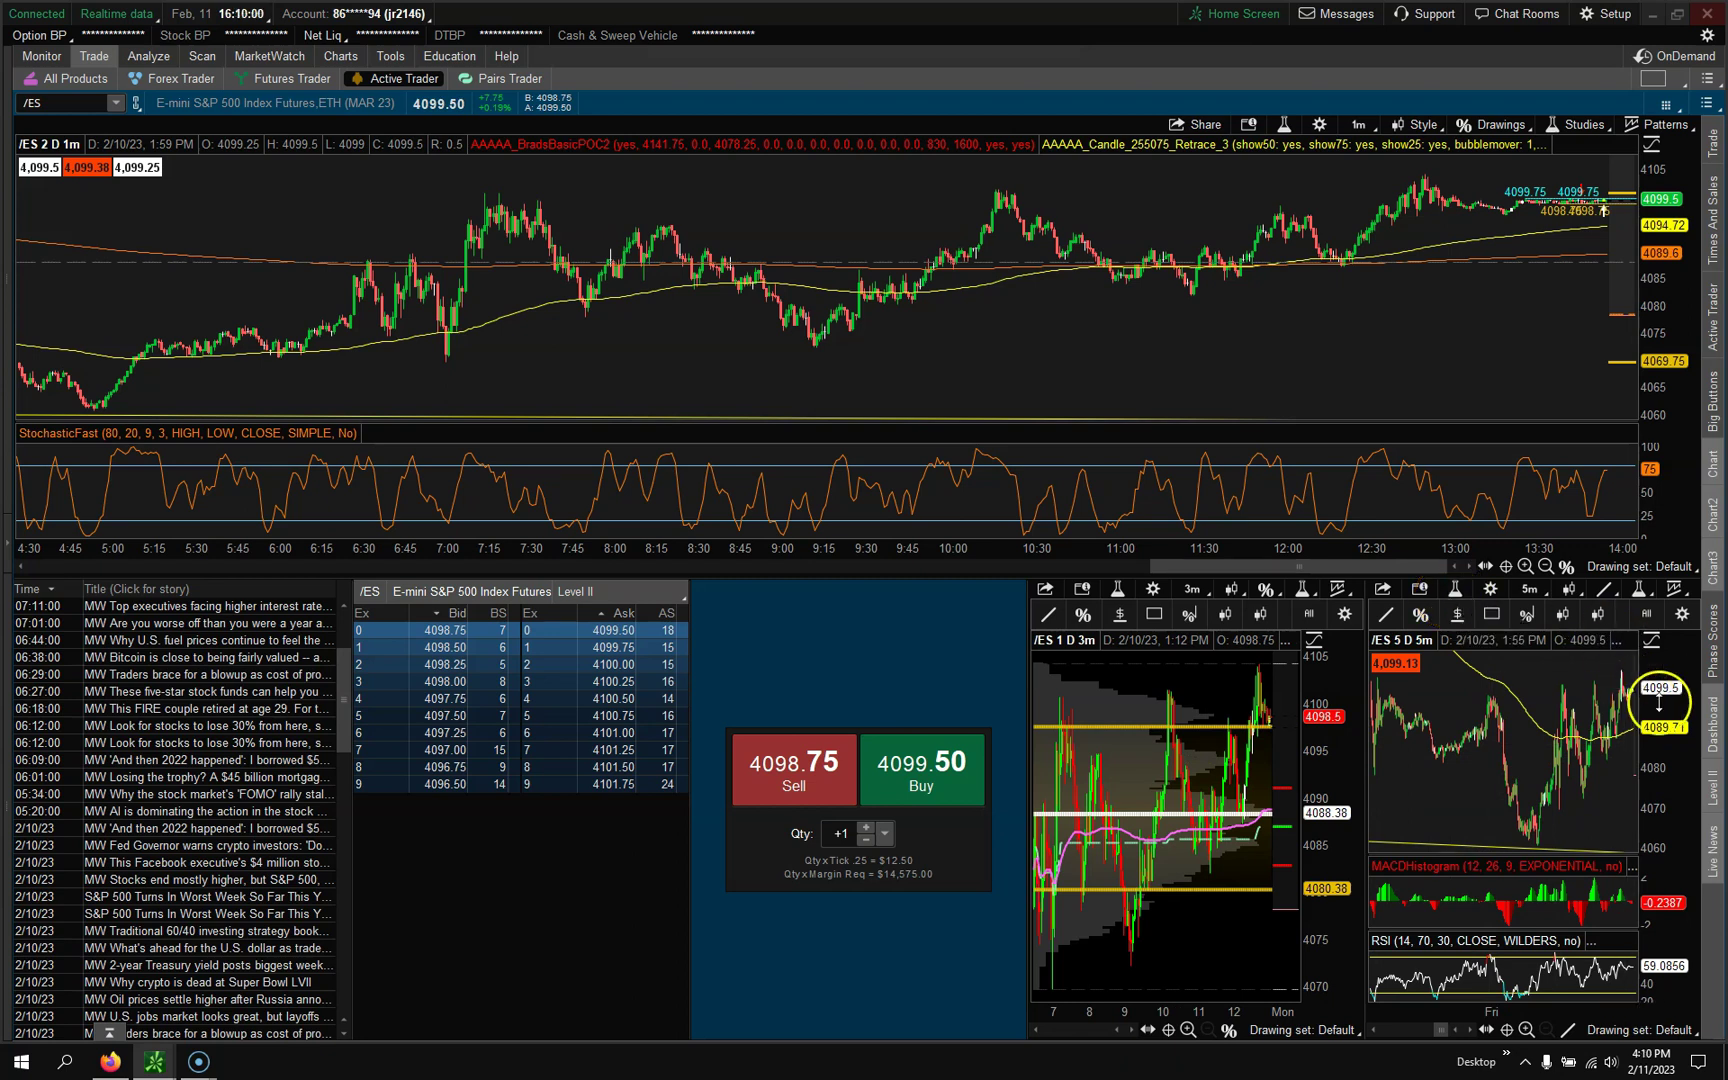
{"action": "left_click", "coordinate": [1714, 740]}
{"action": "left_click", "coordinate": [1716, 800]}
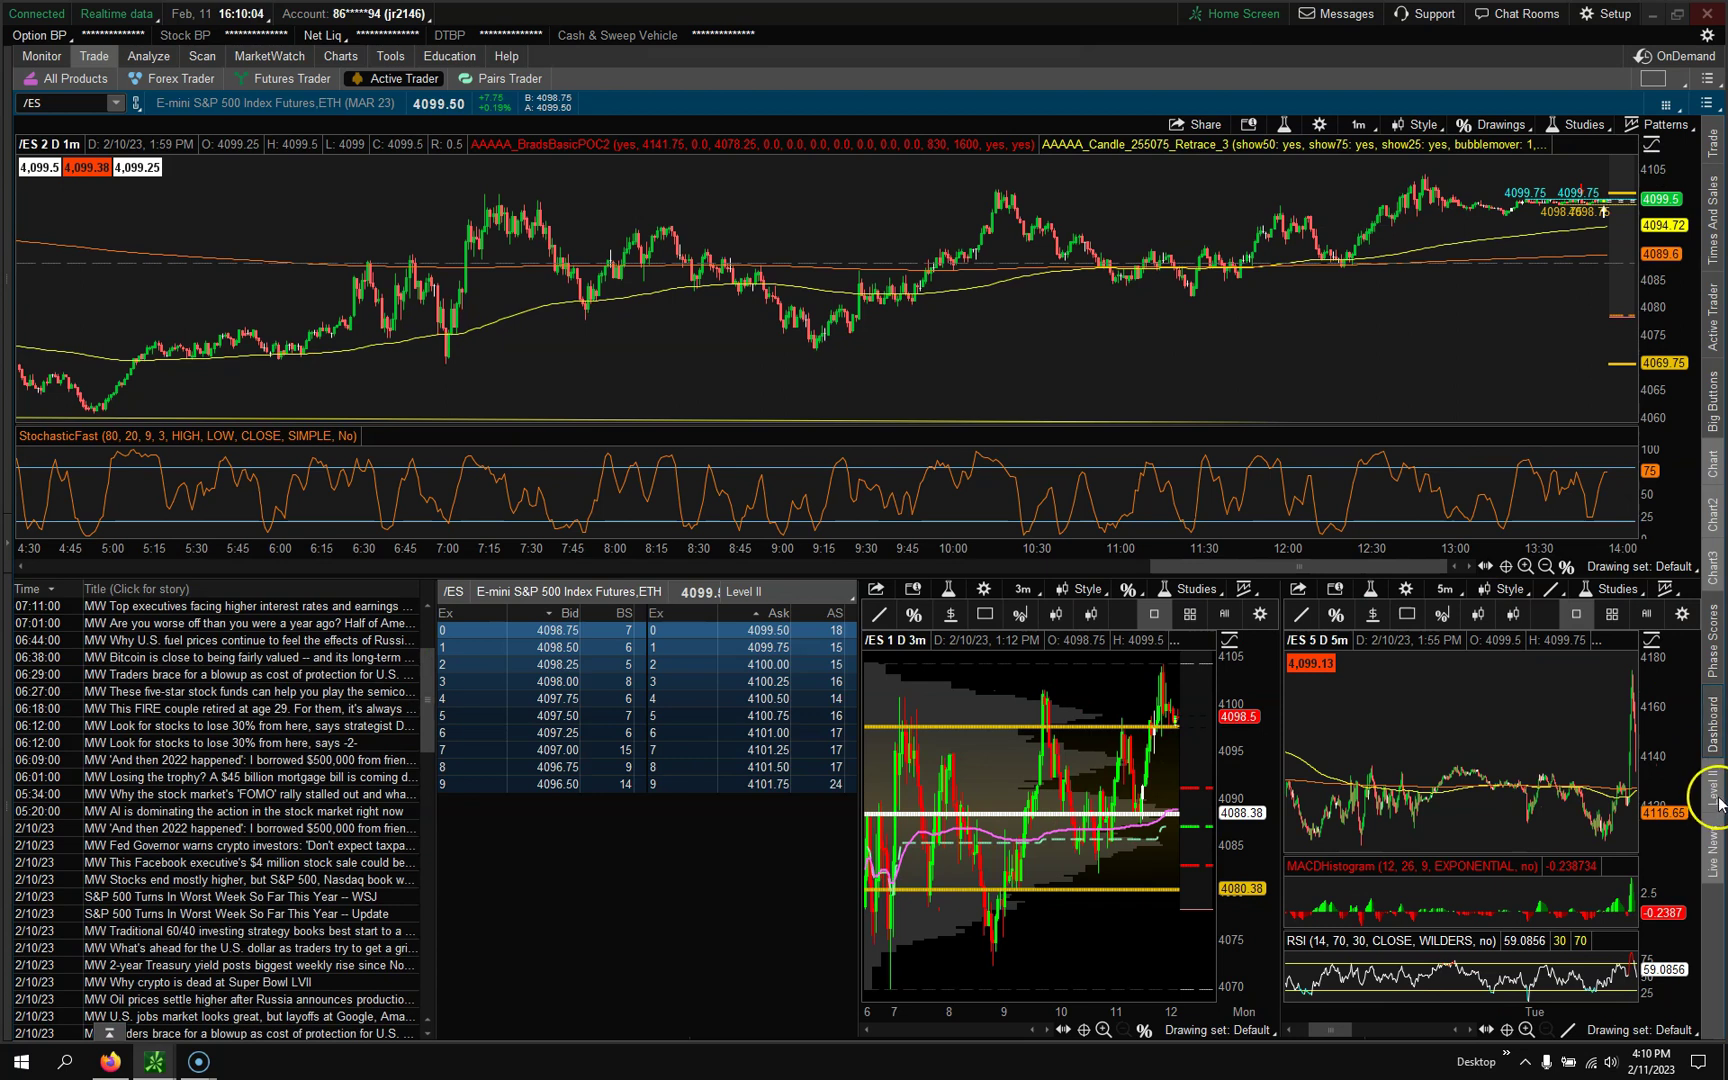
{"action": "left_click", "coordinate": [1714, 848]}
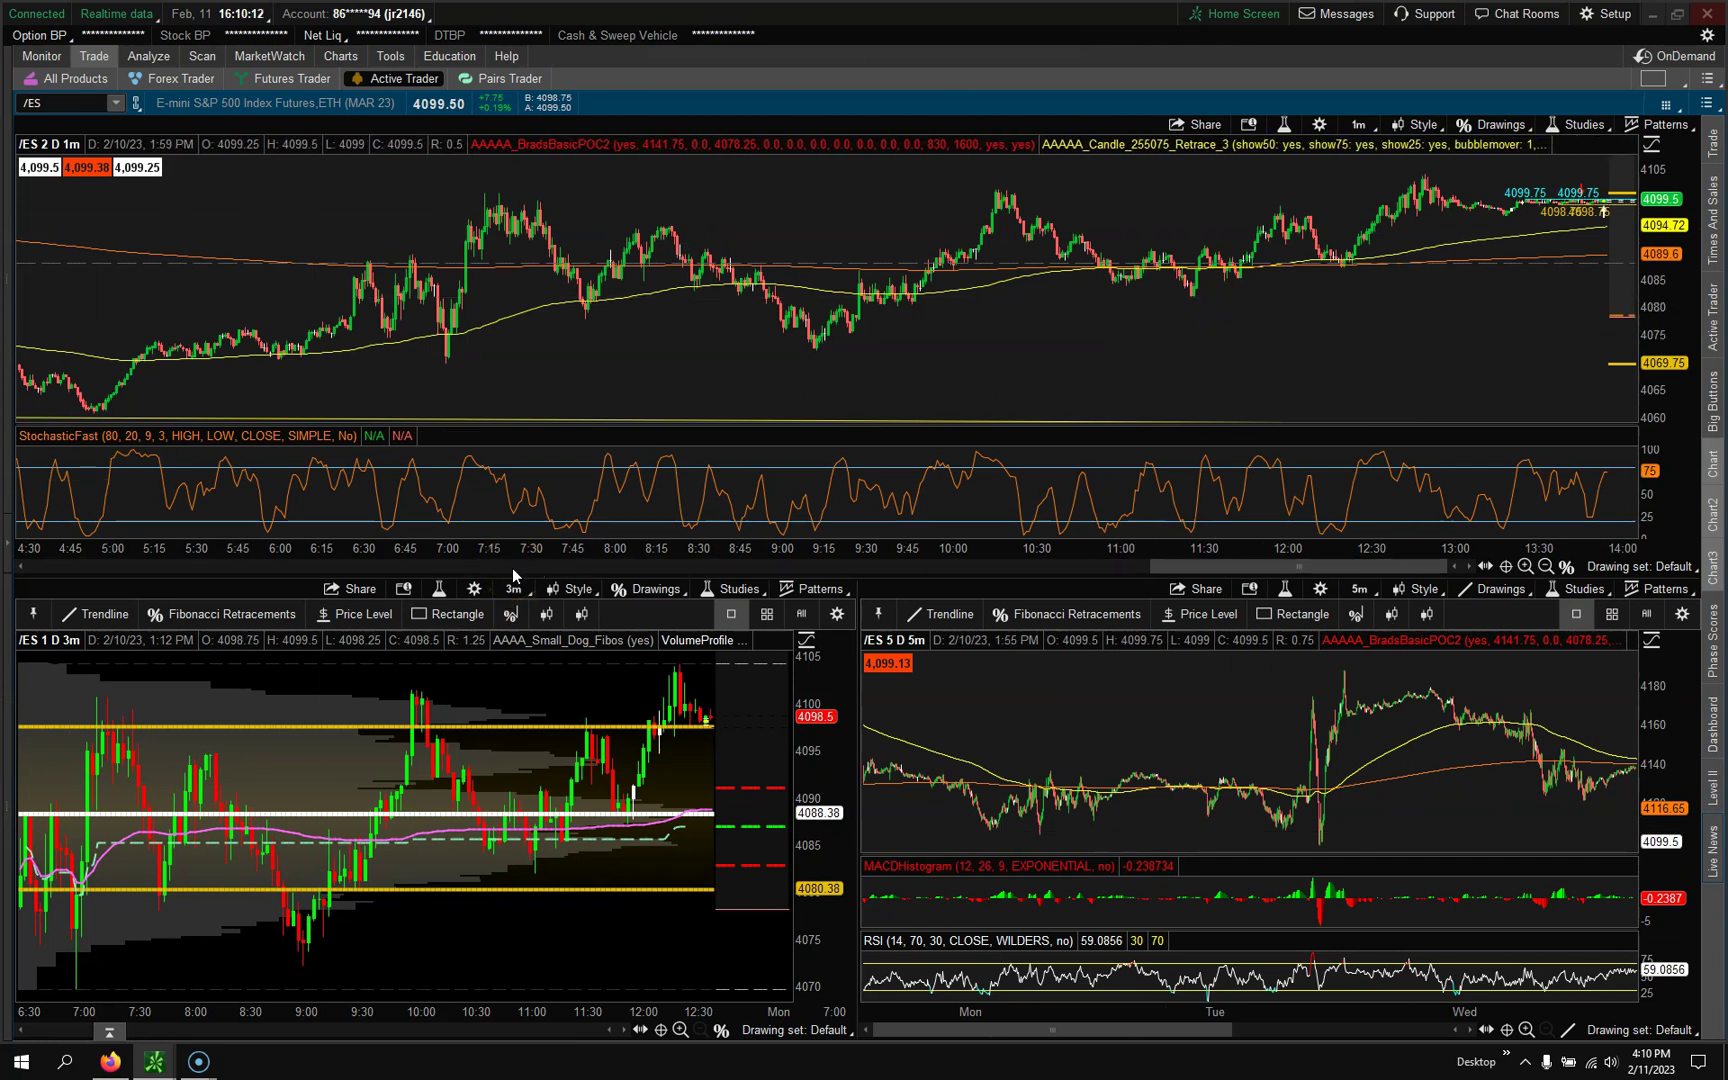
- Switch the grid to a 1x2 layout and show an AAPL daily year-to-date chart in the new right cell
{"action": "left_click", "coordinate": [1680, 89]}
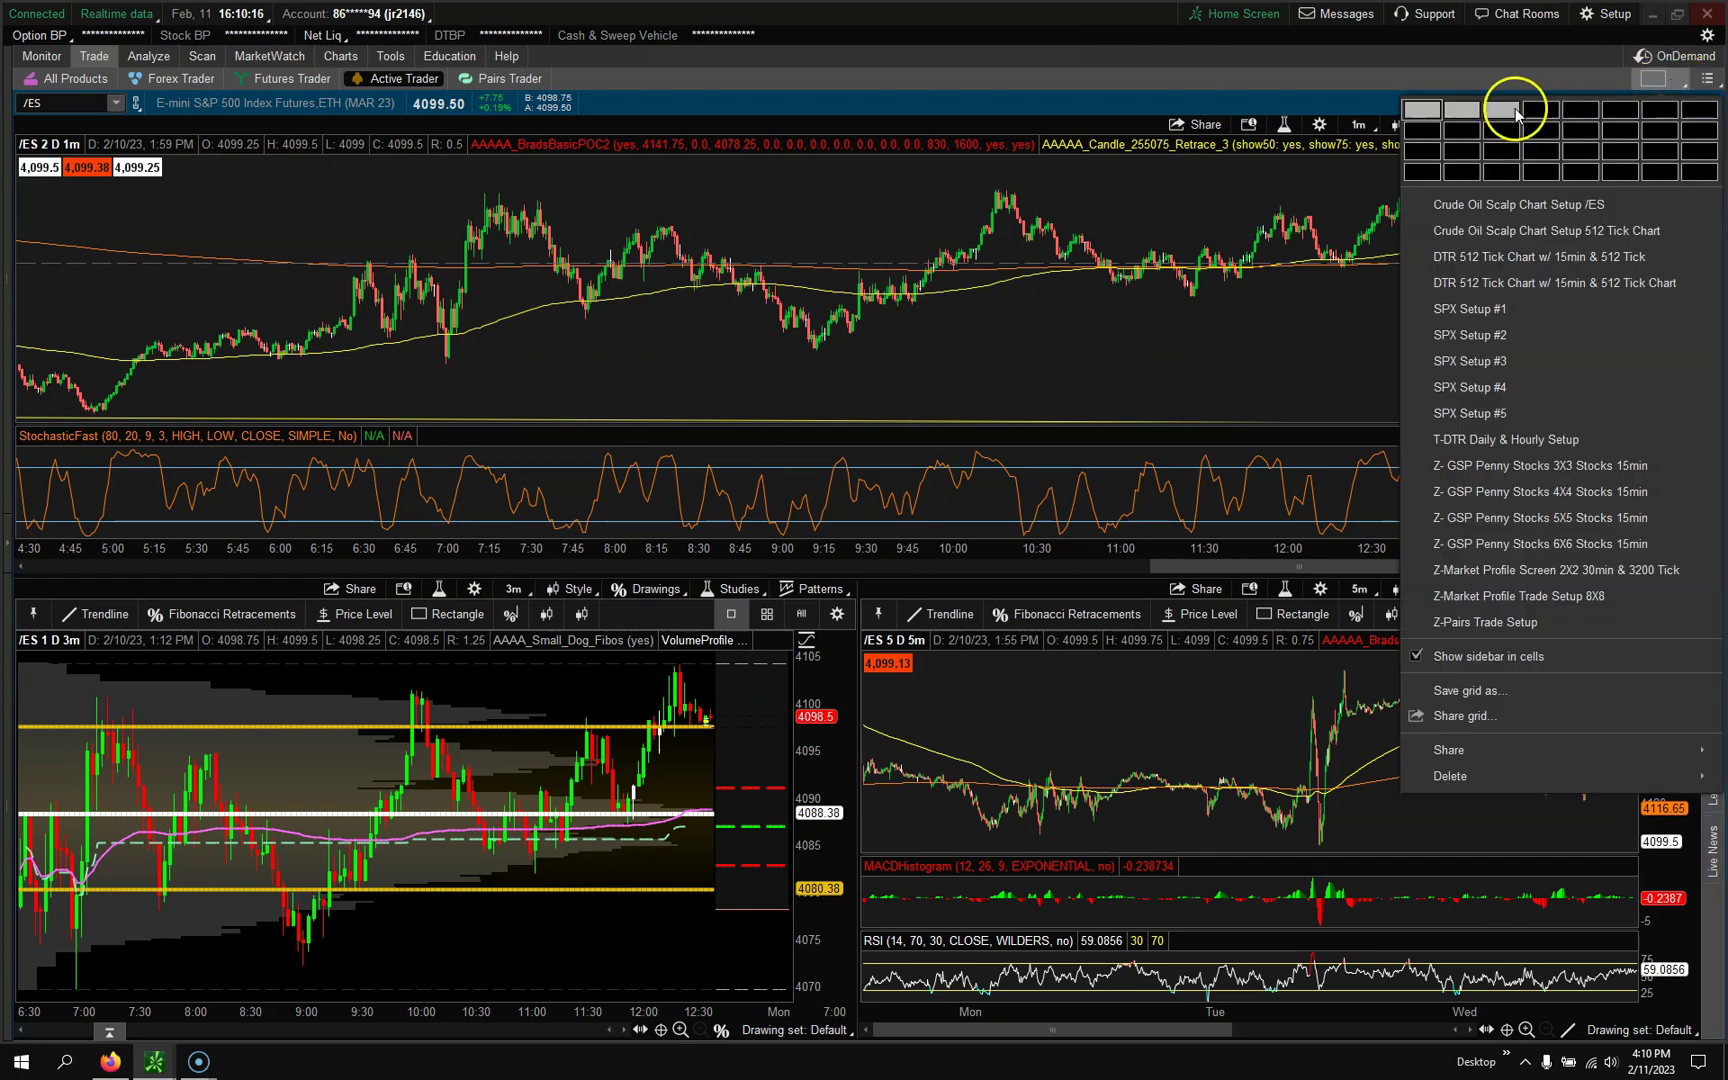
{"action": "left_click", "coordinate": [1468, 112]}
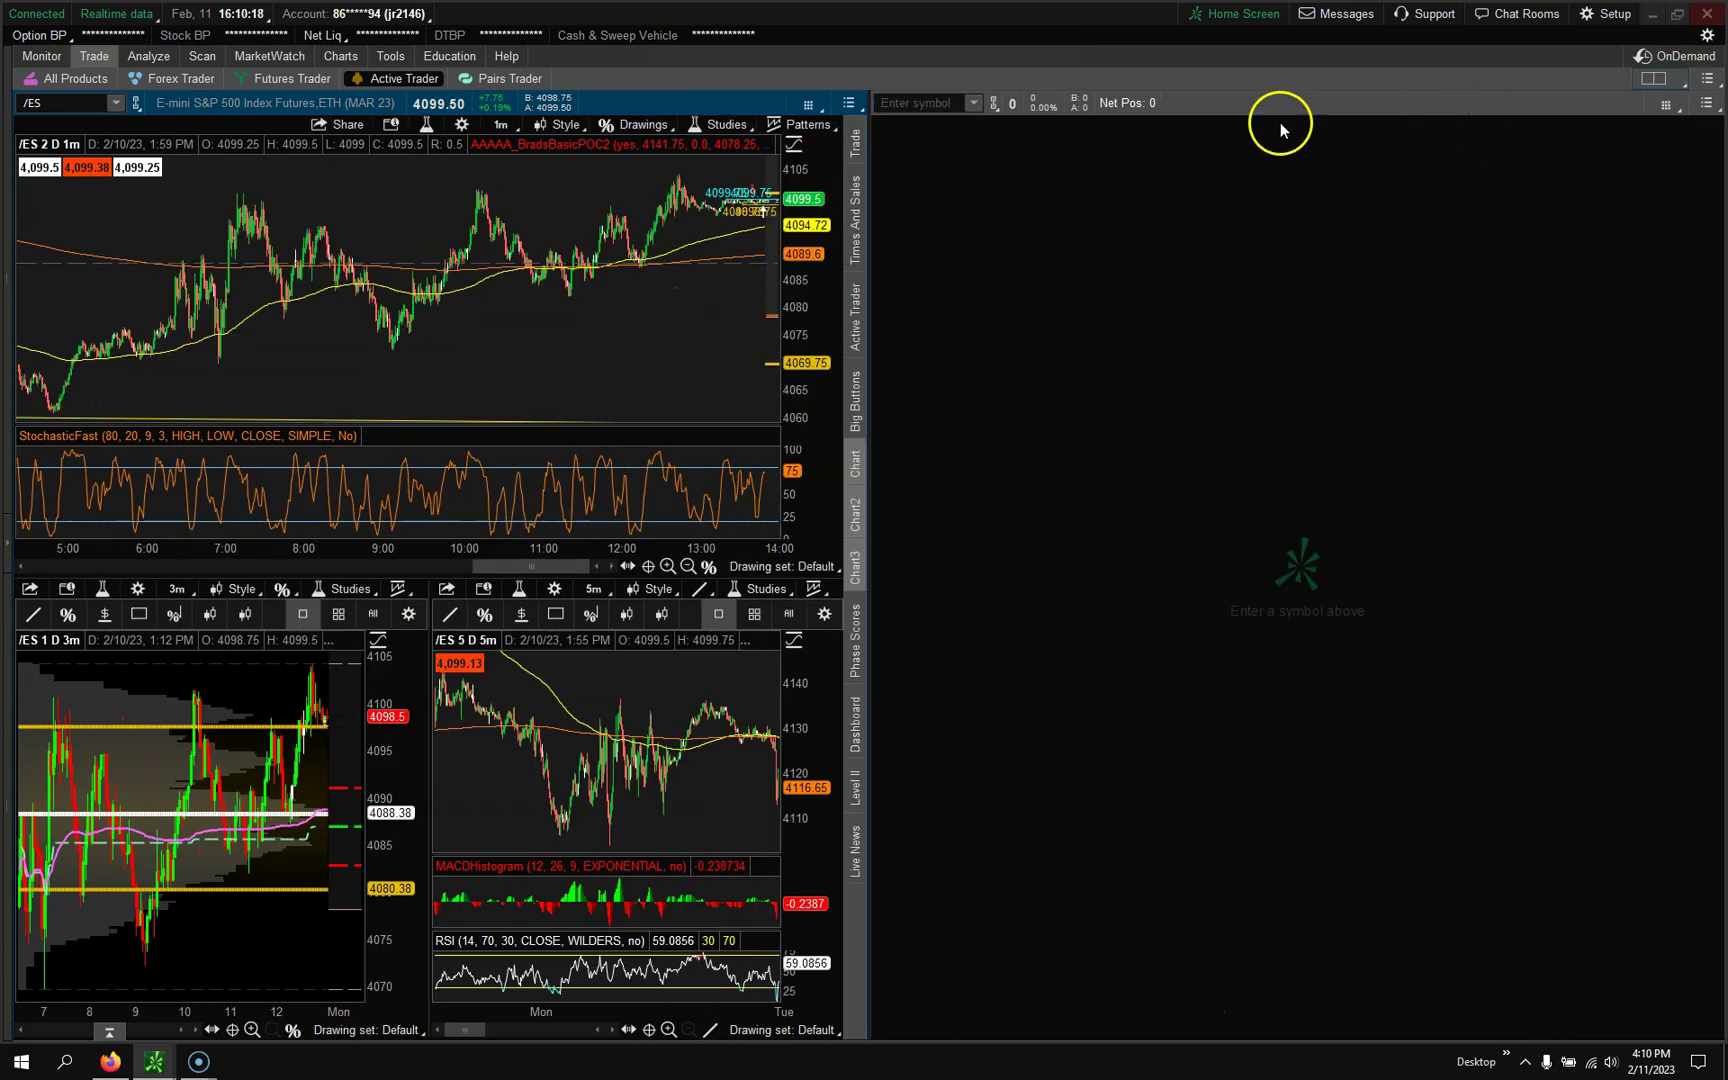
{"action": "left_click", "coordinate": [940, 100]}
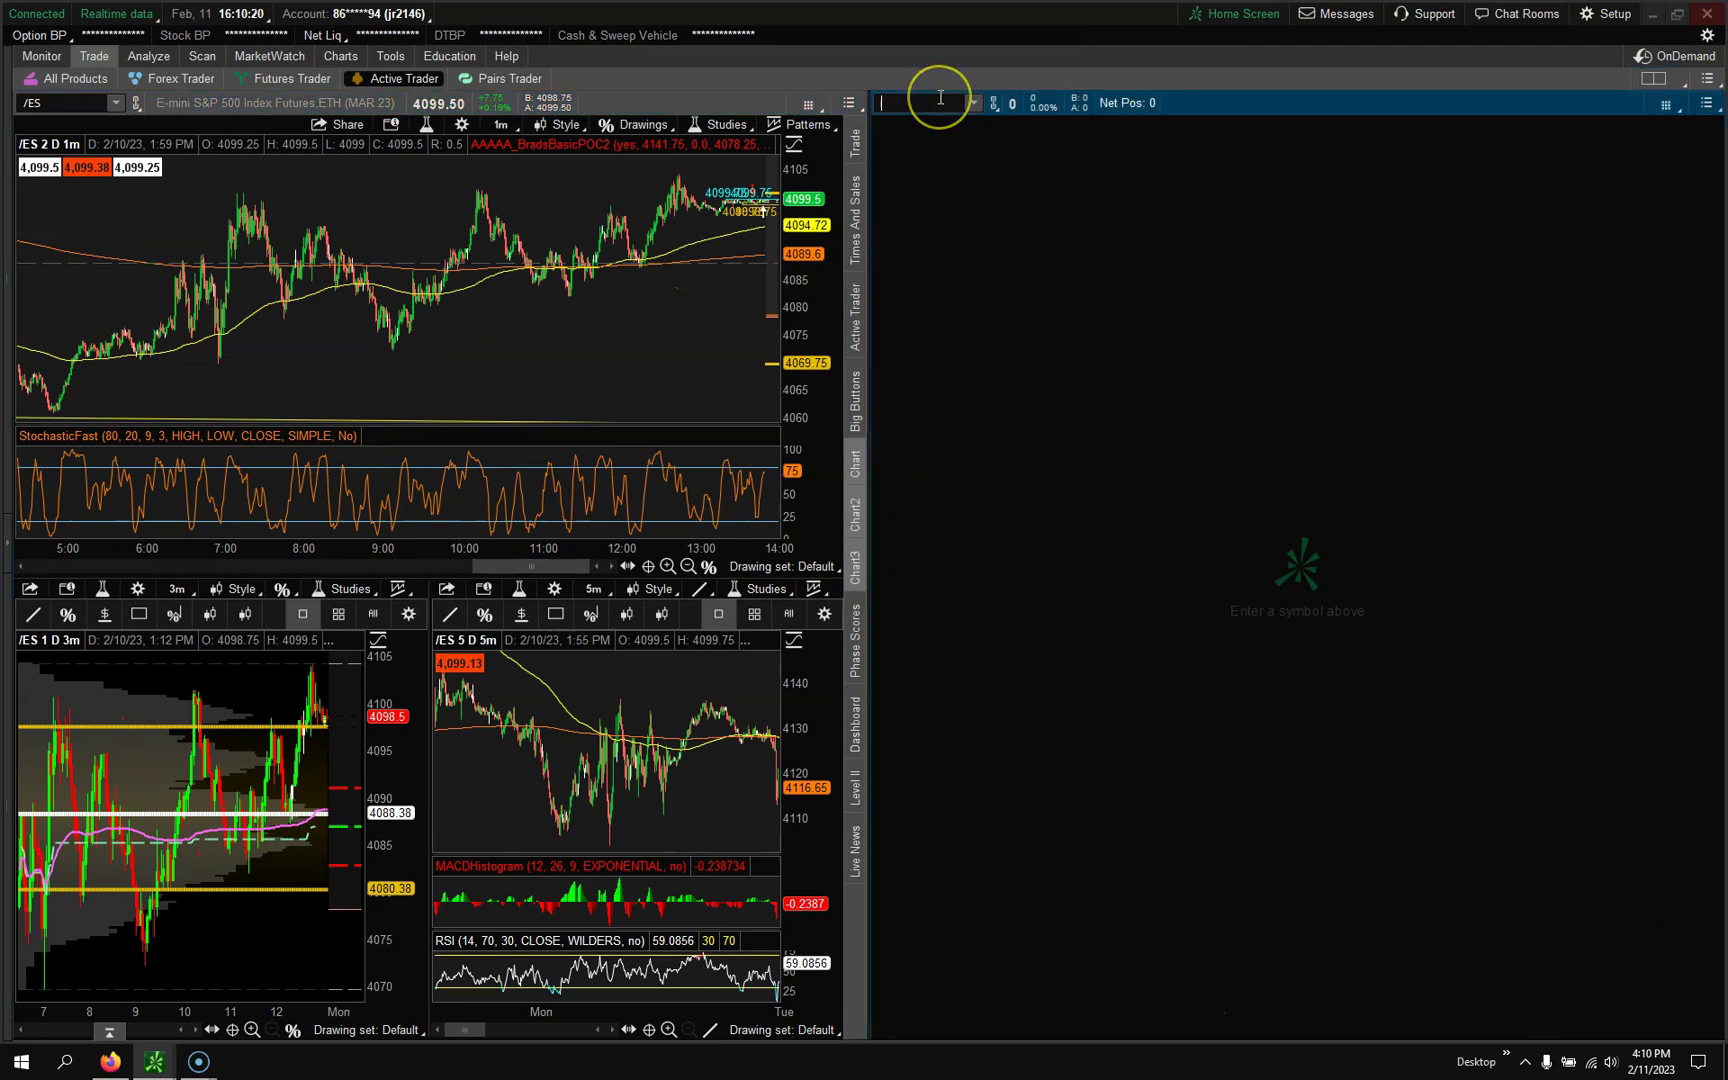
{"action": "type", "text": "AAPL"}
{"action": "key", "text": "Return"}
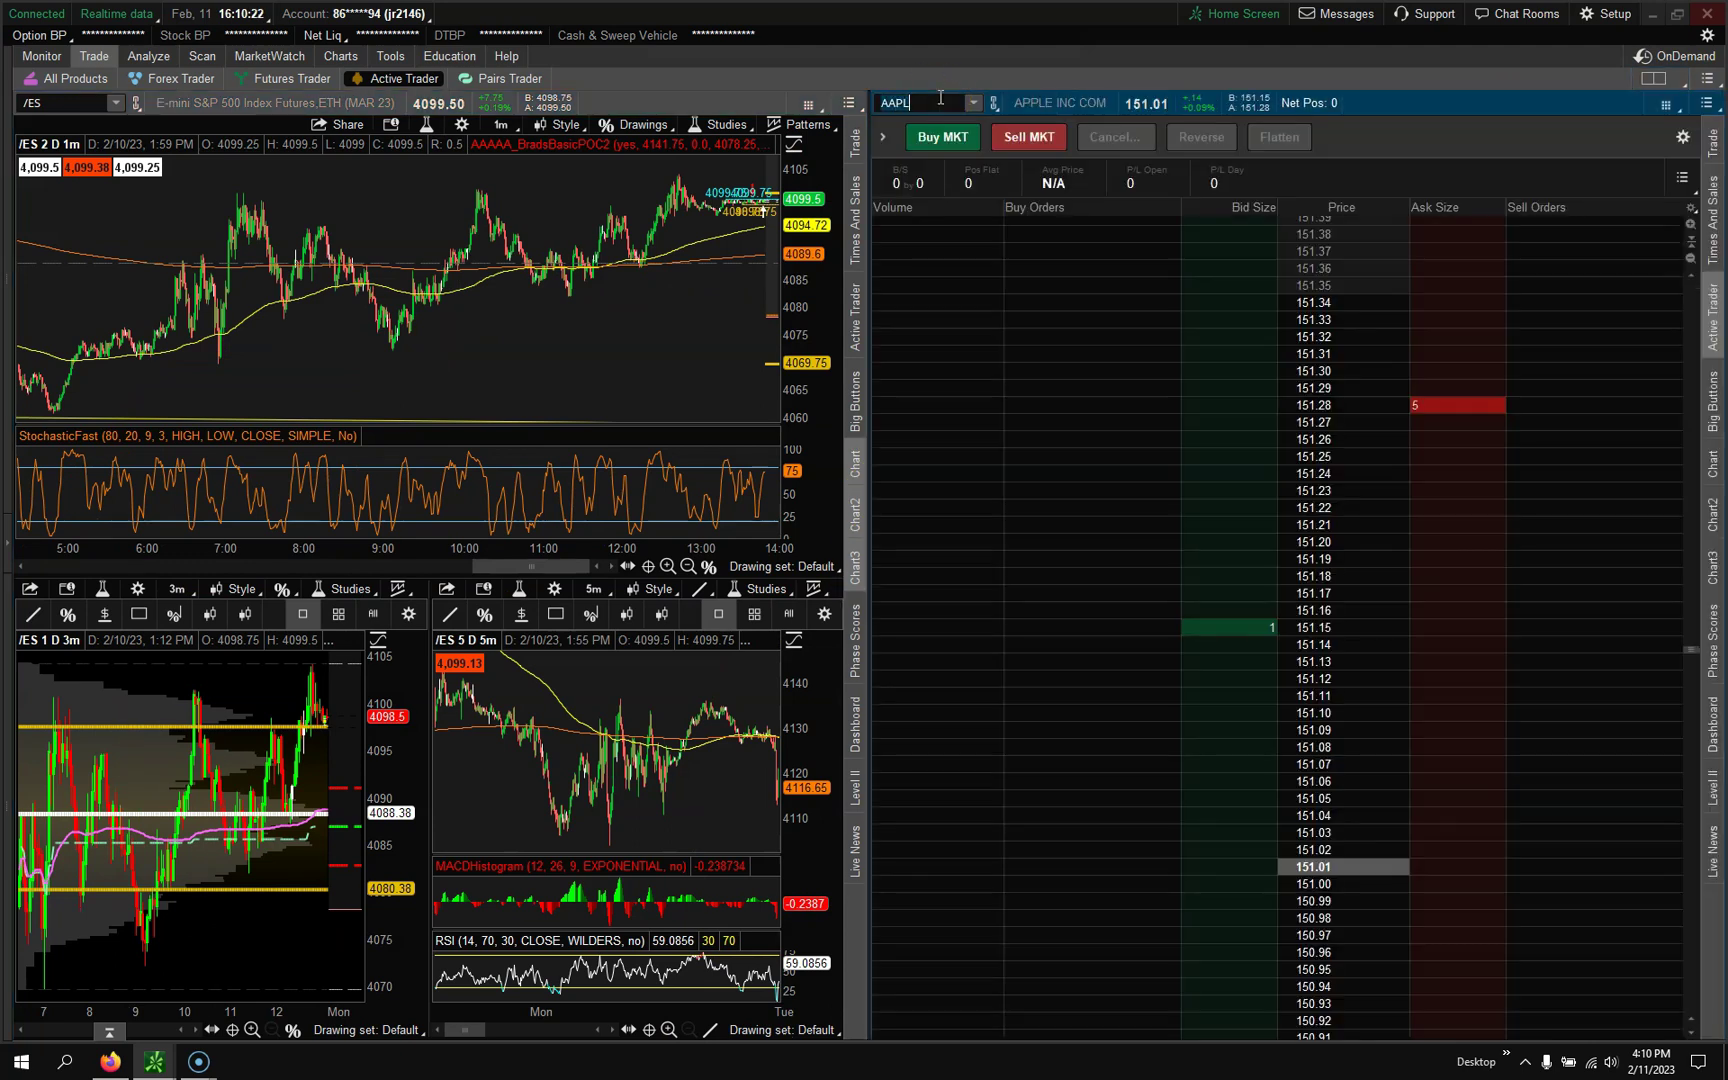
{"action": "left_click", "coordinate": [1718, 475]}
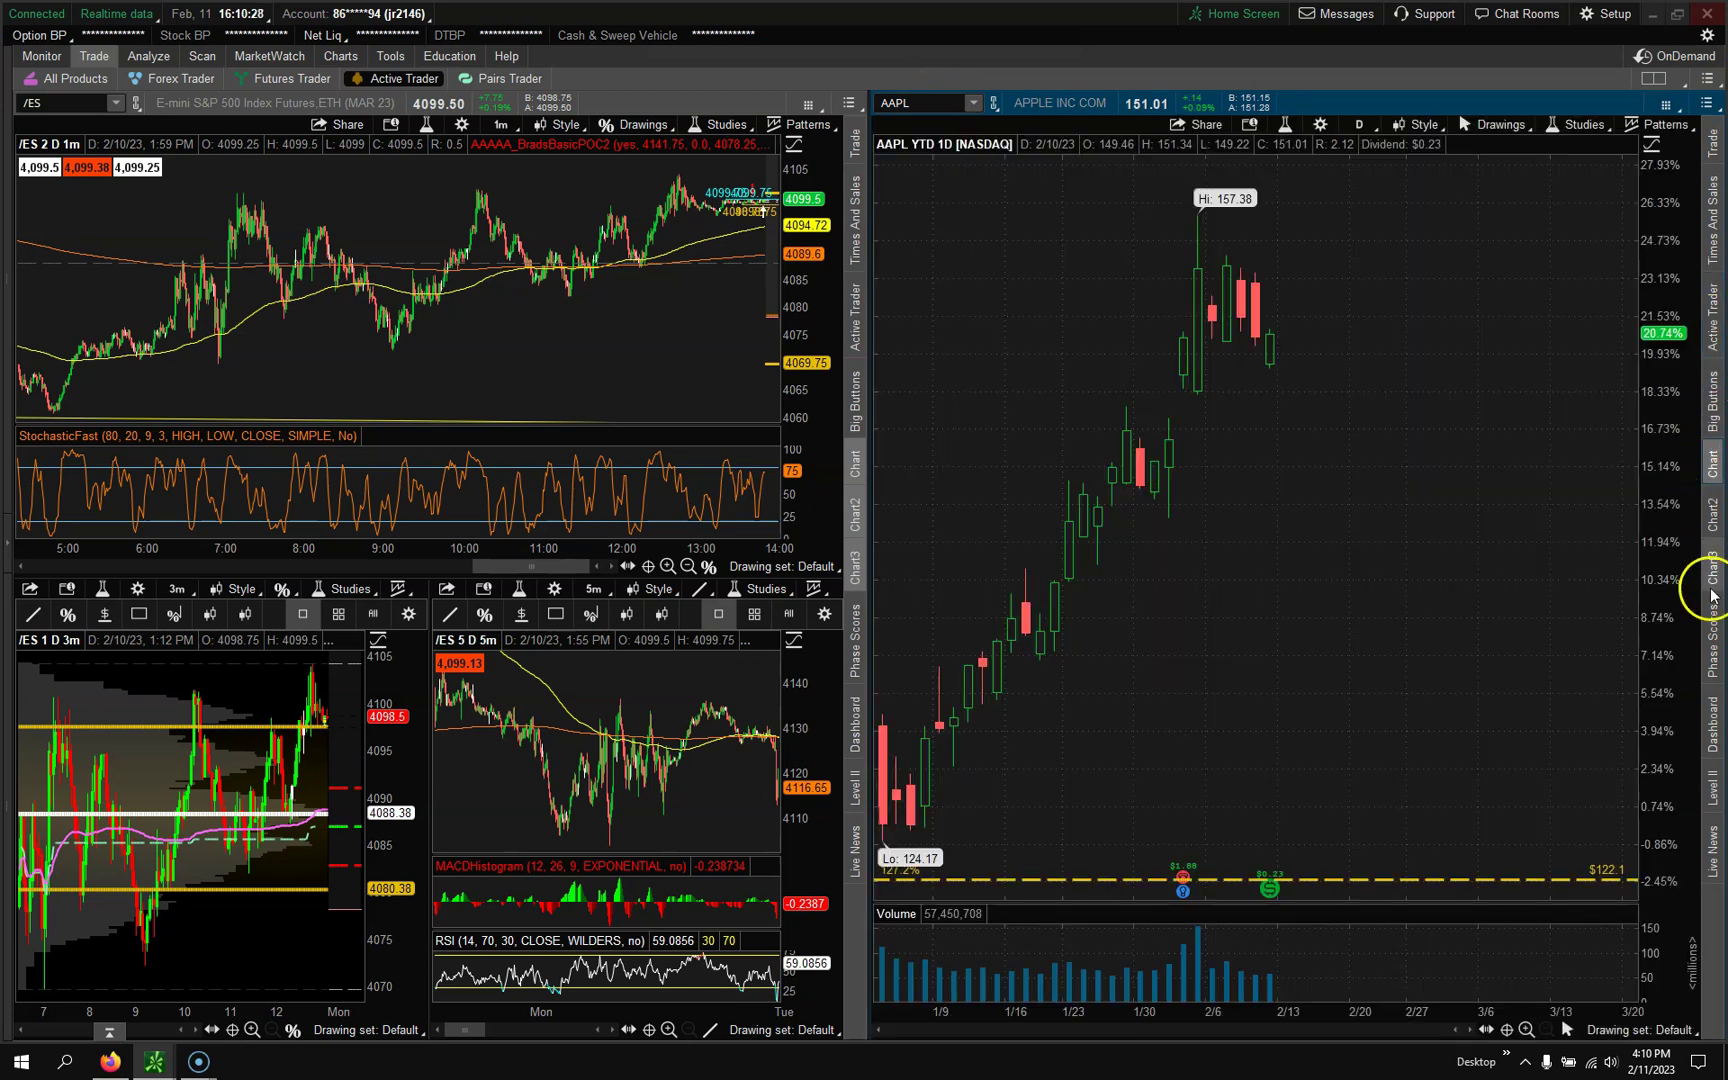
- Stack two AAPL charts and load saved style 5 (5-day 5-minute MACD/RSI) onto the upper one
{"action": "left_click", "coordinate": [1712, 522]}
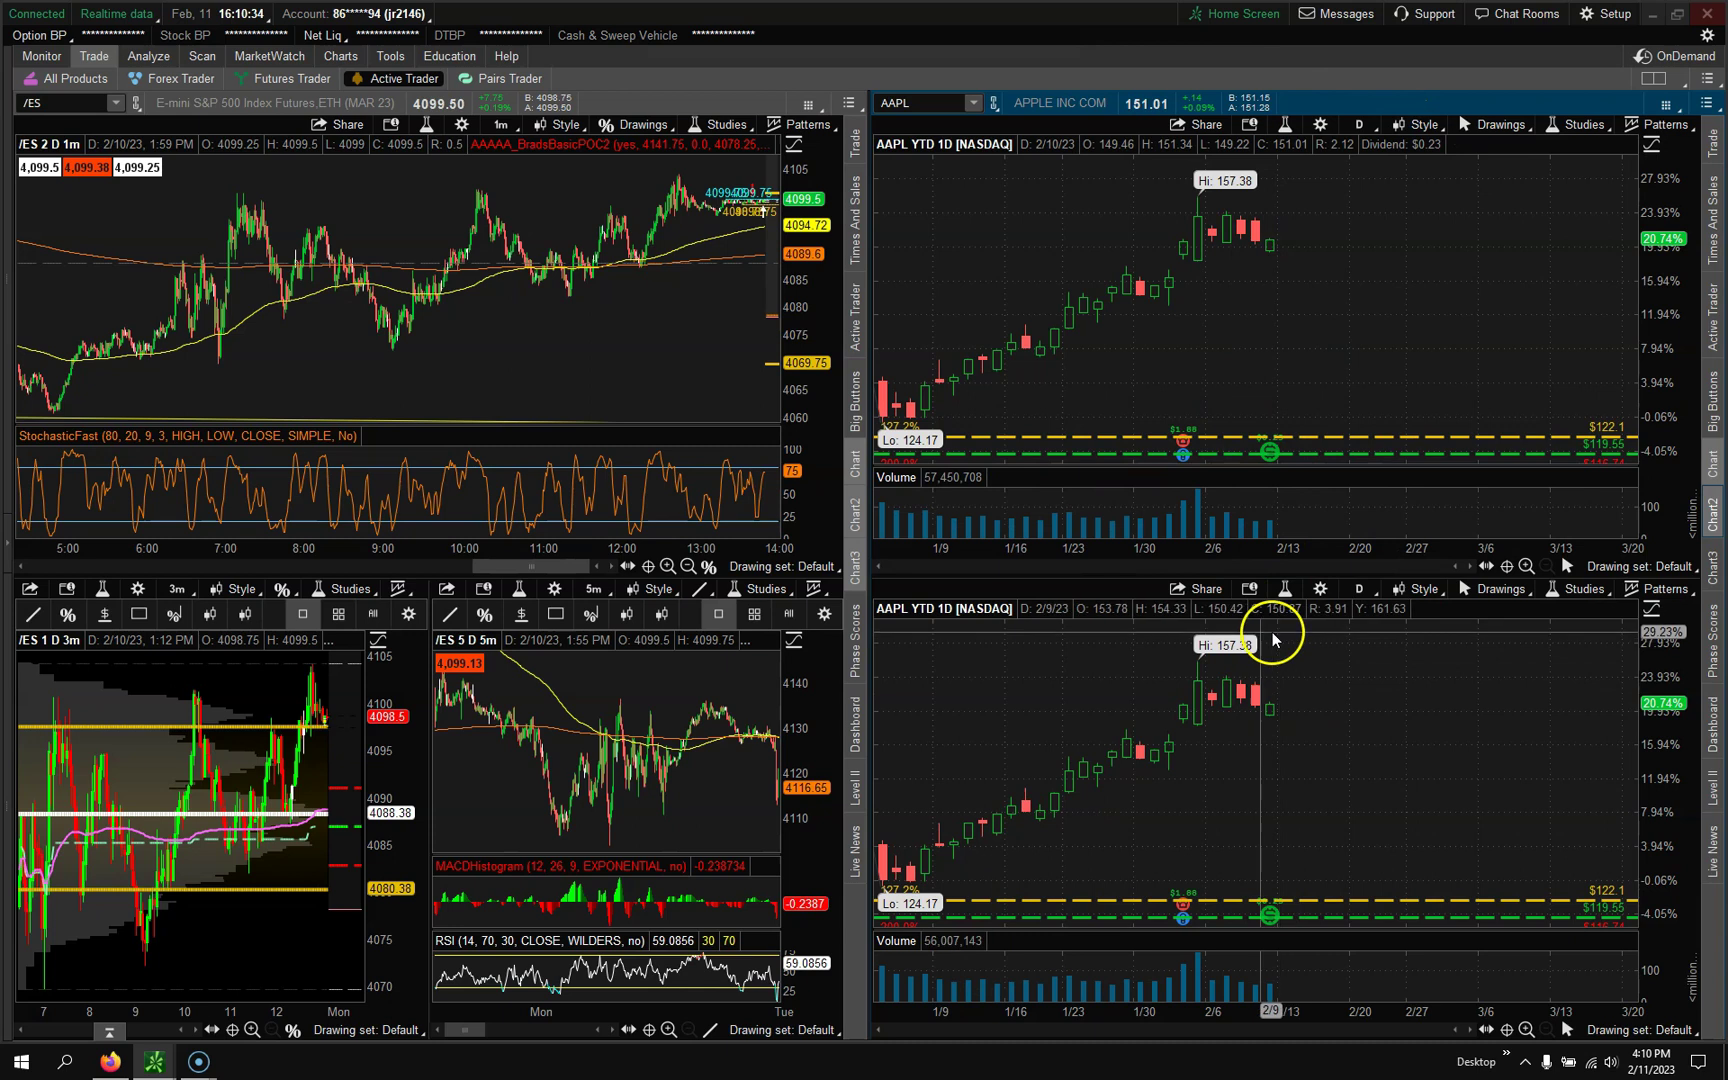
{"action": "left_click", "coordinate": [1416, 124]}
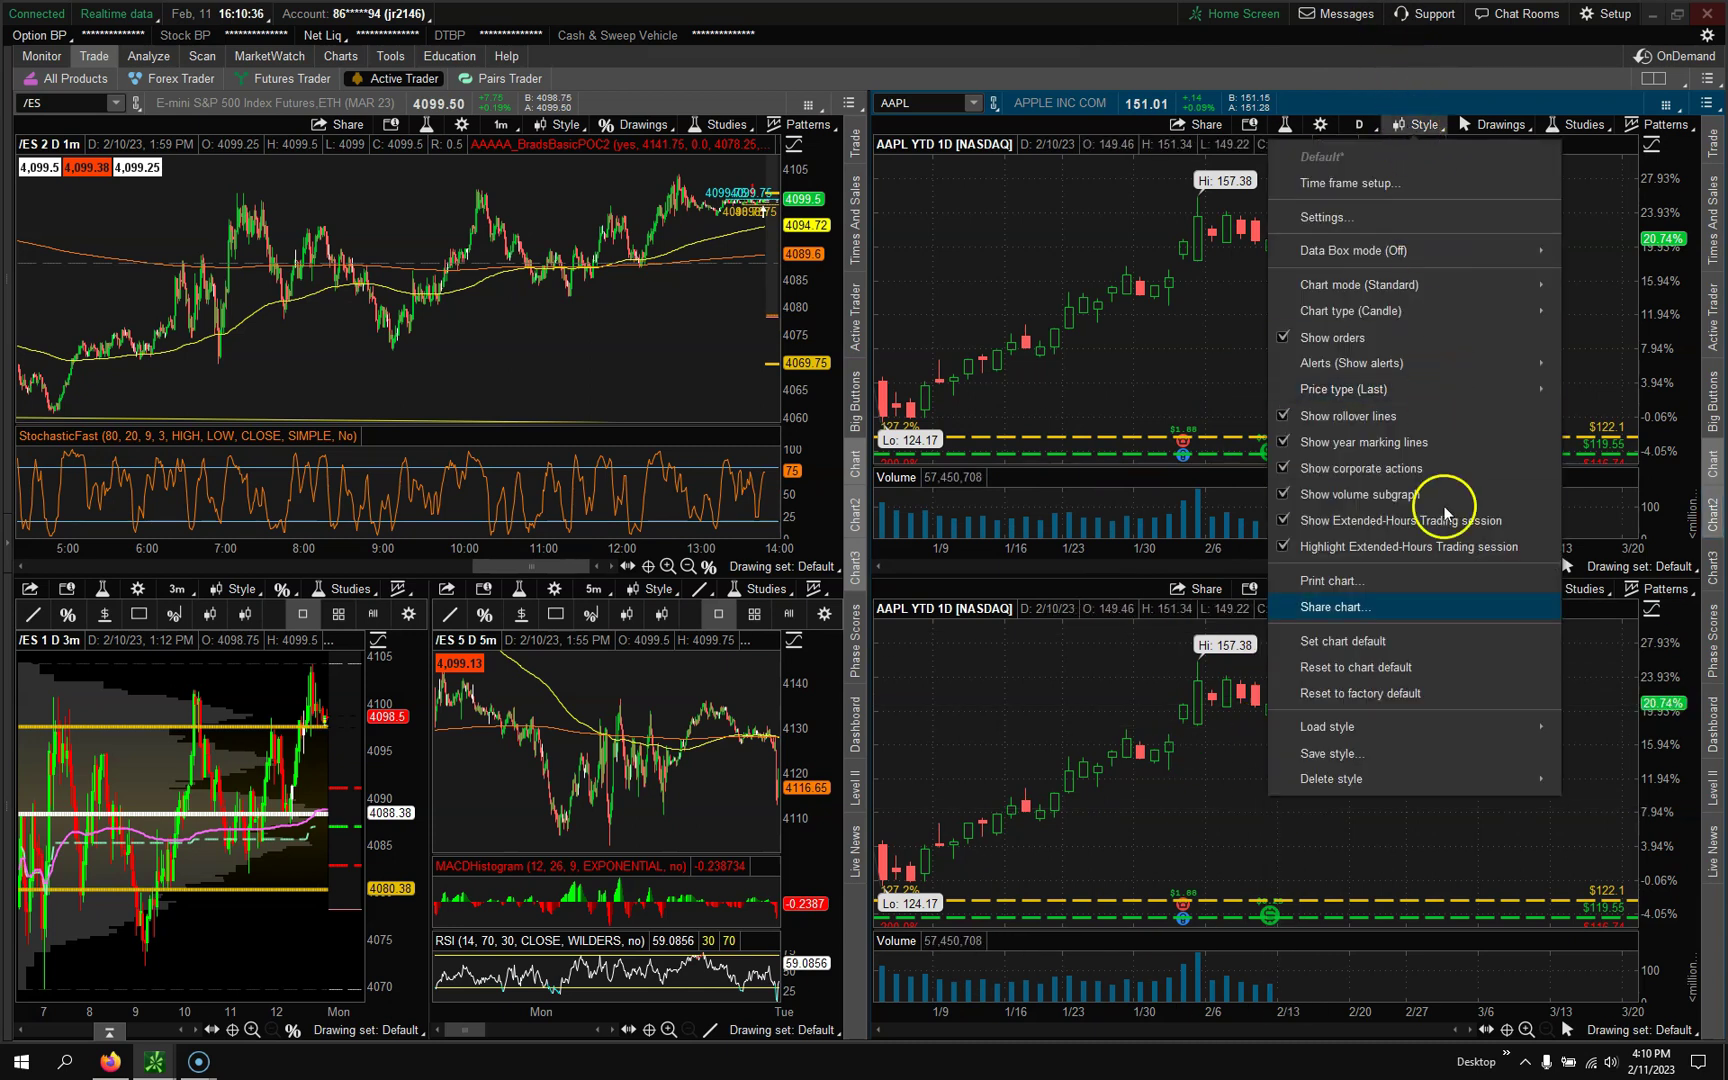
{"action": "mouse_move", "coordinate": [1510, 731]}
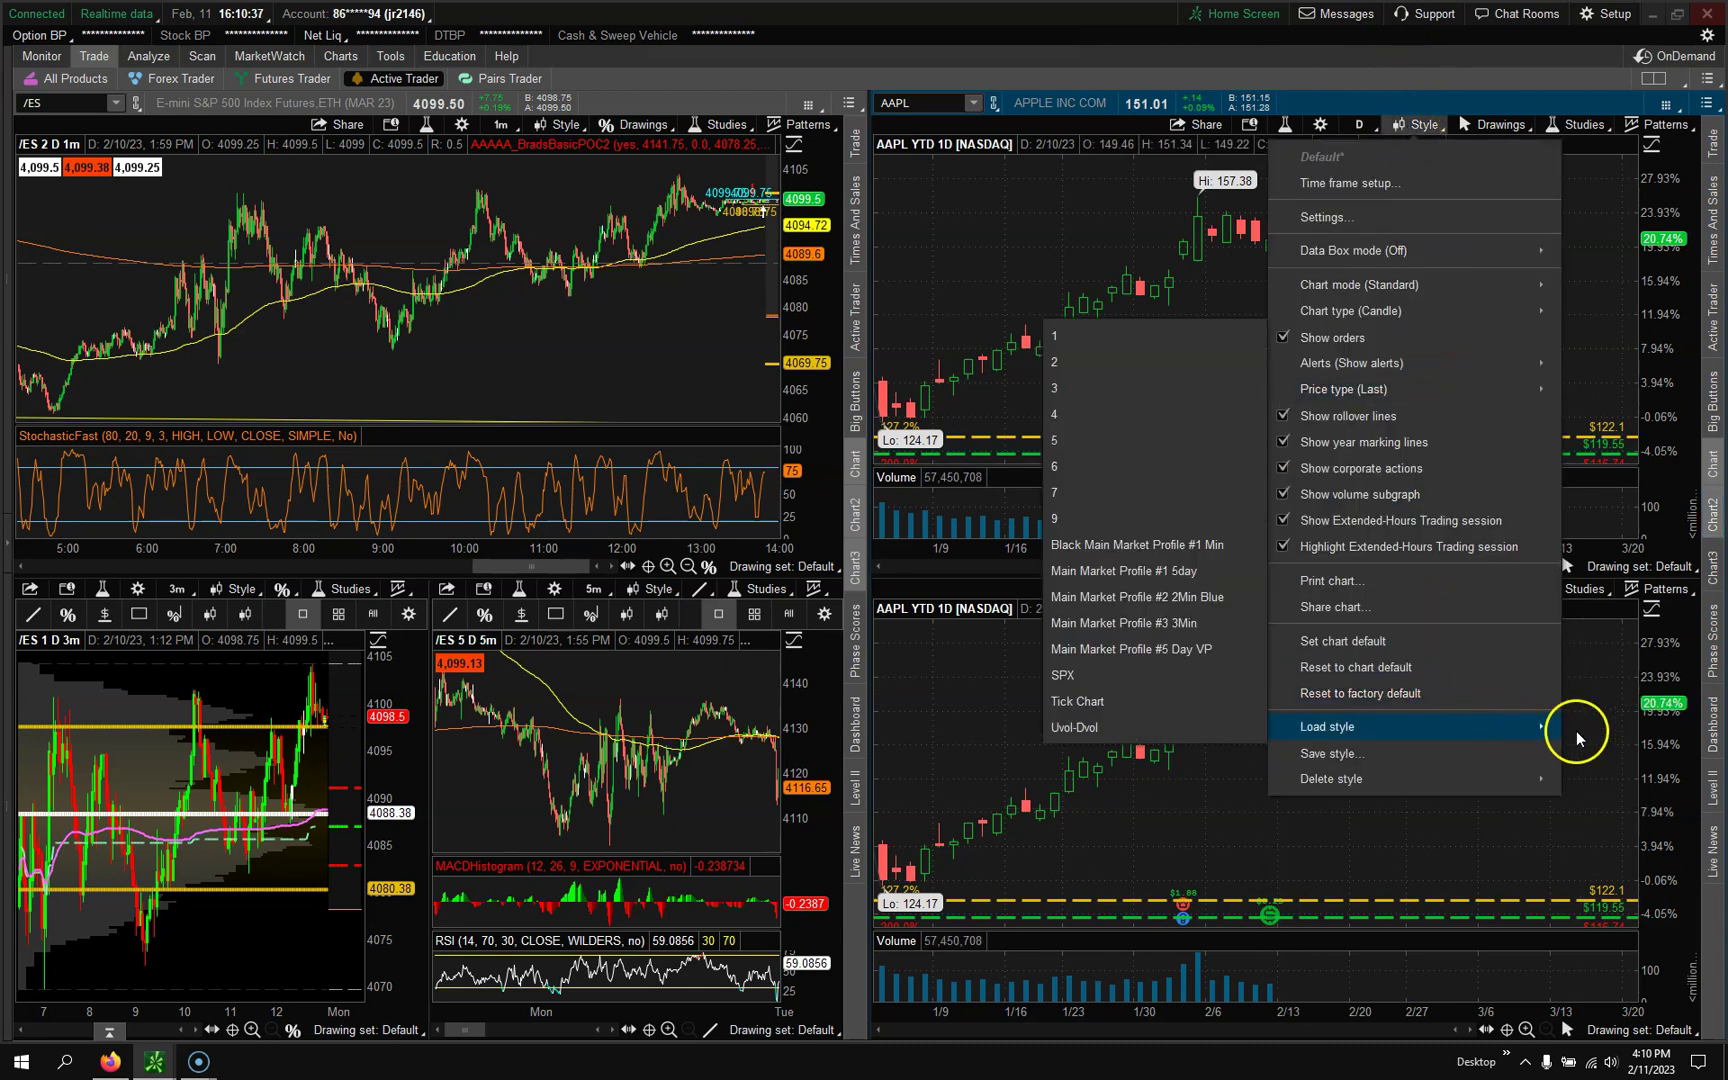
{"action": "left_click", "coordinate": [1066, 440]}
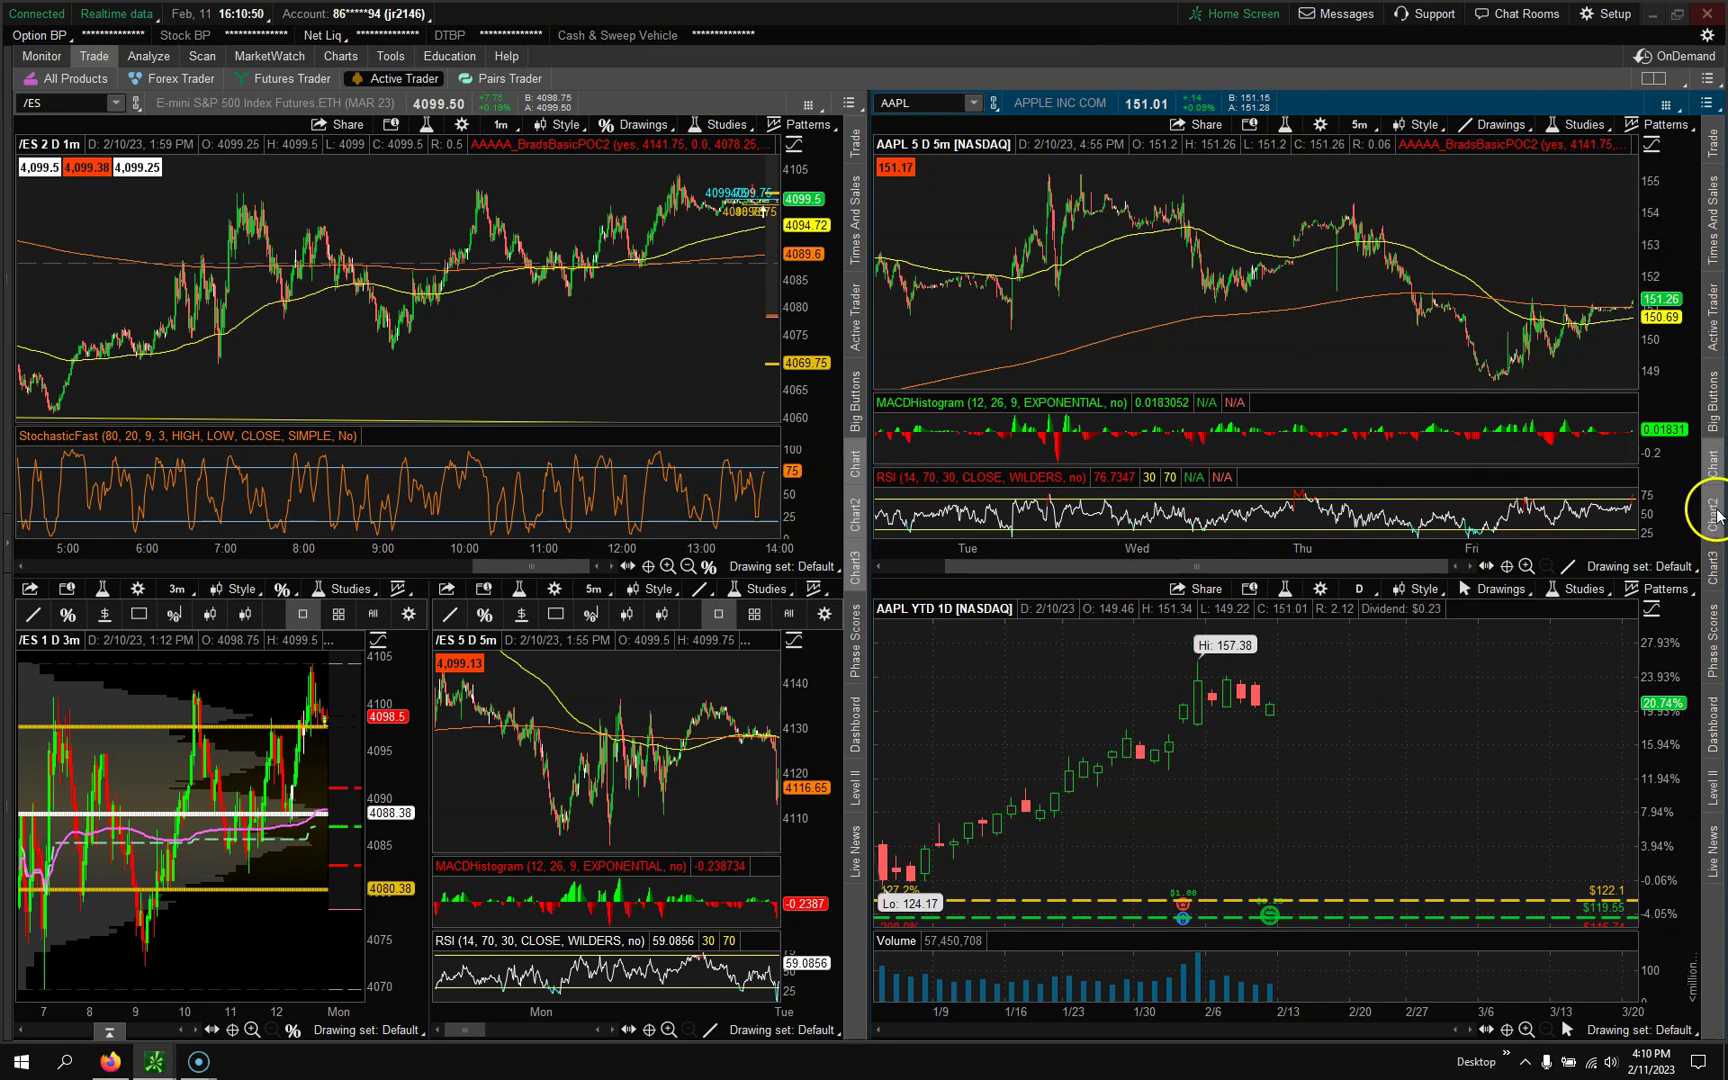
- Restore the stacked AAPL charts and add an /ES Active Trader ladder beside the 1-minute chart
{"action": "left_click", "coordinate": [1716, 515]}
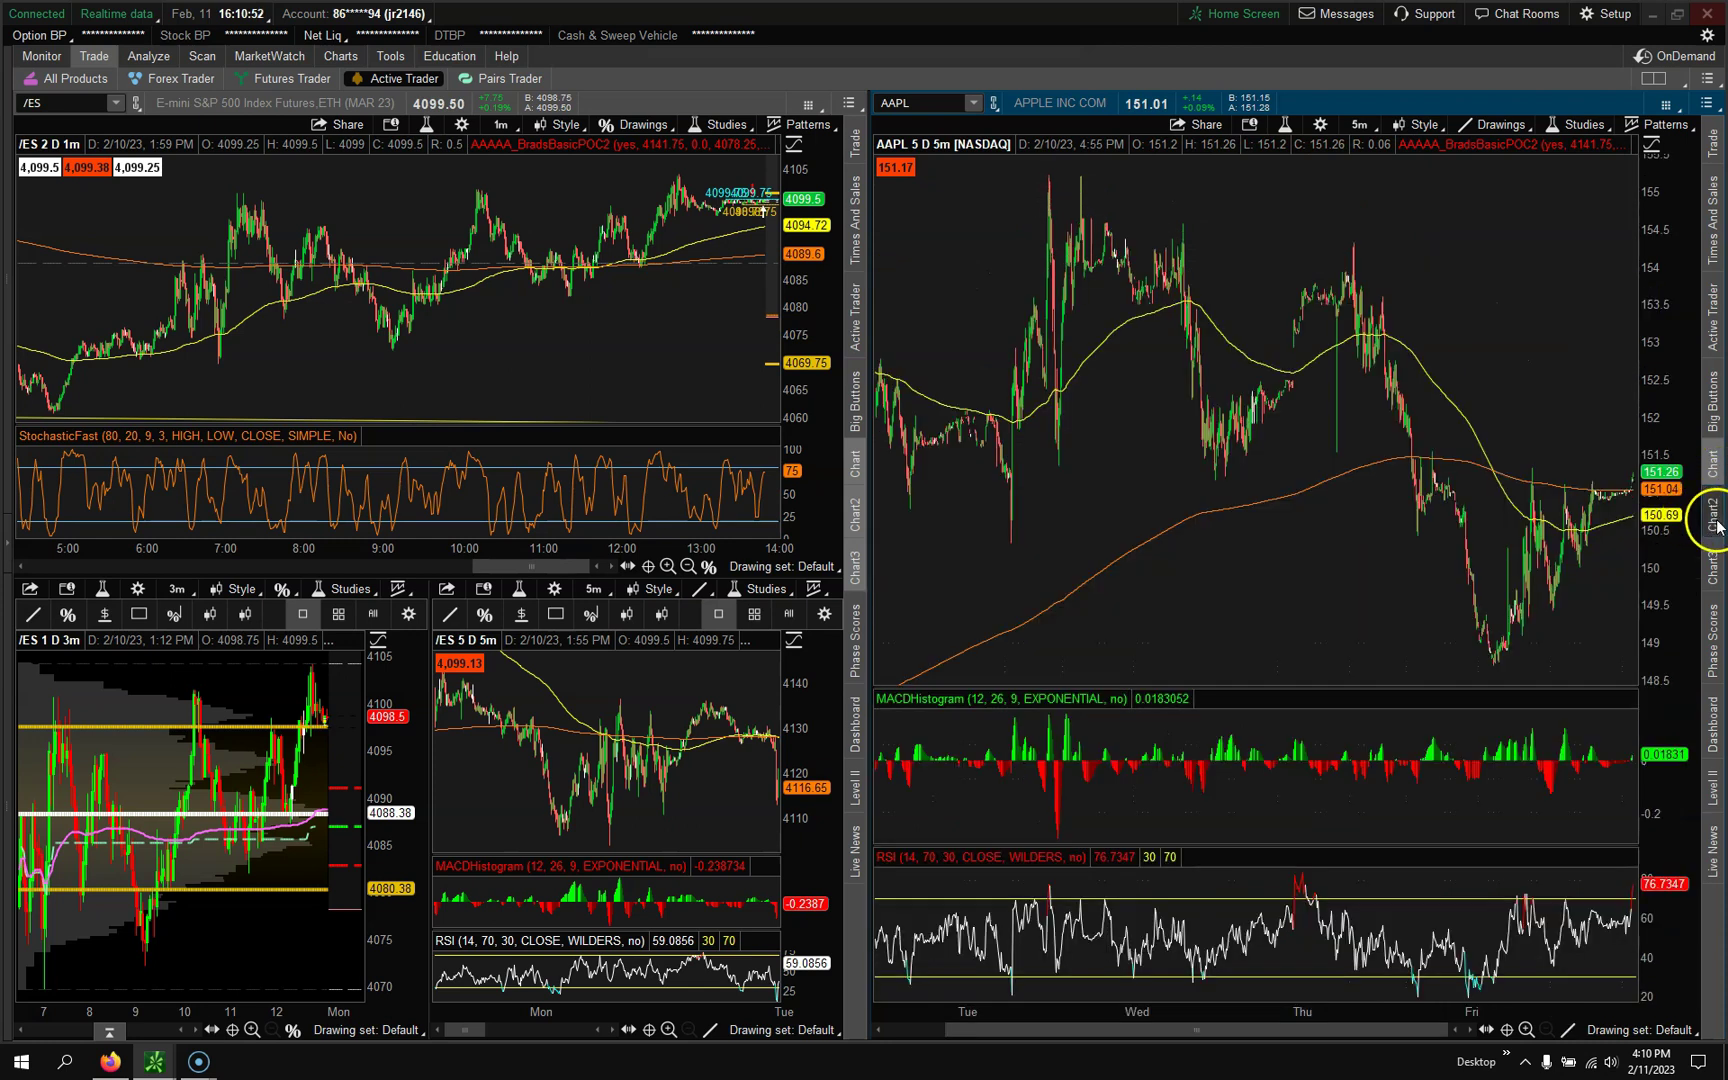
{"action": "left_click", "coordinate": [1716, 525]}
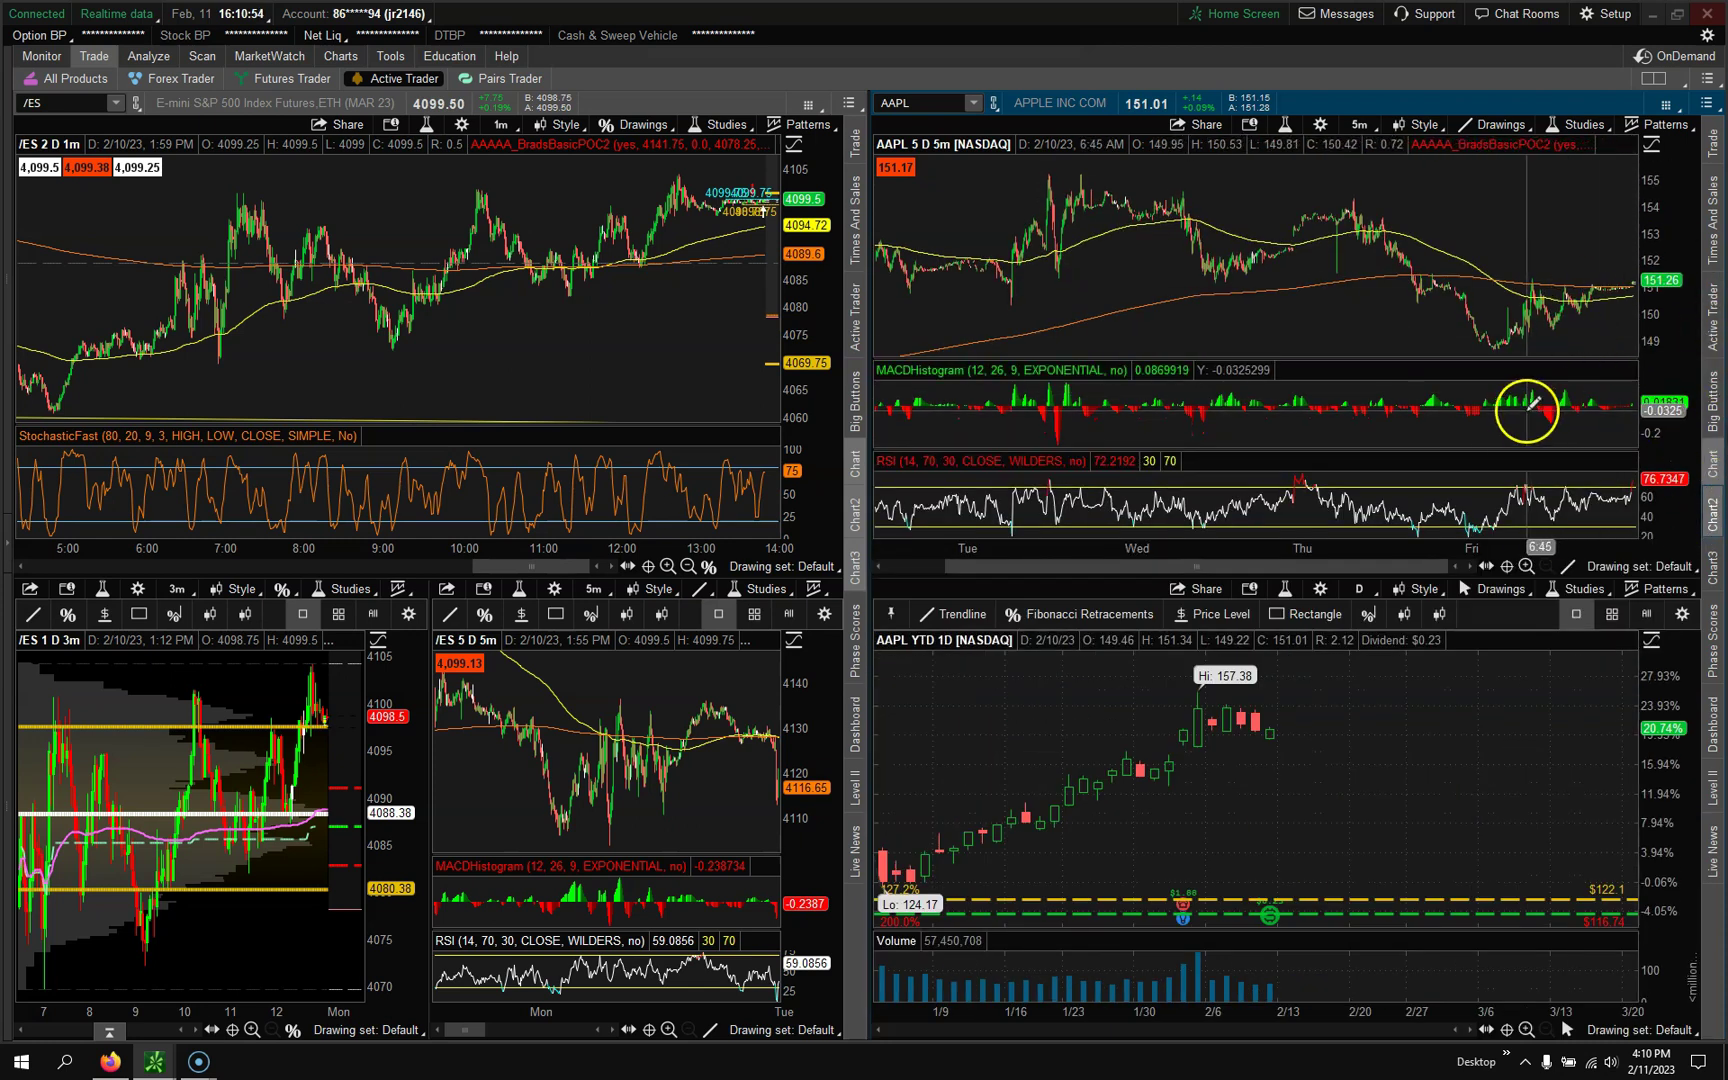
{"action": "left_click", "coordinate": [857, 340]}
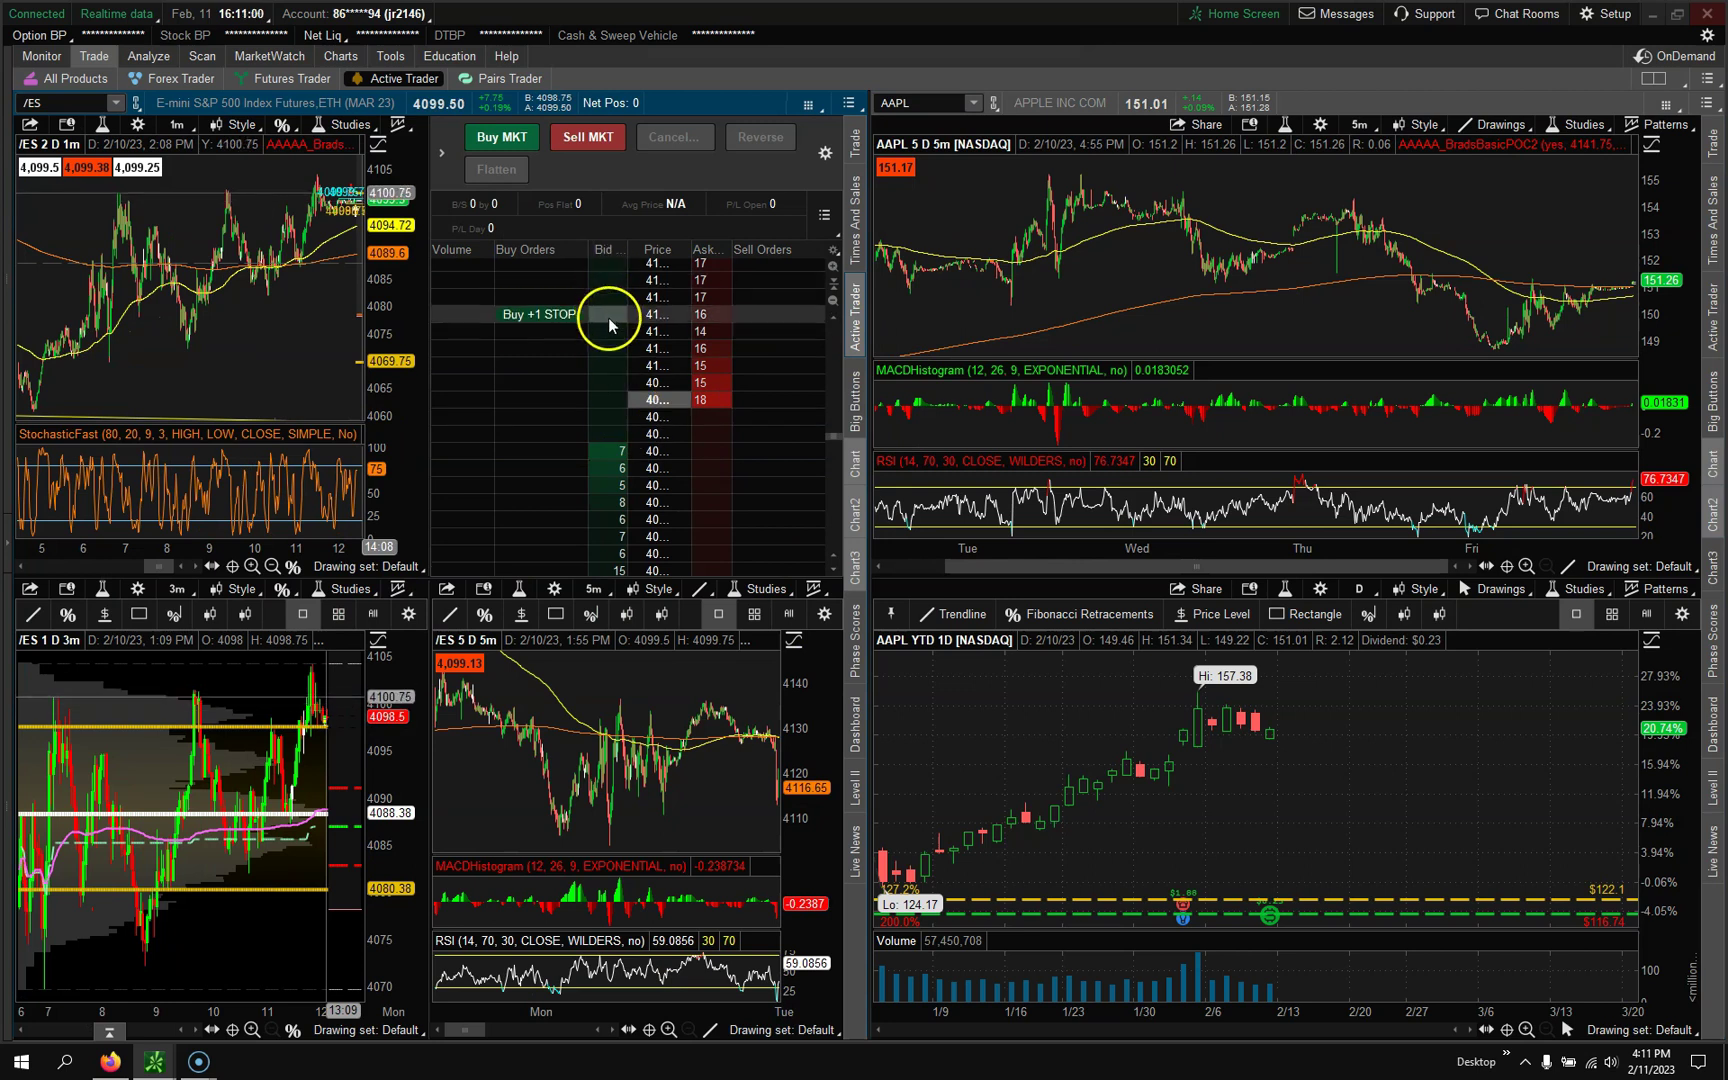
- Set the /ES ladder's order template to 'CL Scalp $0.20 X $0.40' (+.20 limit, -.40 stop)
{"action": "left_click", "coordinate": [442, 156]}
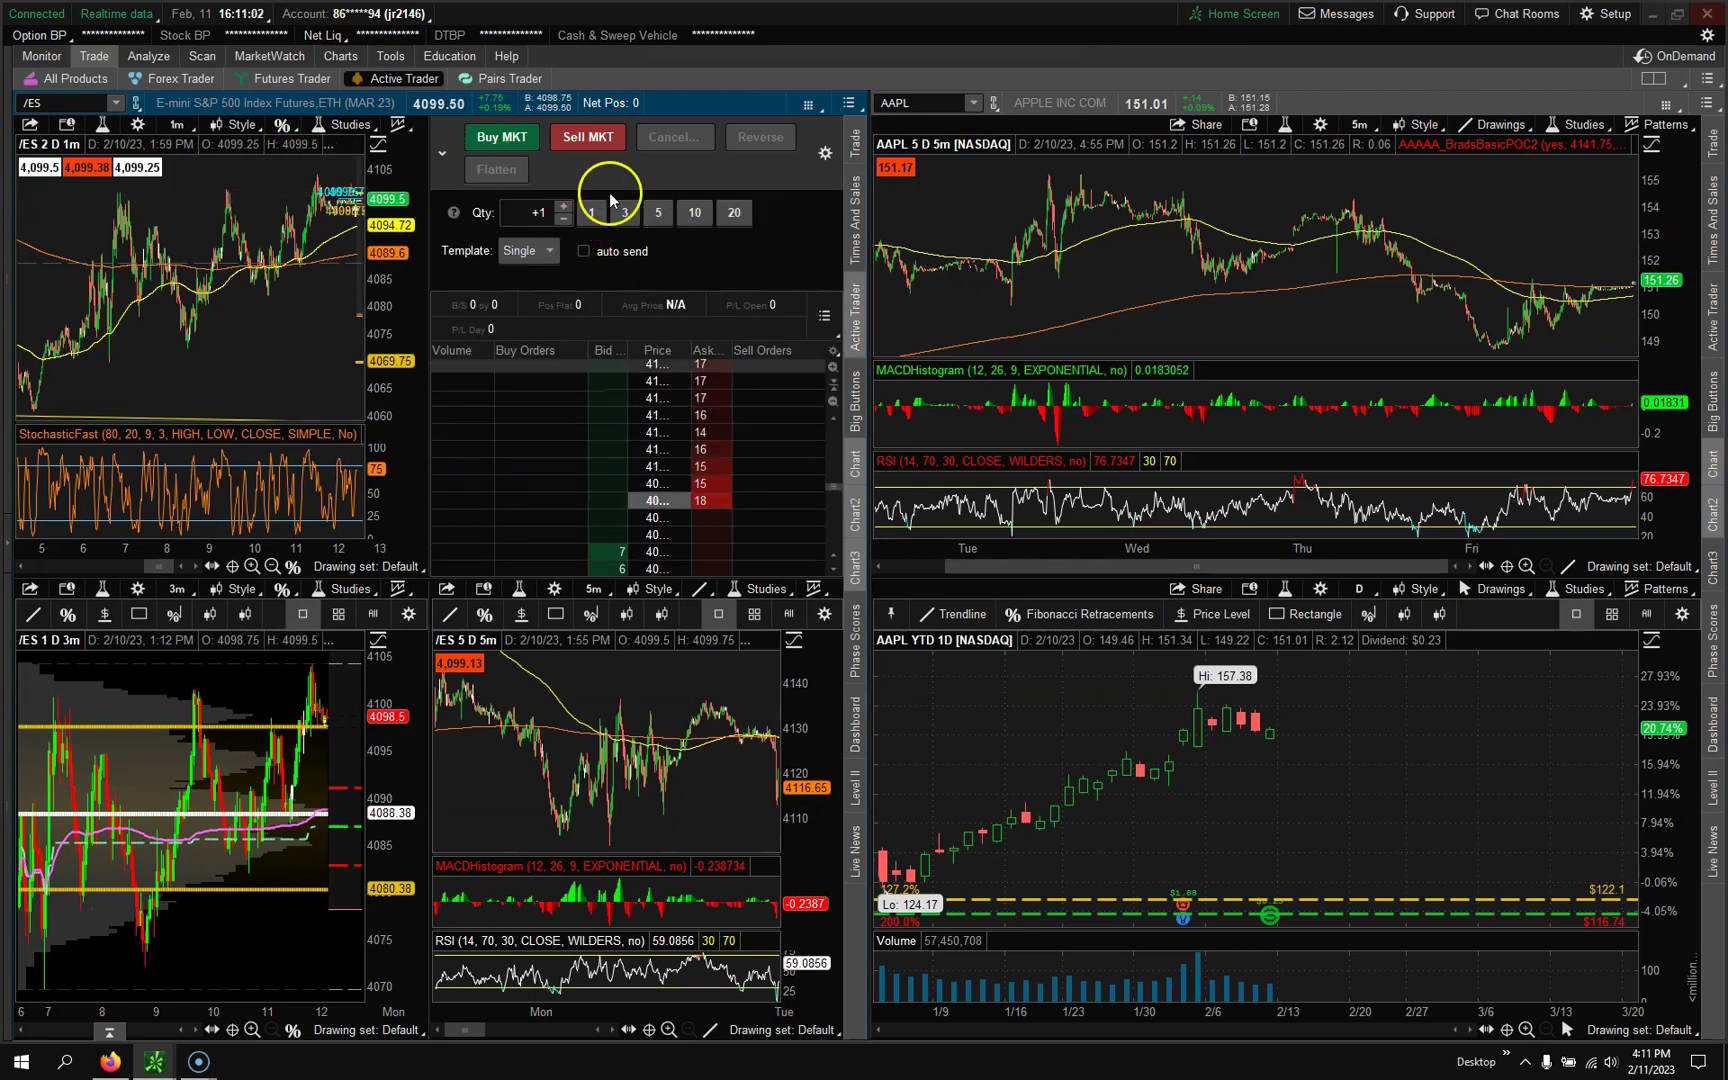
{"action": "left_click", "coordinate": [548, 251]}
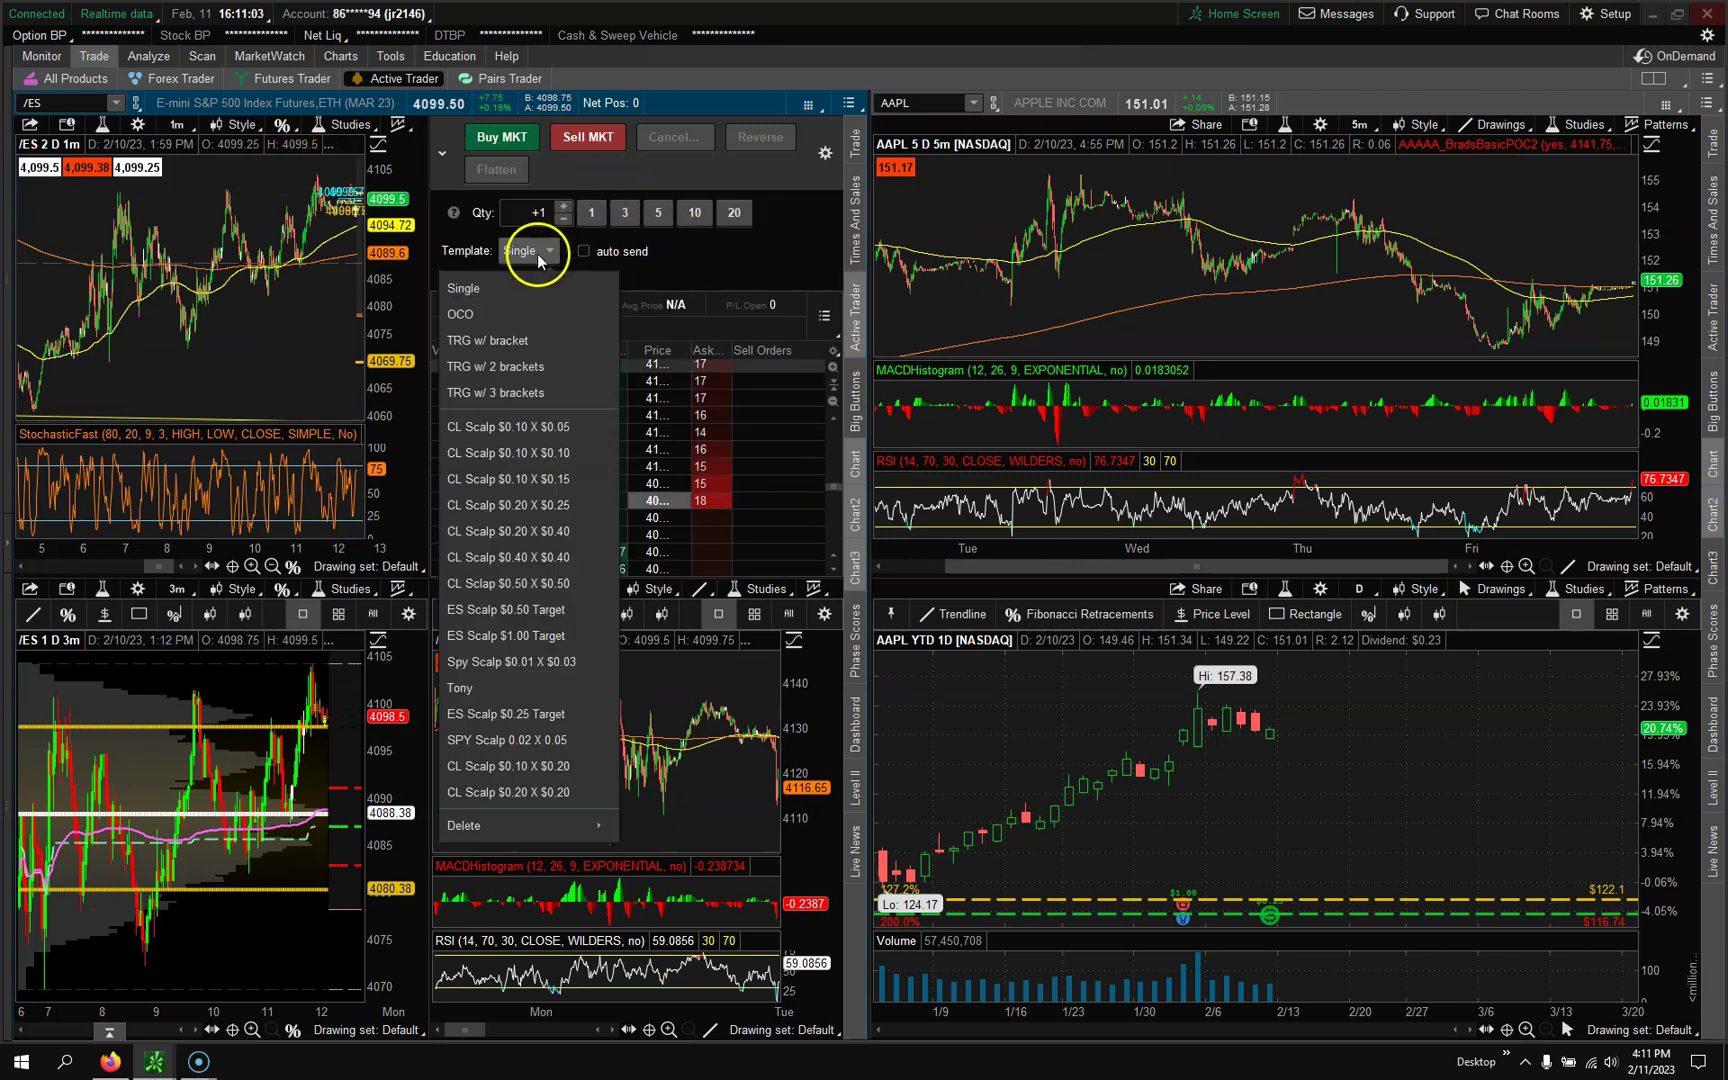
{"action": "left_click", "coordinate": [495, 531]}
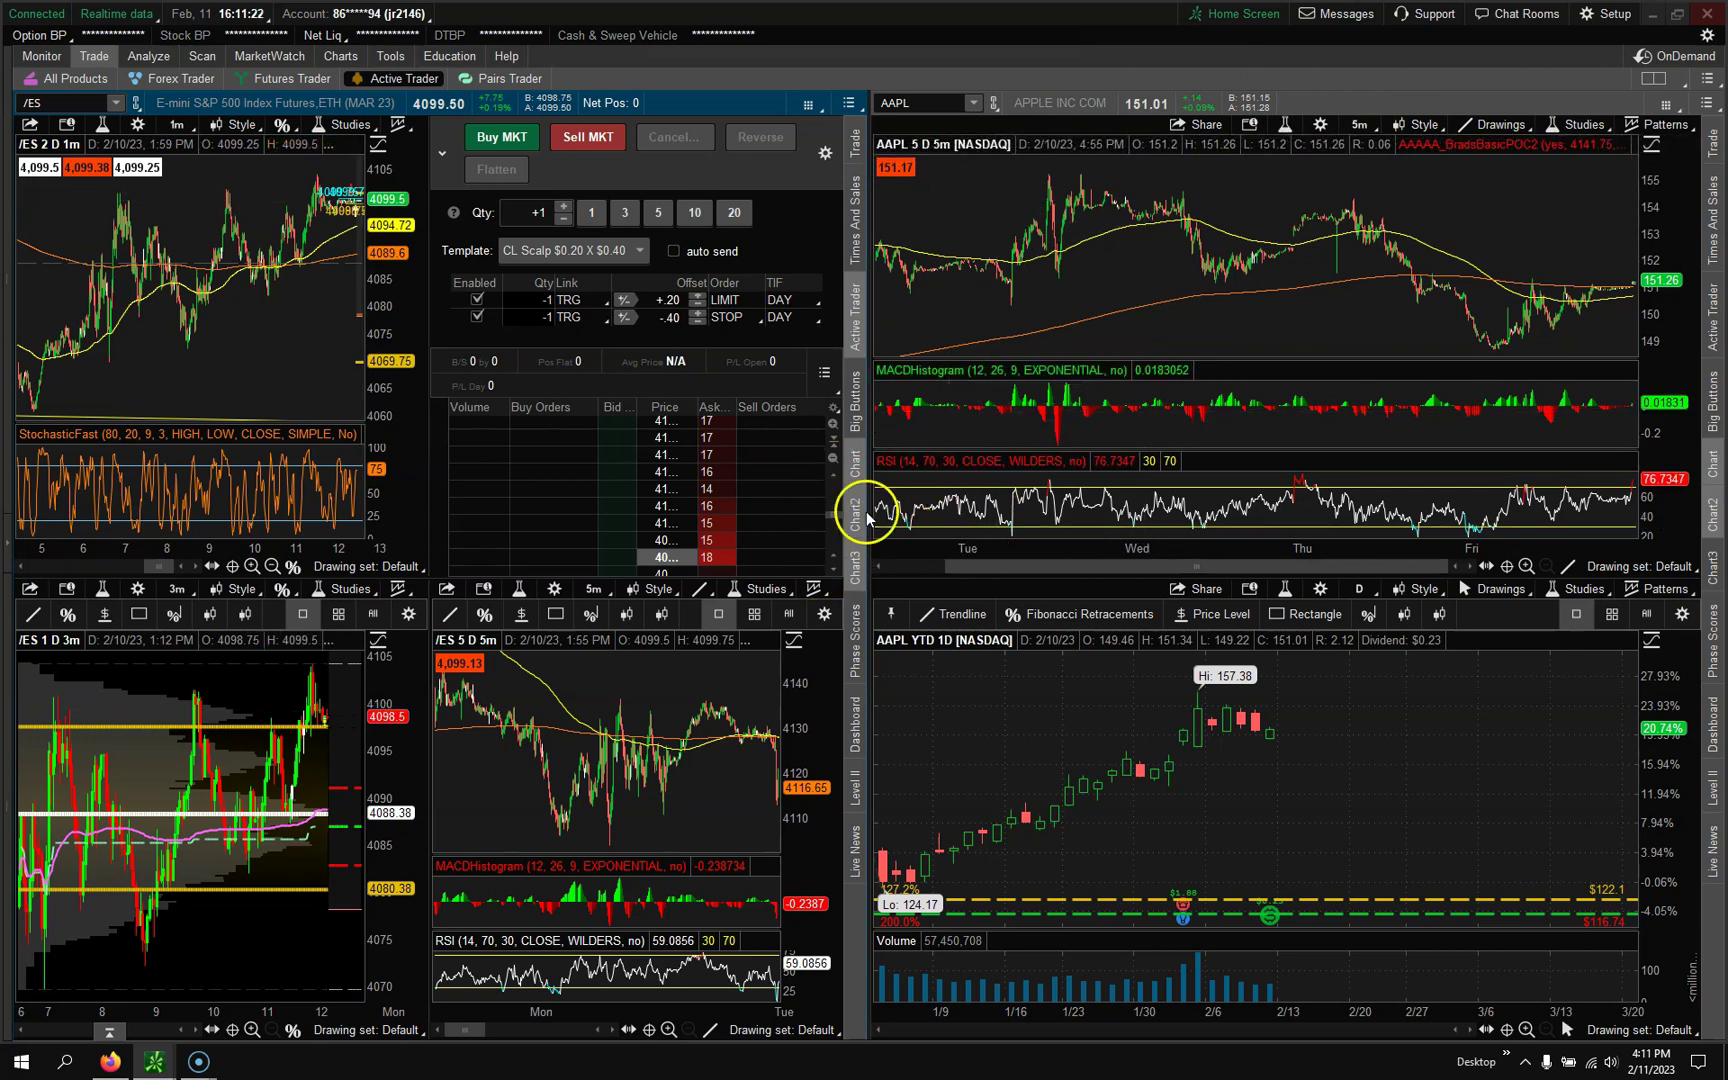
- Turn off 'Show sidebar in cells' in the grid layout options
{"action": "left_click", "coordinate": [1680, 82]}
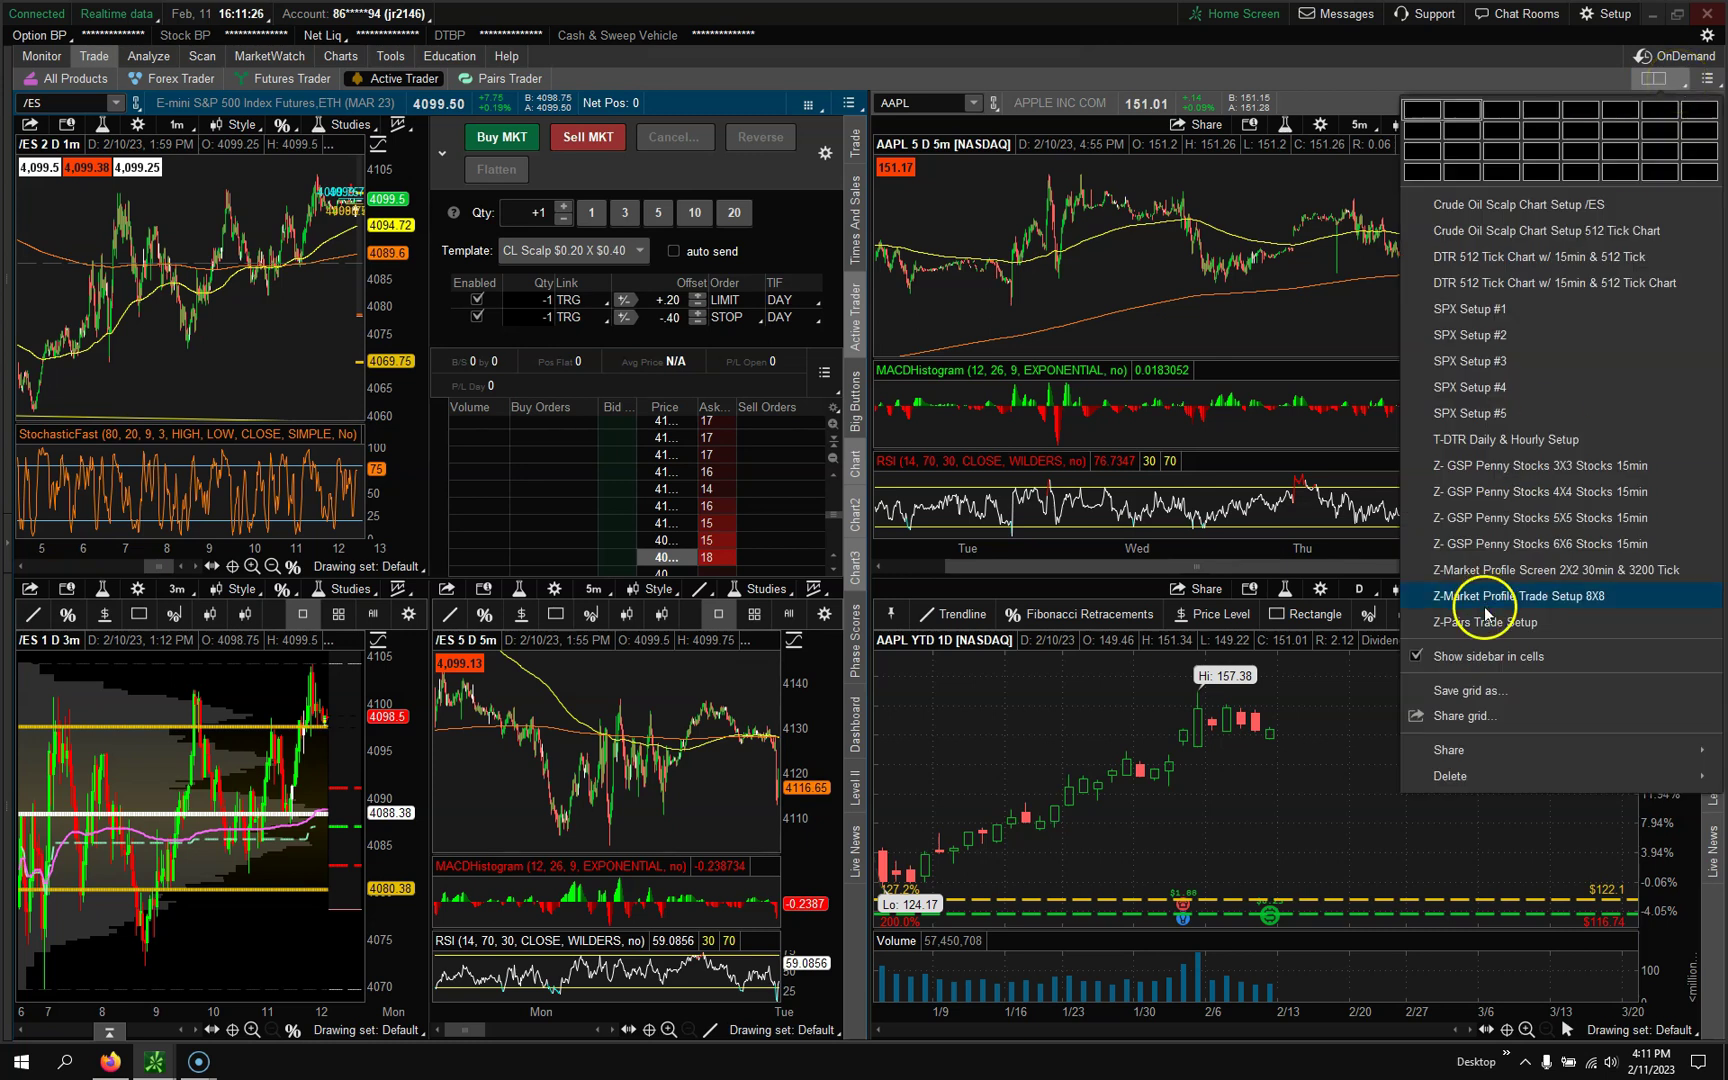
{"action": "left_click", "coordinate": [1422, 662]}
{"action": "left_click", "coordinate": [932, 74]}
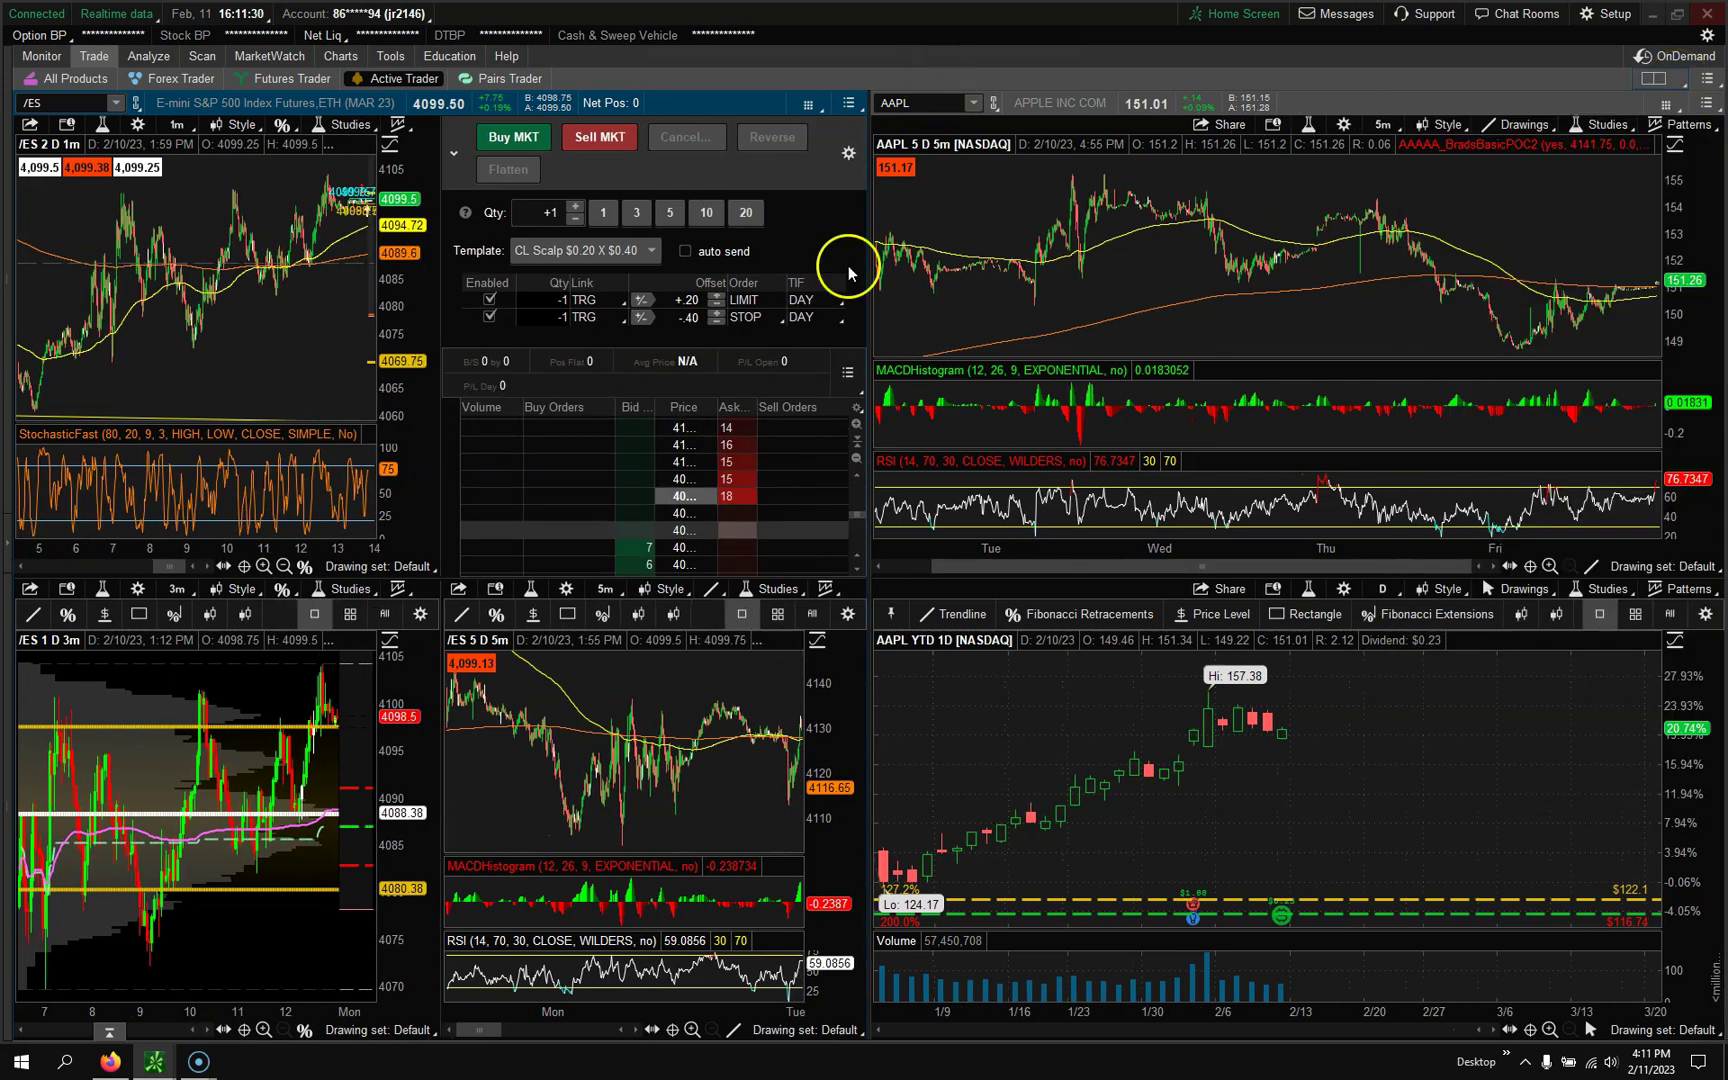